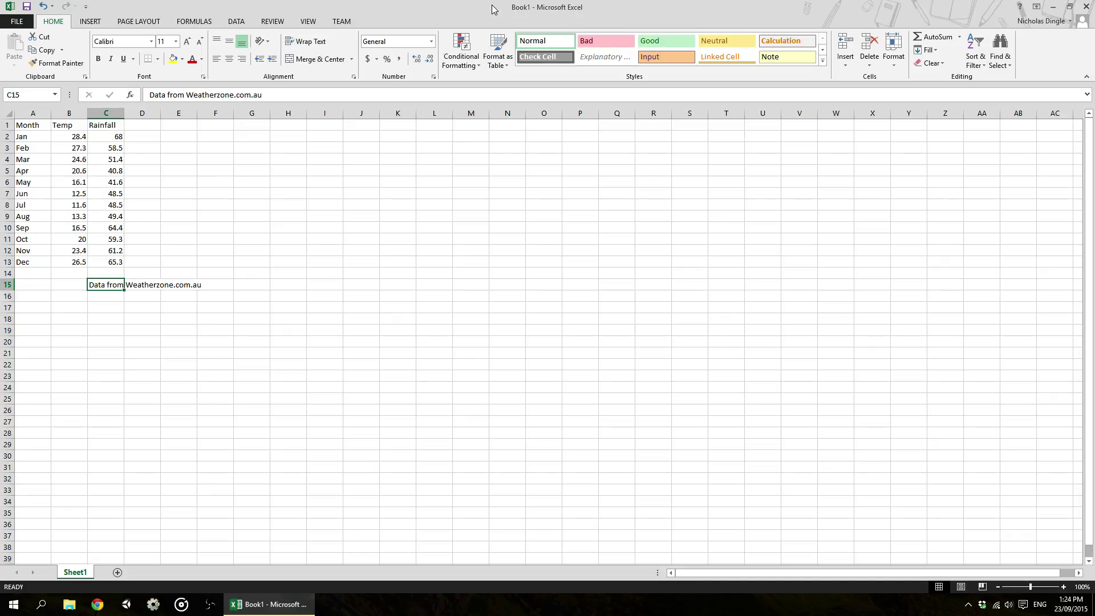
Change the B1 heading from Temp to Temperature.
left_click_drag(29, 205, 120, 264)
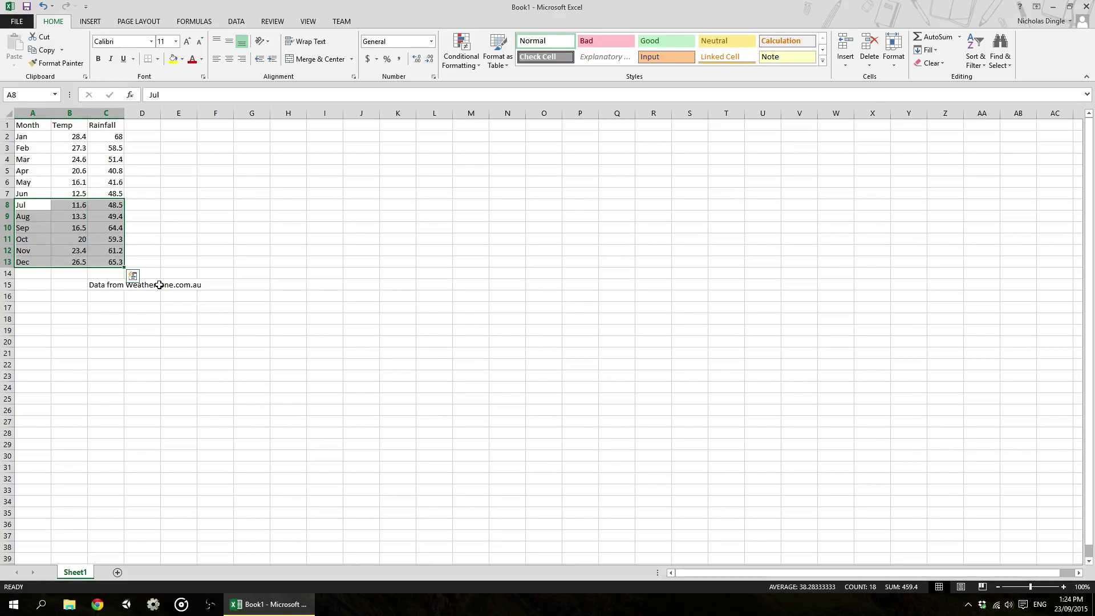
left_click(73, 126)
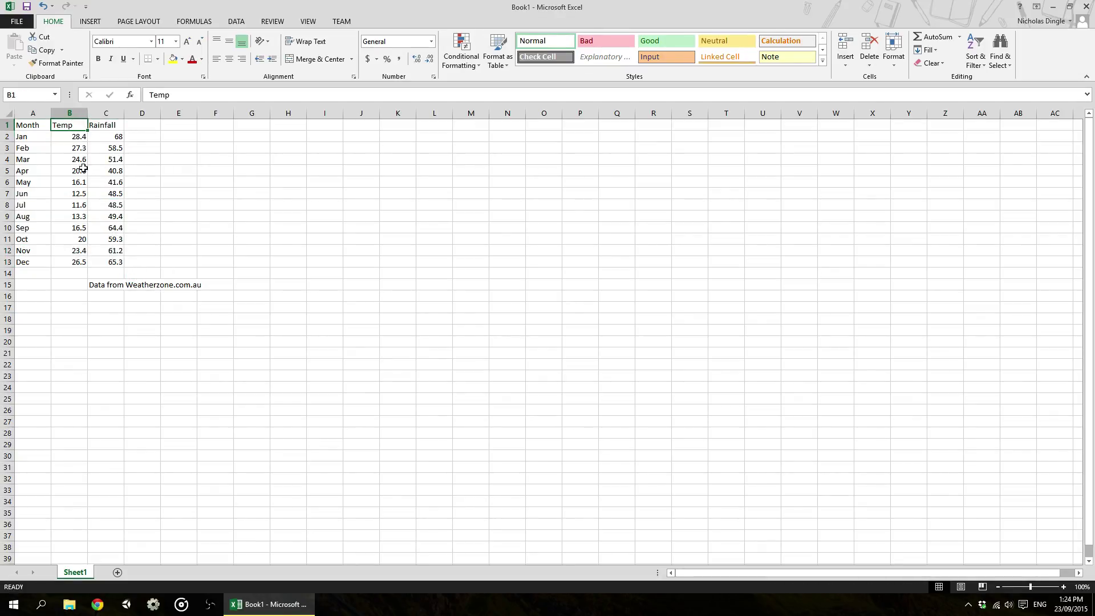
left_click(174, 95)
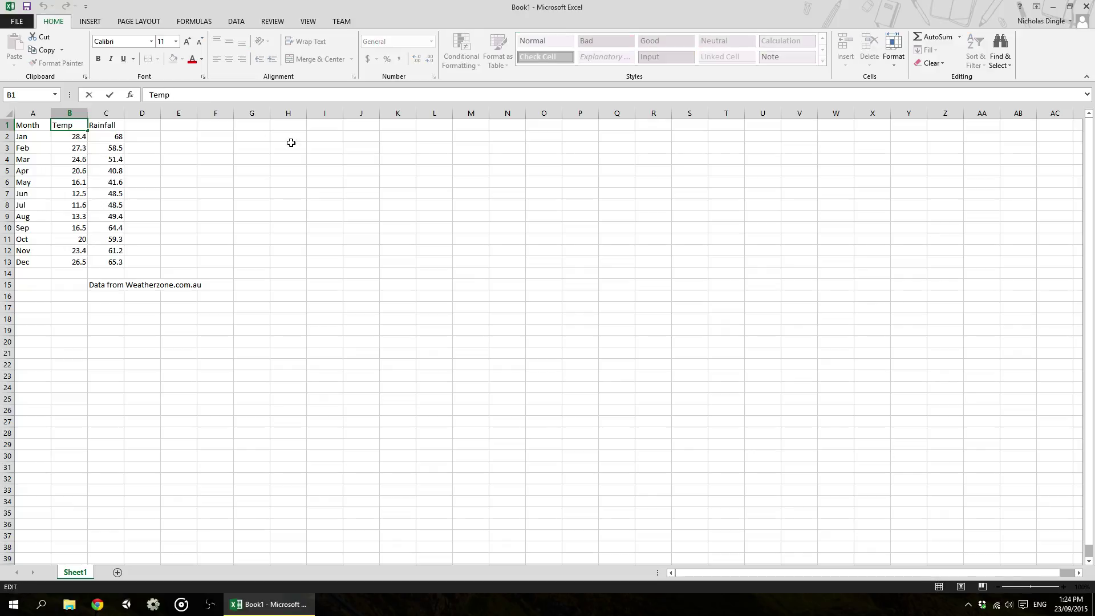
type("erature")
key("Return")
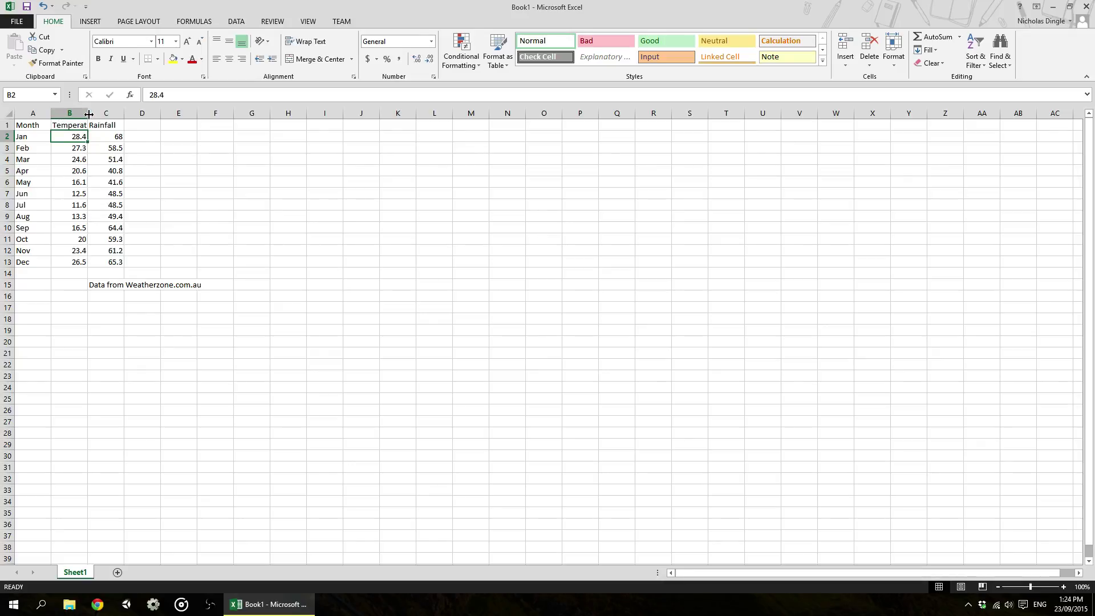
Widen column B to fit Temperature and fit column C to its Rainfall values.
mouse_move(89, 114)
left_mouse_down()
mouse_move(113, 114)
mouse_move(100, 114)
left_mouse_up()
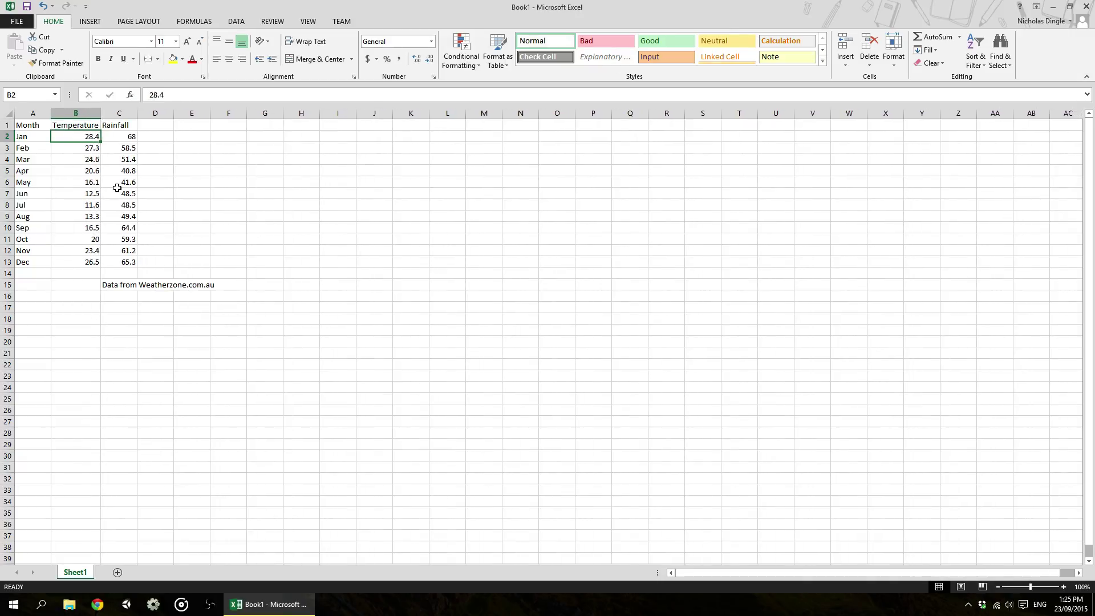
left_click(92, 126)
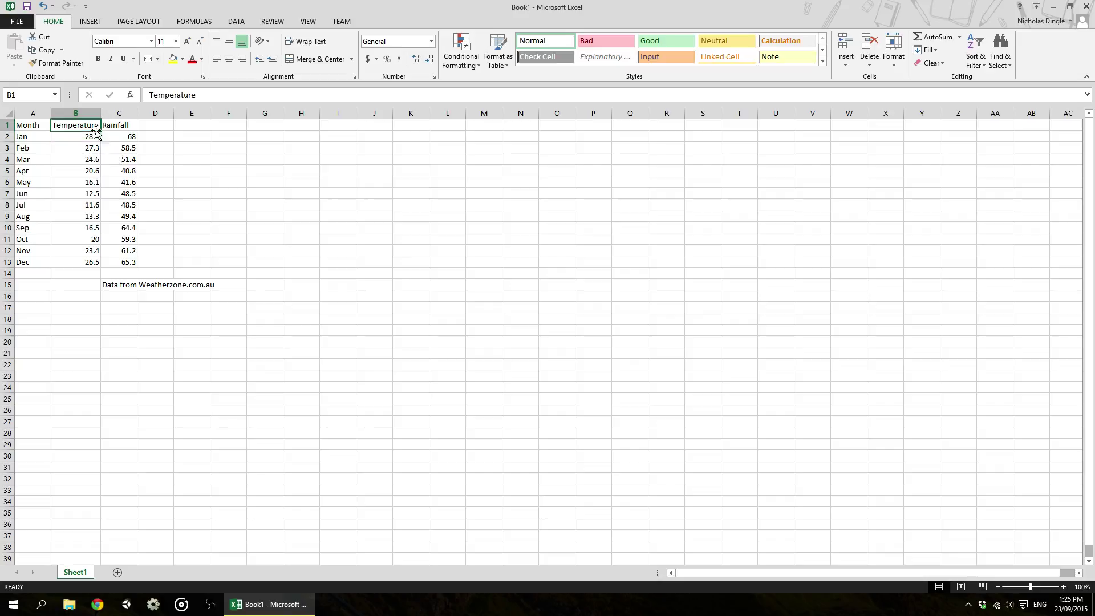
left_click(131, 128)
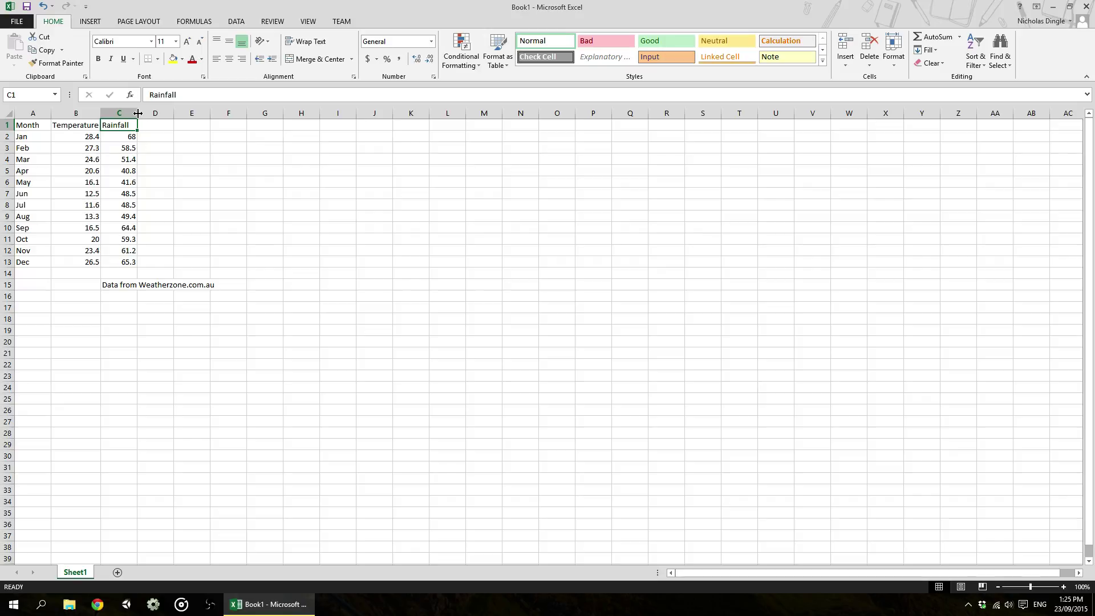
left_click_drag(138, 114, 220, 113)
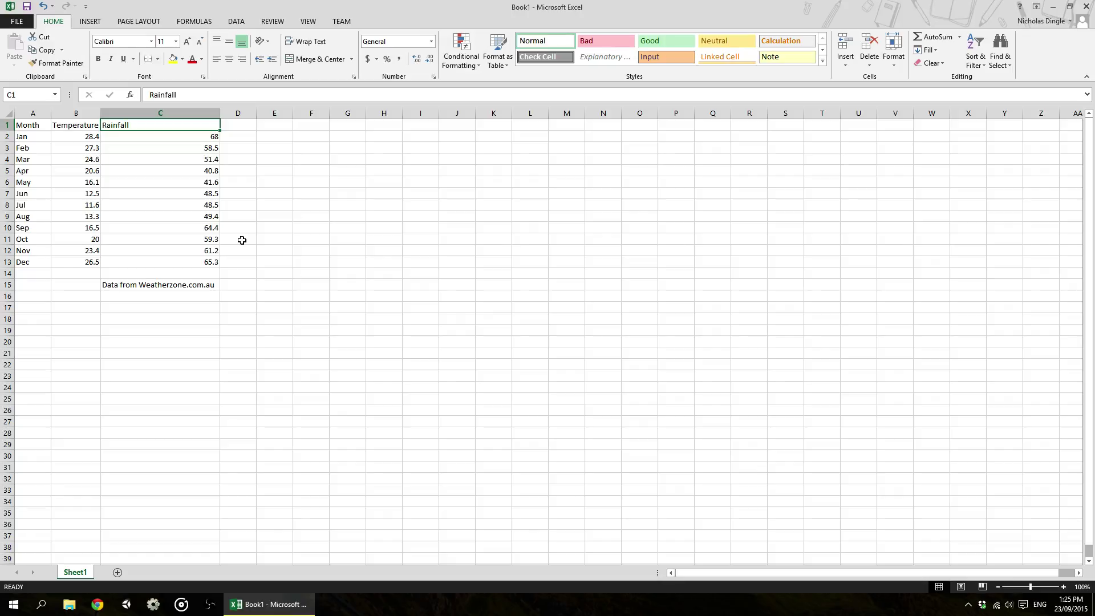
left_click(204, 284)
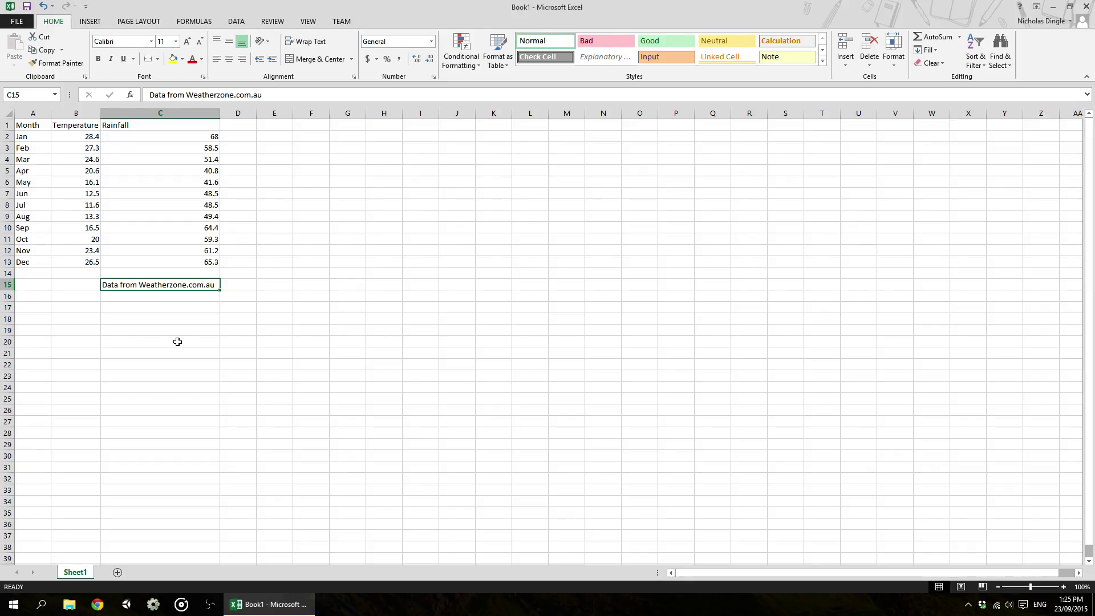
left_click(191, 136)
left_click_drag(219, 112, 132, 111)
double_click(51, 113)
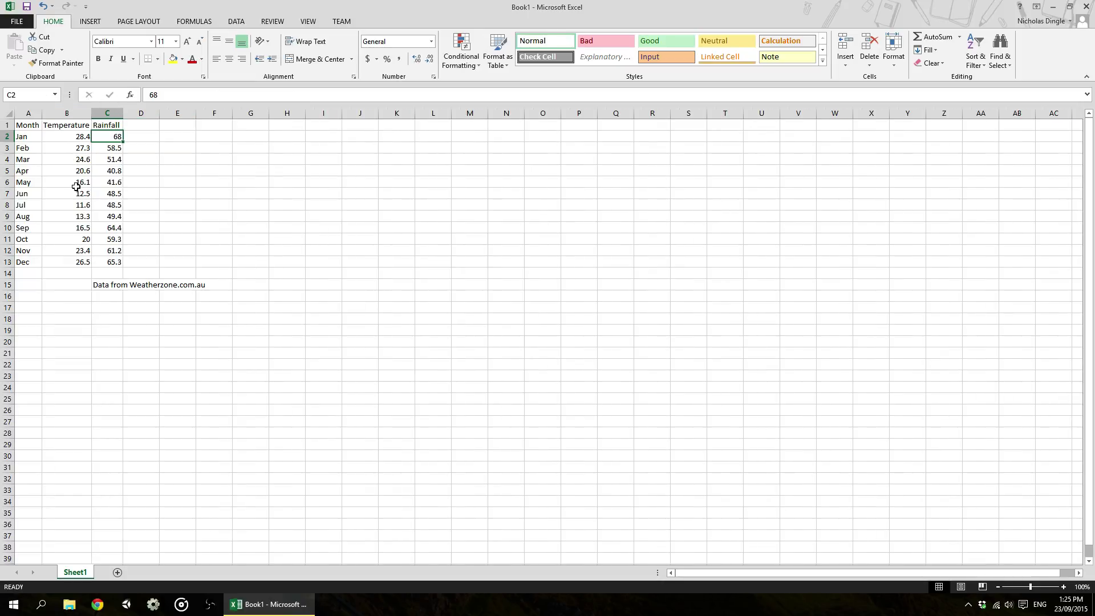
left_click(34, 122)
left_click_drag(34, 121, 111, 267)
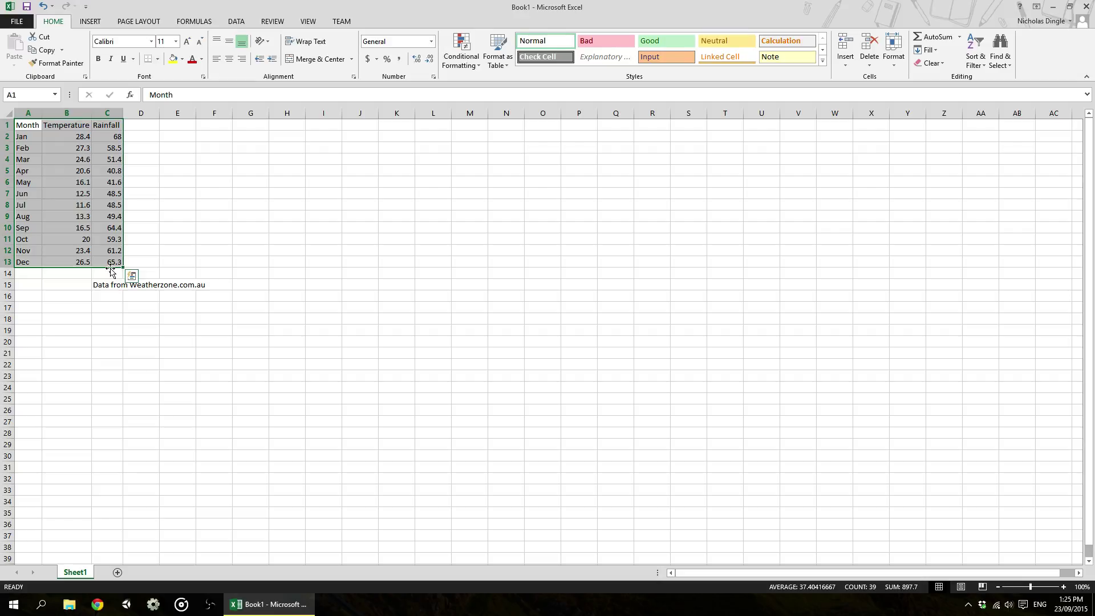
left_click(111, 272)
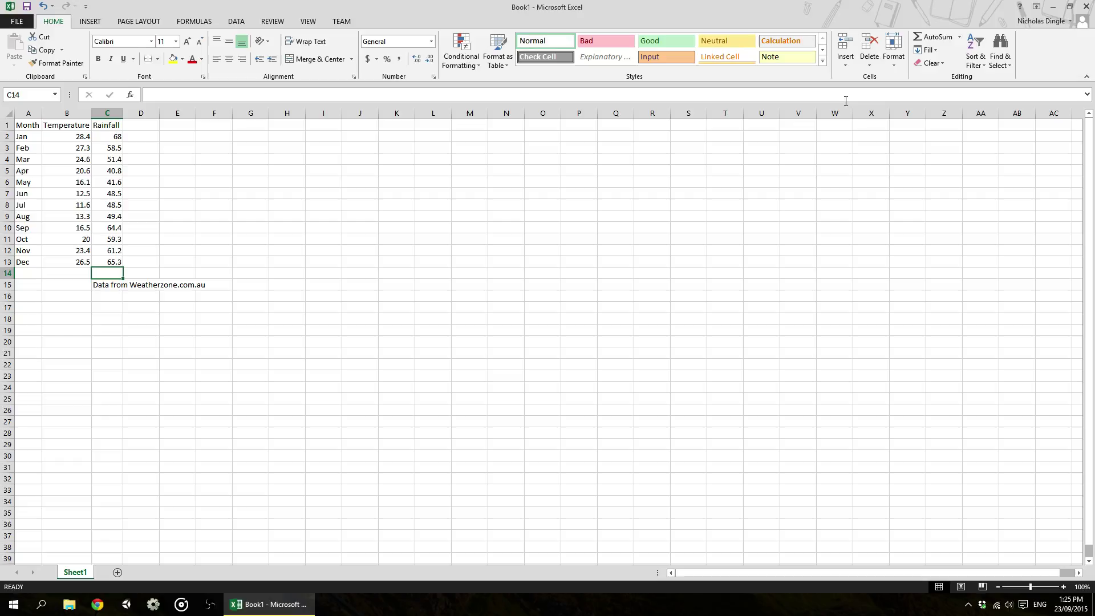
Return row 14 with the Weatherzone source note to its default height.
left_click(895, 49)
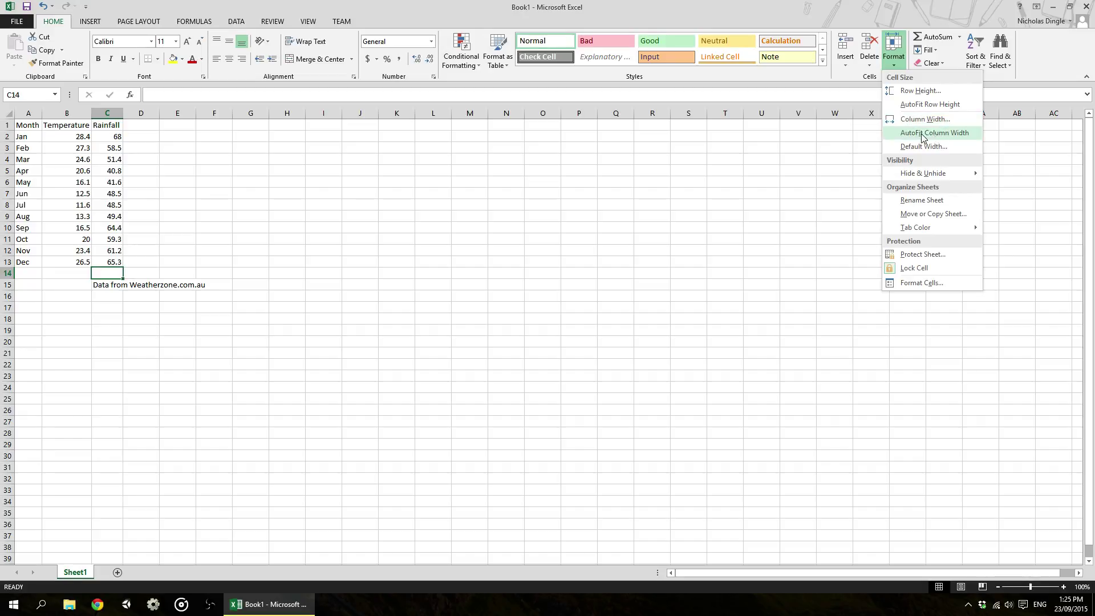
left_click(55, 186)
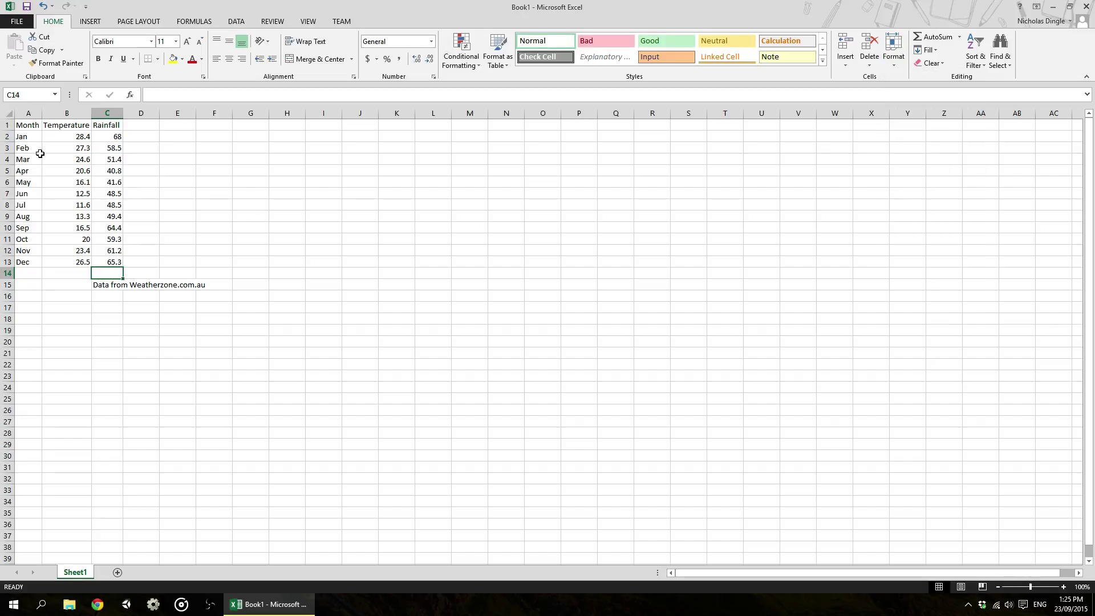
left_click_drag(10, 290, 10, 325)
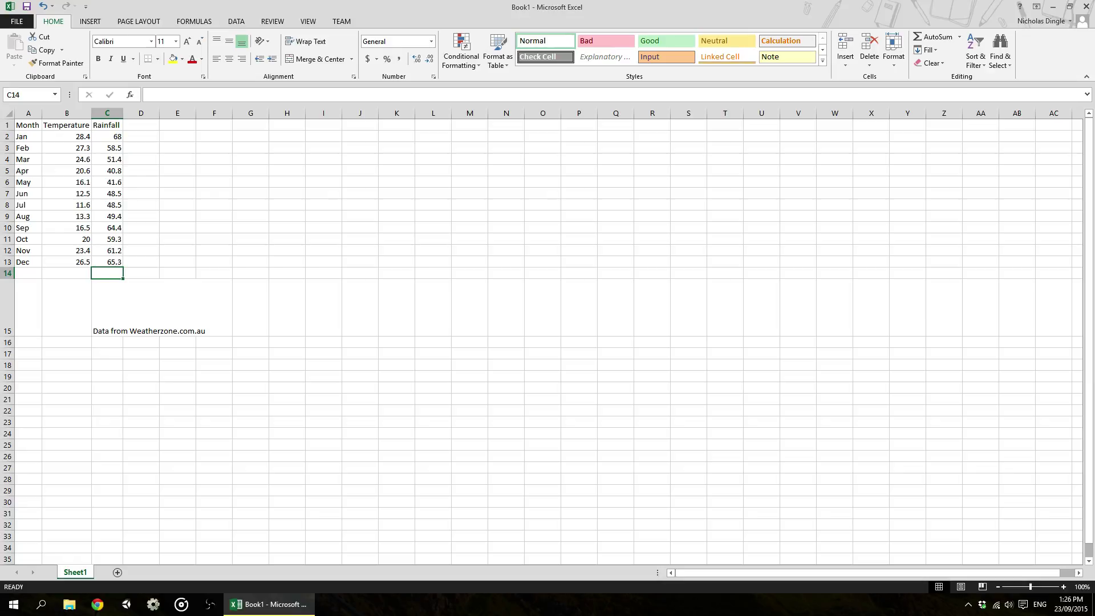
double_click(10, 325)
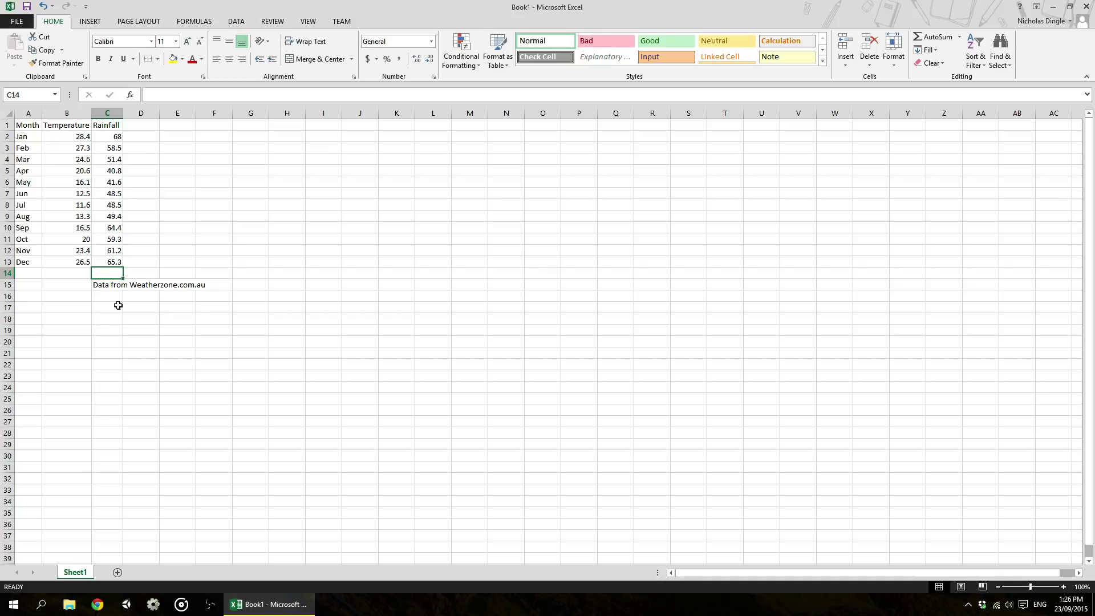
Insert a blank sheet row above the Month, Temperature and Rainfall headings.
left_click(30, 274)
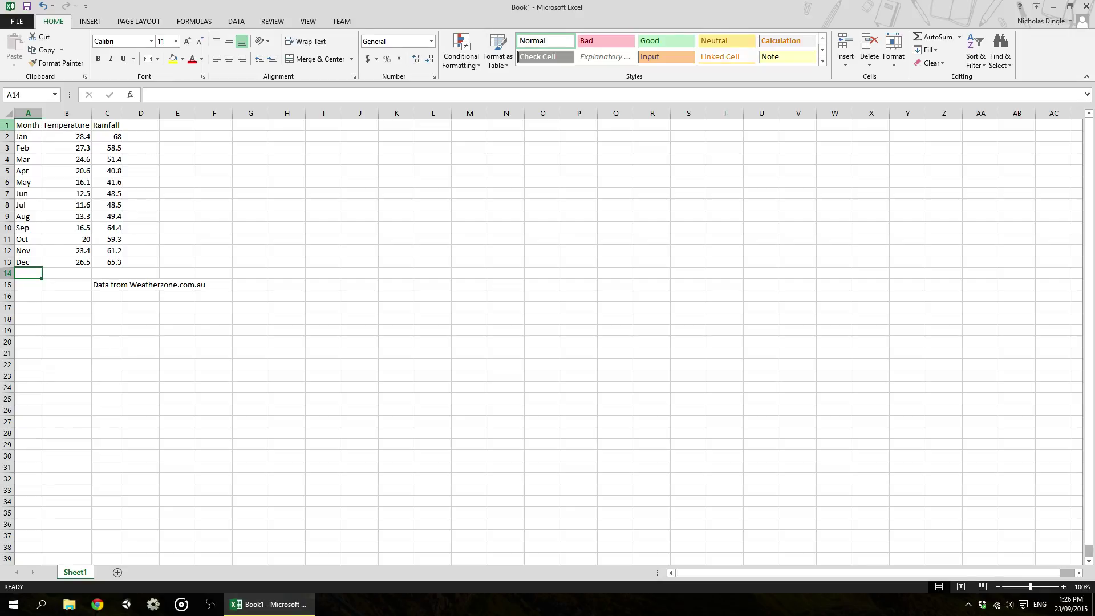
right_click(9, 125)
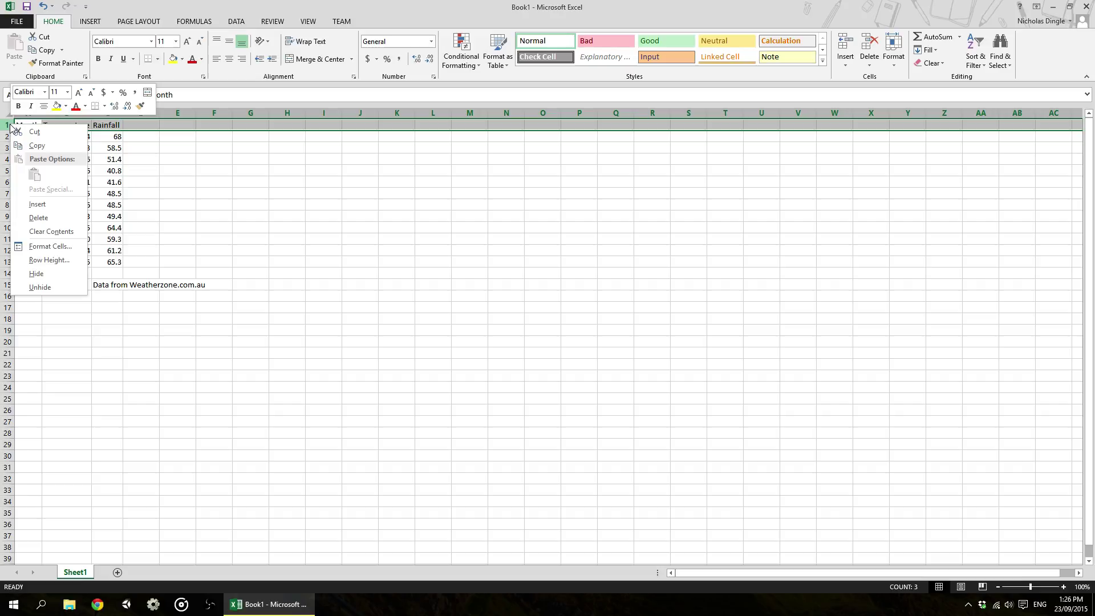
left_click(37, 204)
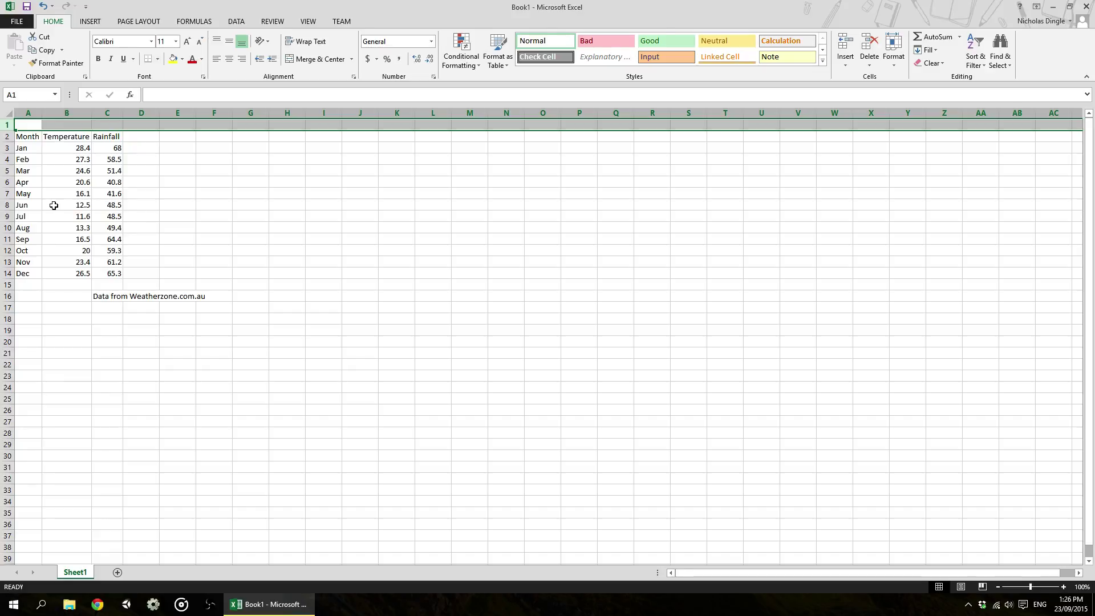
key("ctrl+z")
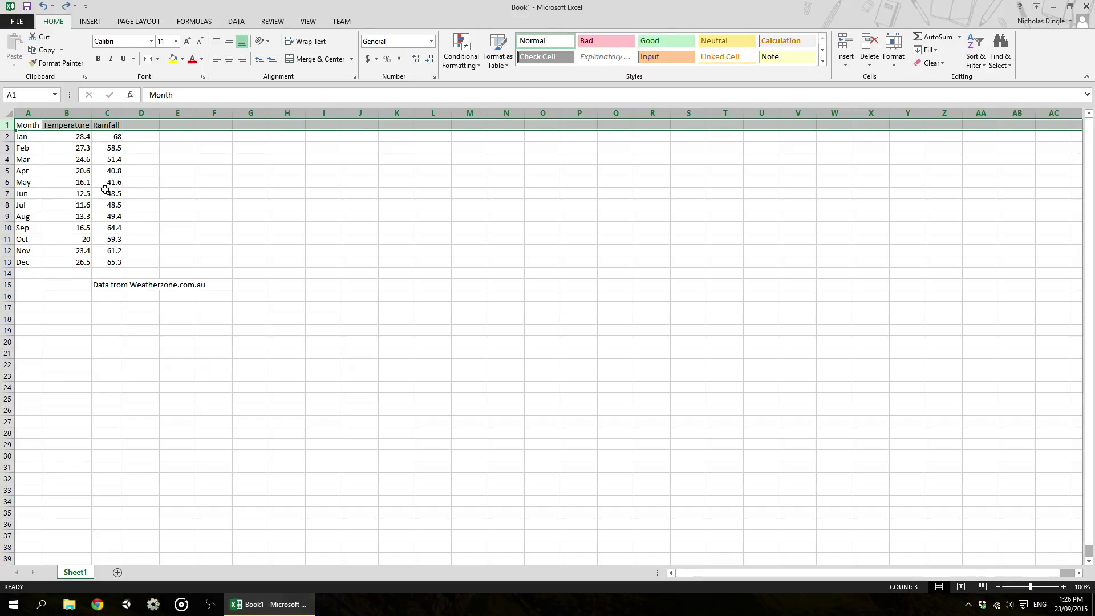
left_click(35, 126)
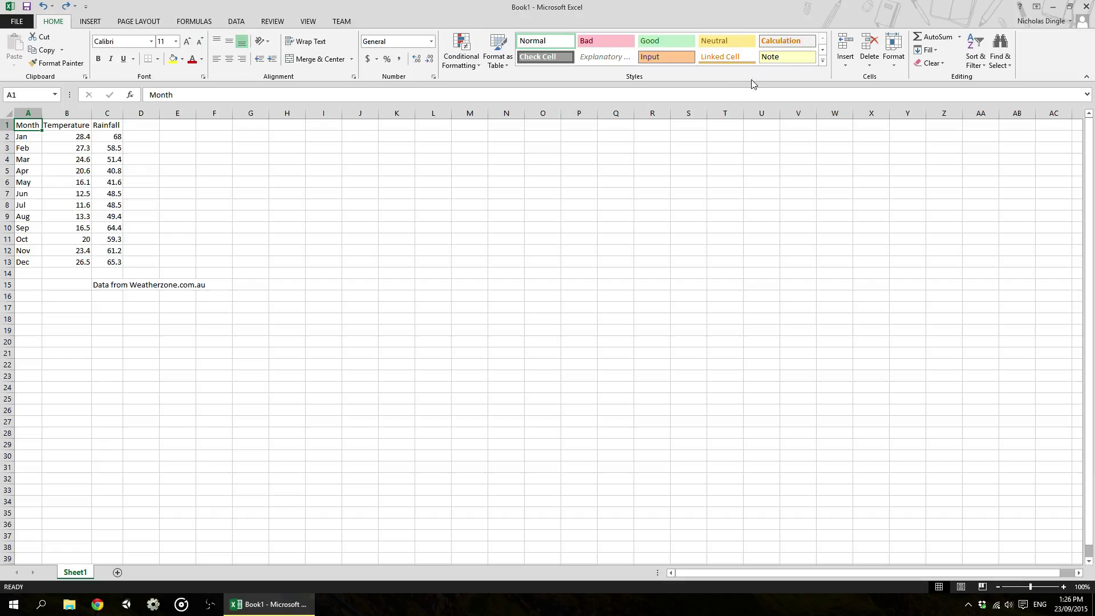
left_click(847, 66)
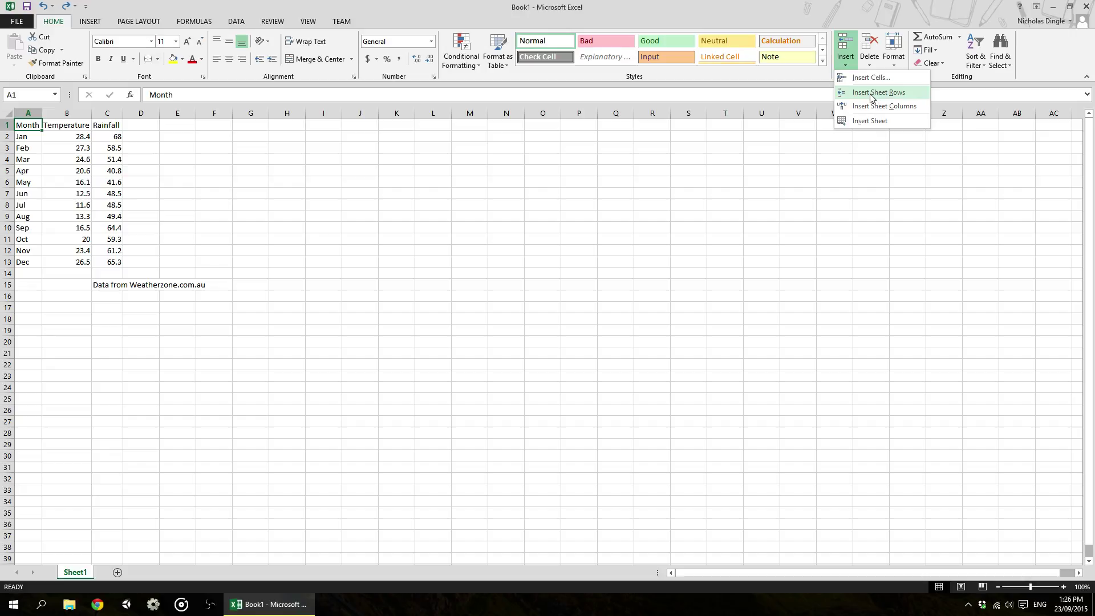
left_click(871, 93)
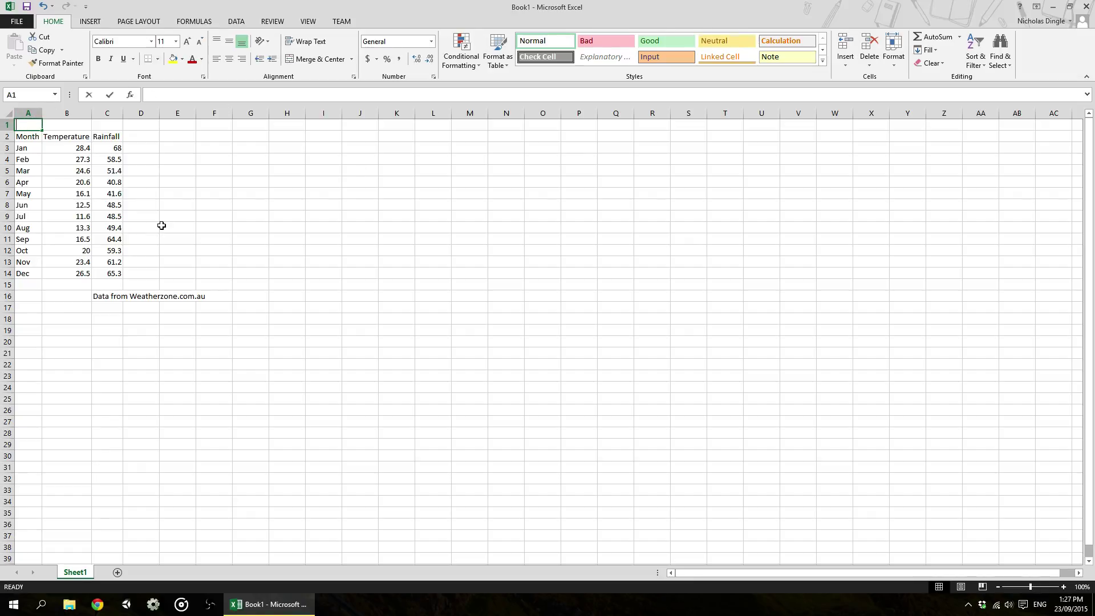
type("2014/2015")
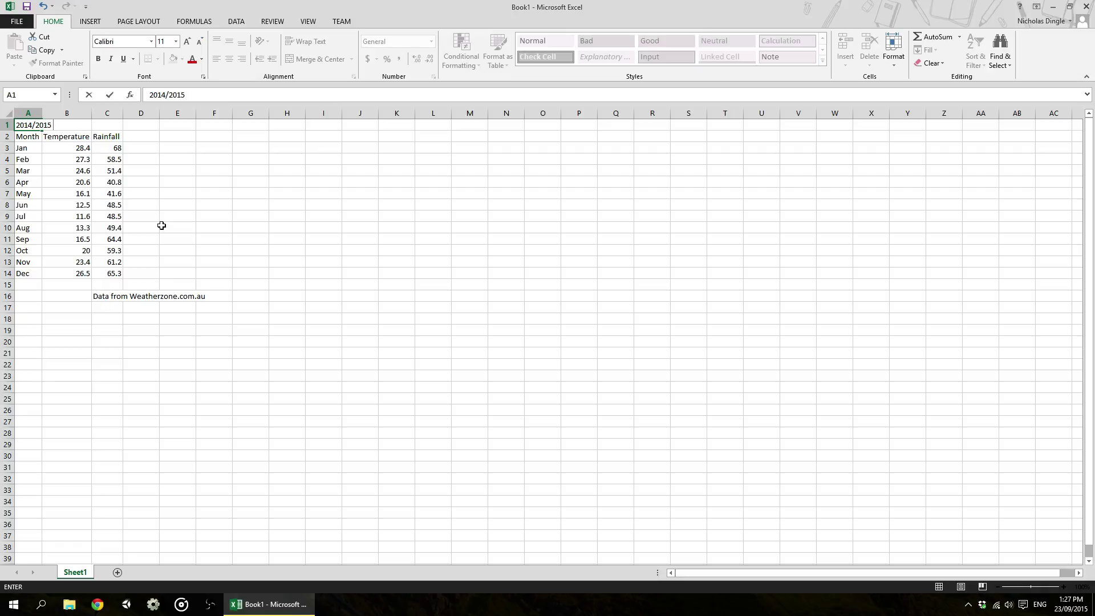
type(" Bathurst Weather Data")
key("Return")
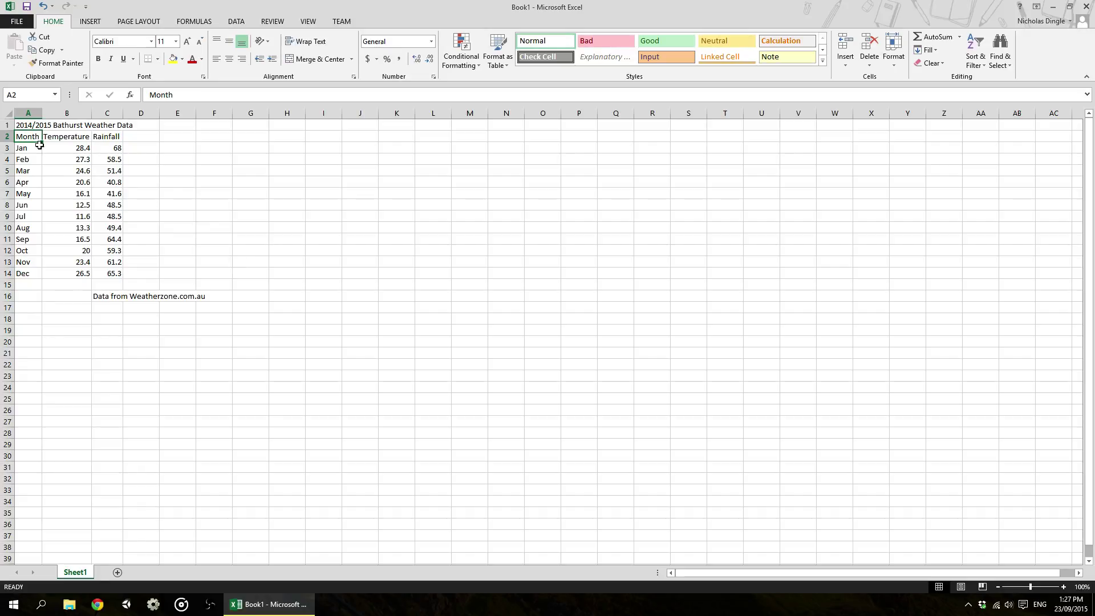
left_click(22, 126)
left_click(27, 239)
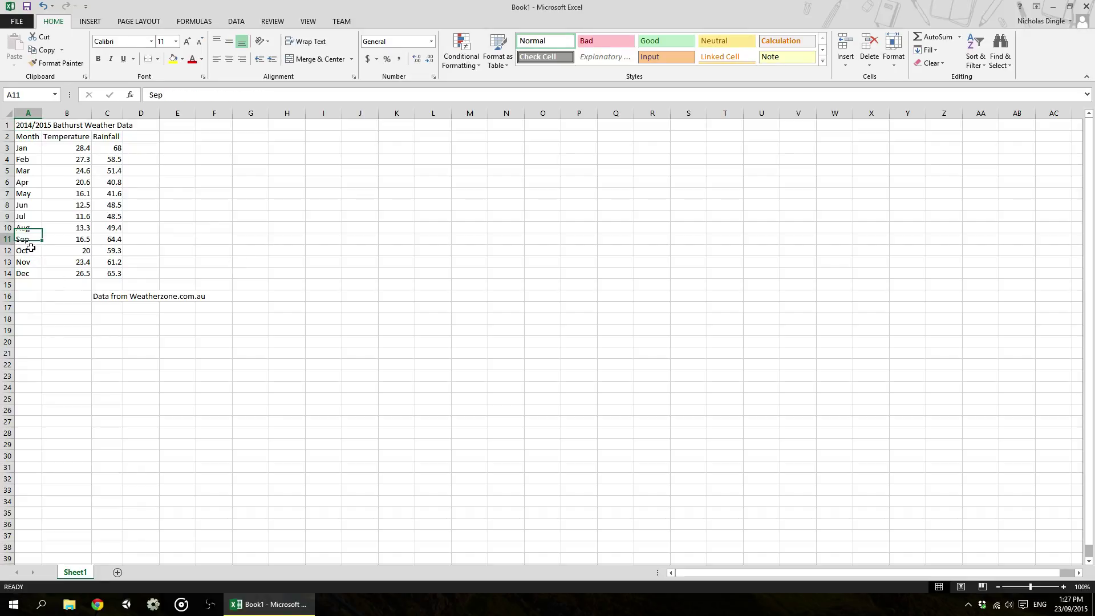
left_click_drag(30, 253, 111, 274)
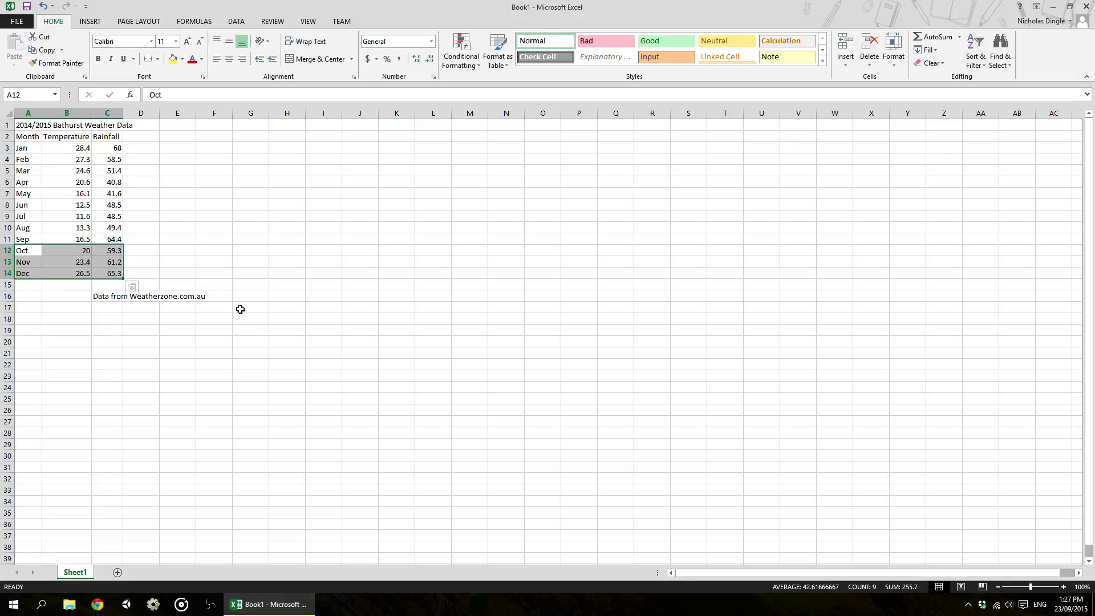
left_click(30, 123)
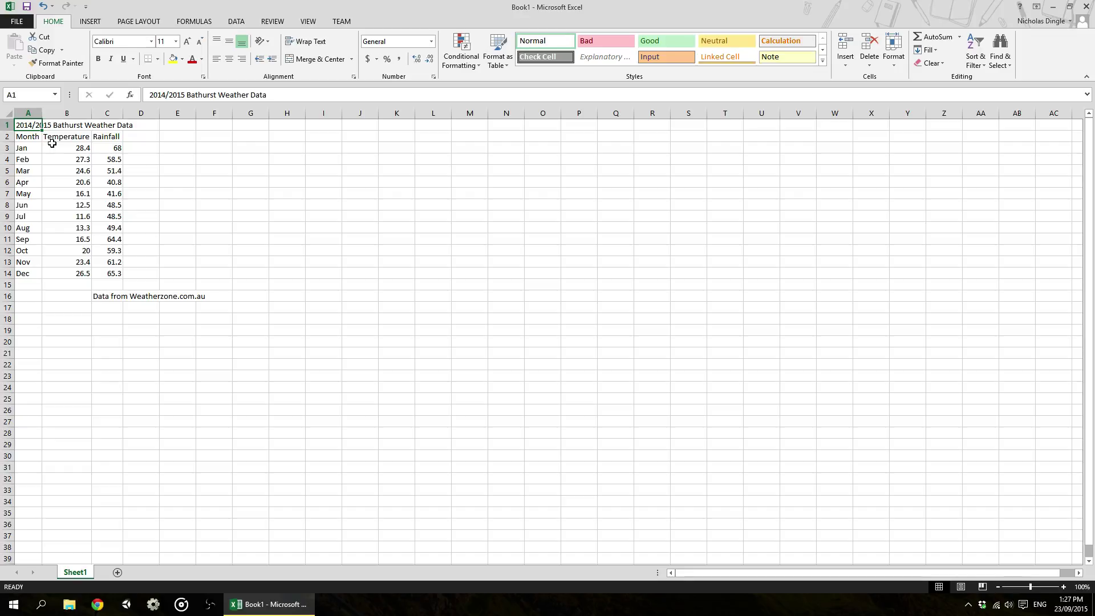
double_click(39, 115)
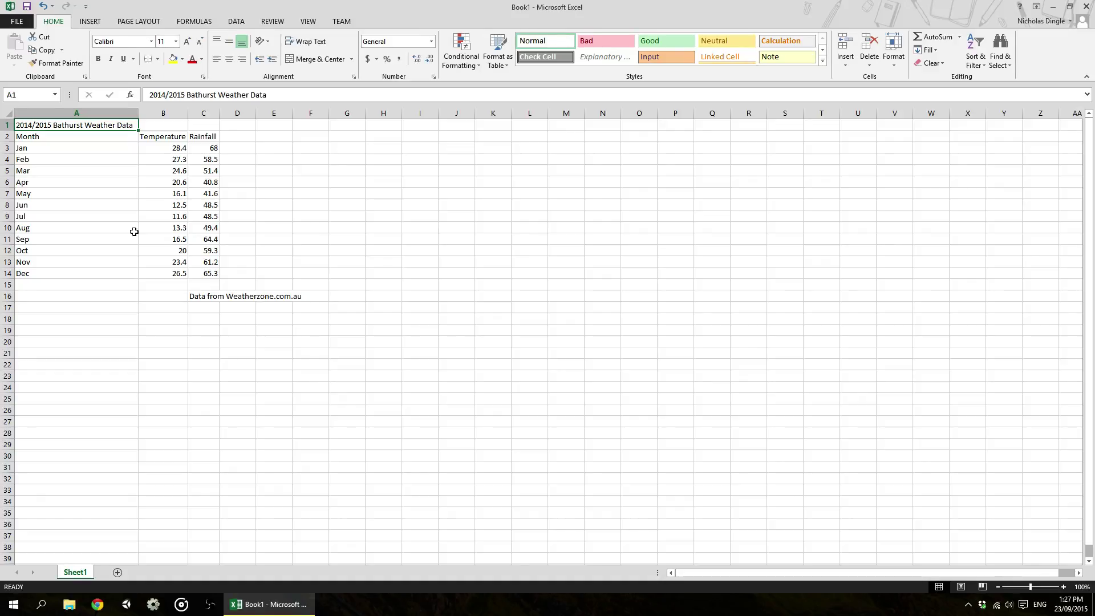
key("ctrl+z")
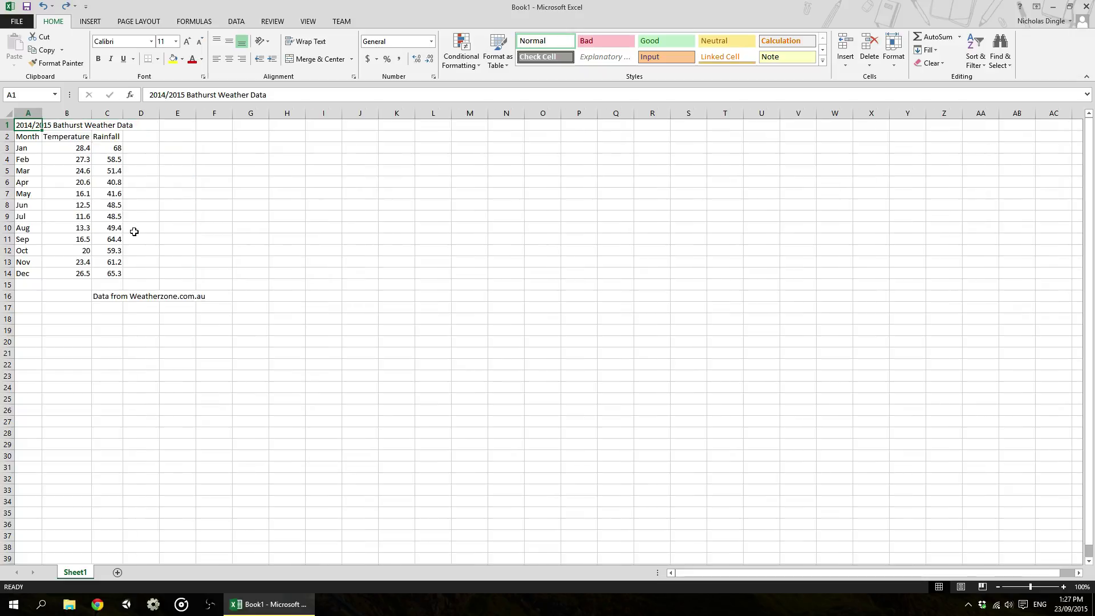
left_click(114, 294)
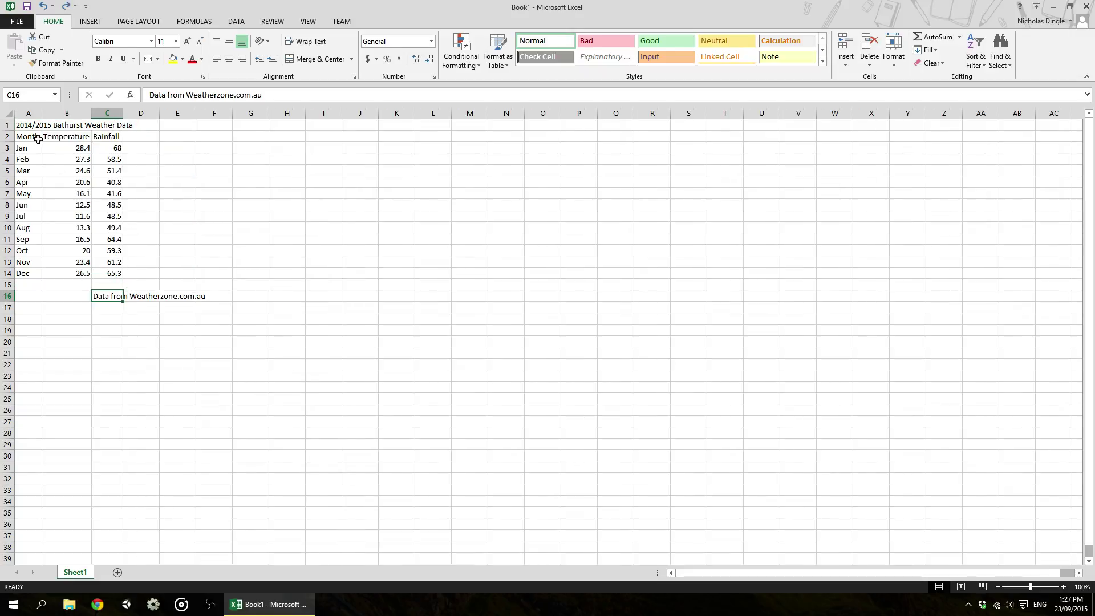
left_click(23, 124)
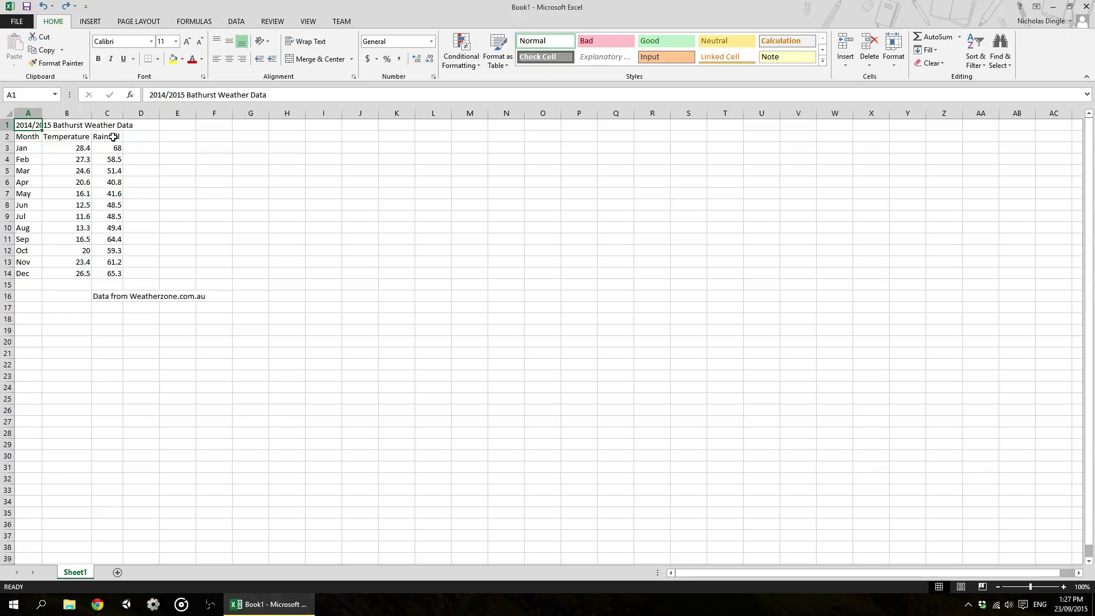
left_click(85, 125)
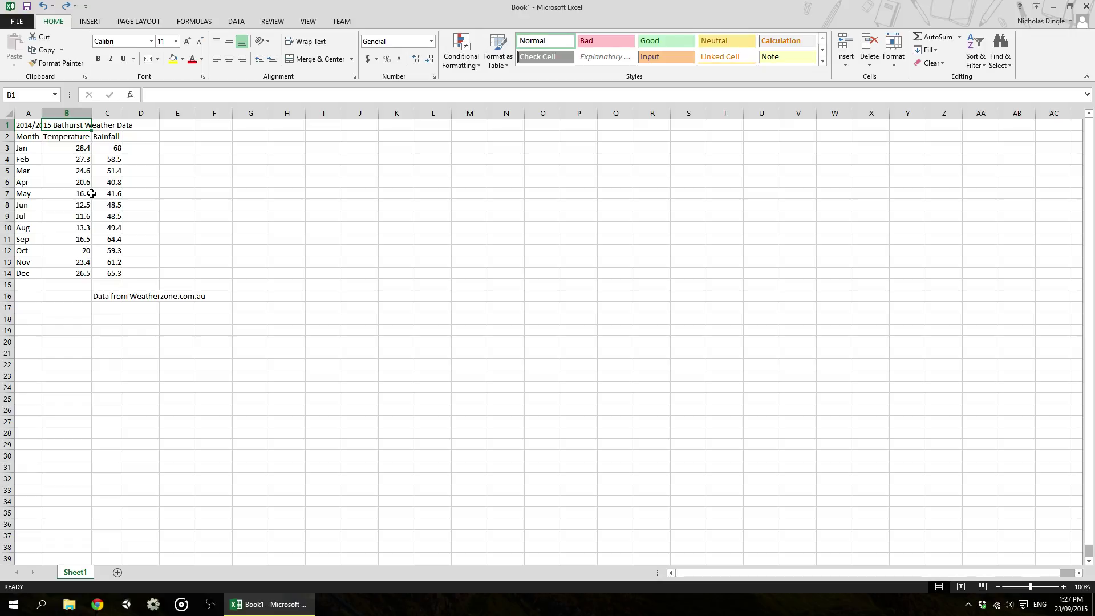
type("Something")
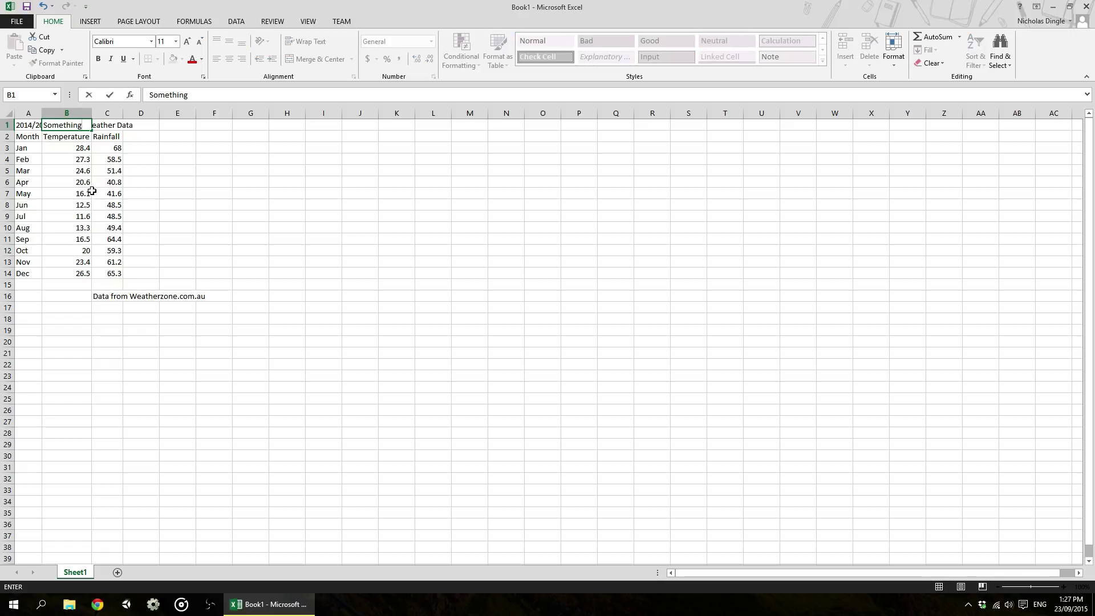
key("Return")
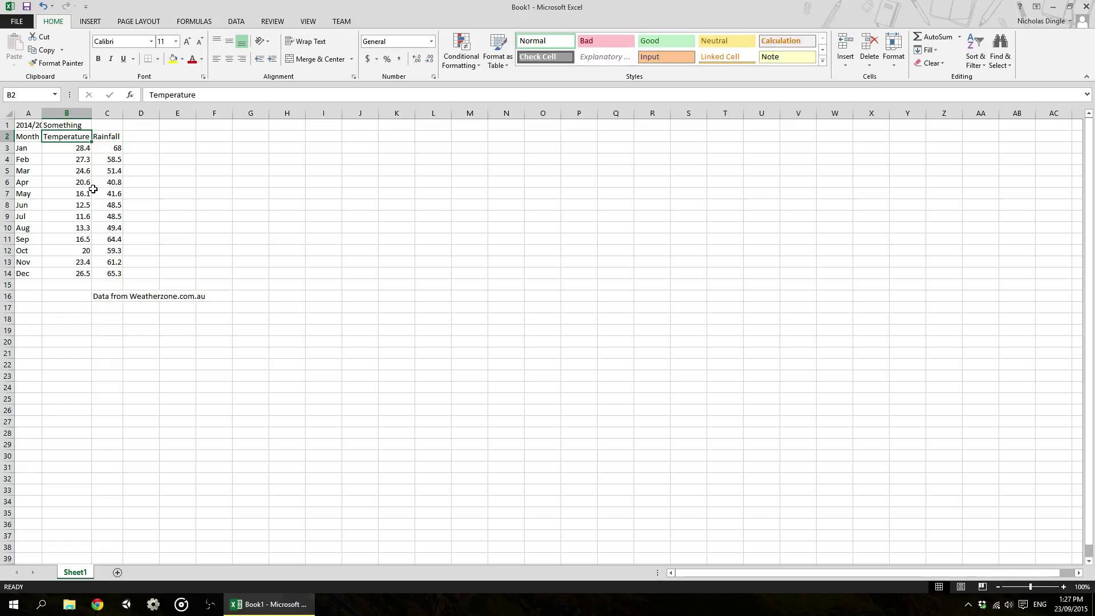
left_click(32, 125)
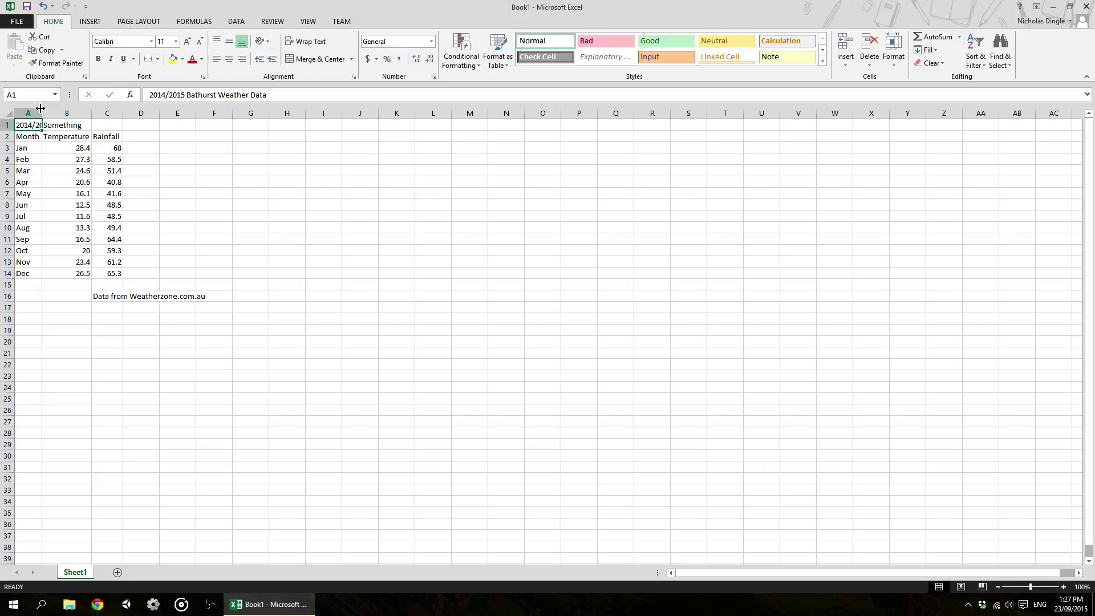
left_click_drag(40, 108, 140, 113)
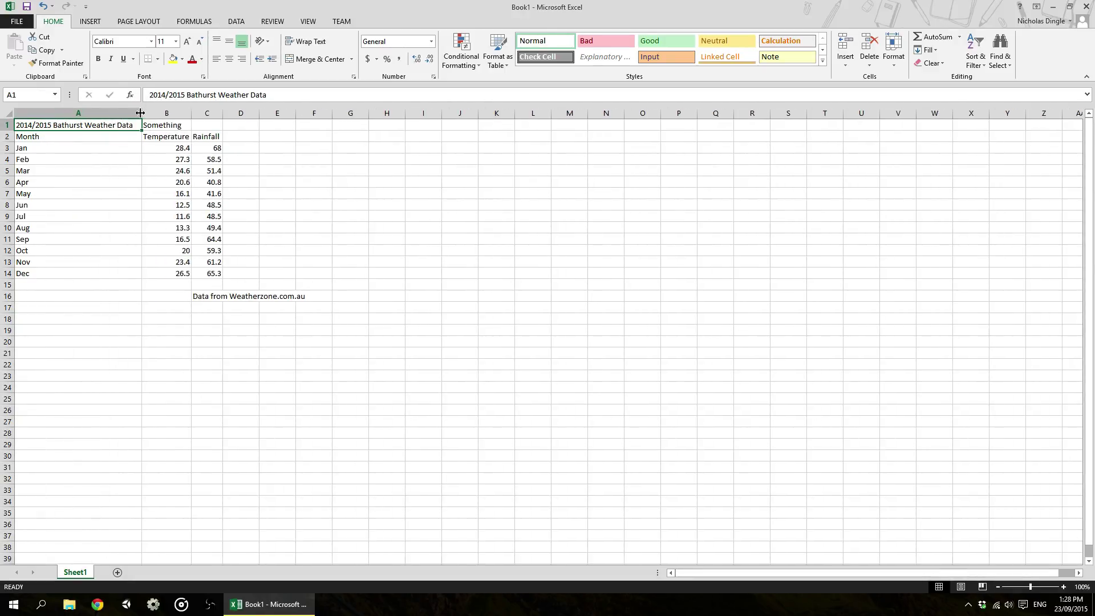
key("ctrl+z")
key("ctrl+z")
key("ctrl+z")
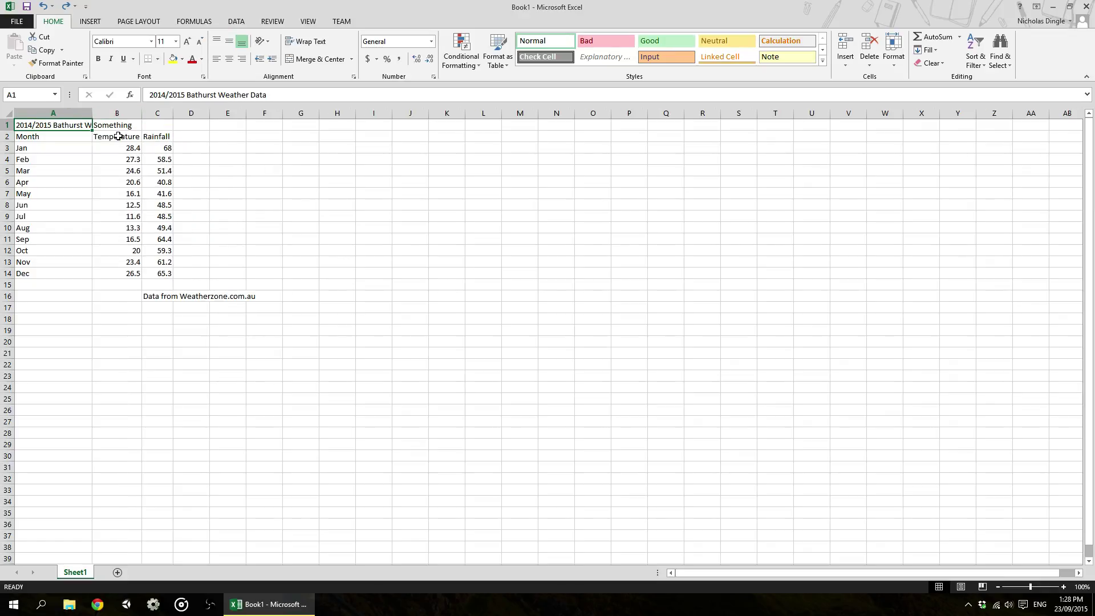
key("ctrl+z")
left_click(72, 125)
key("Delete")
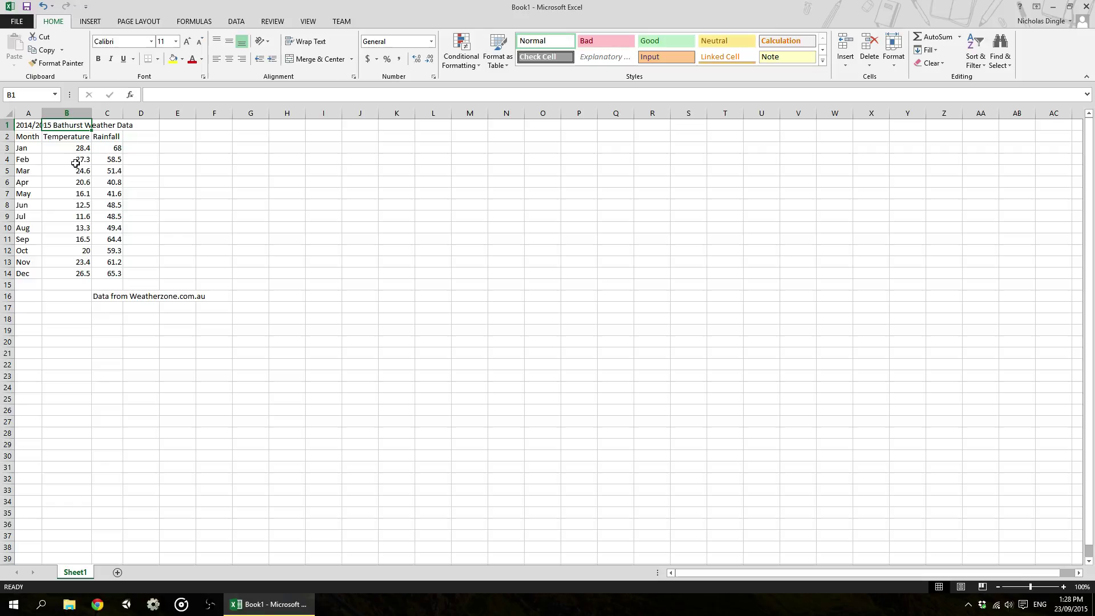
Select A1:C1, the row holding the 2014/2015 Bathurst Weather Data title.
left_click(28, 126)
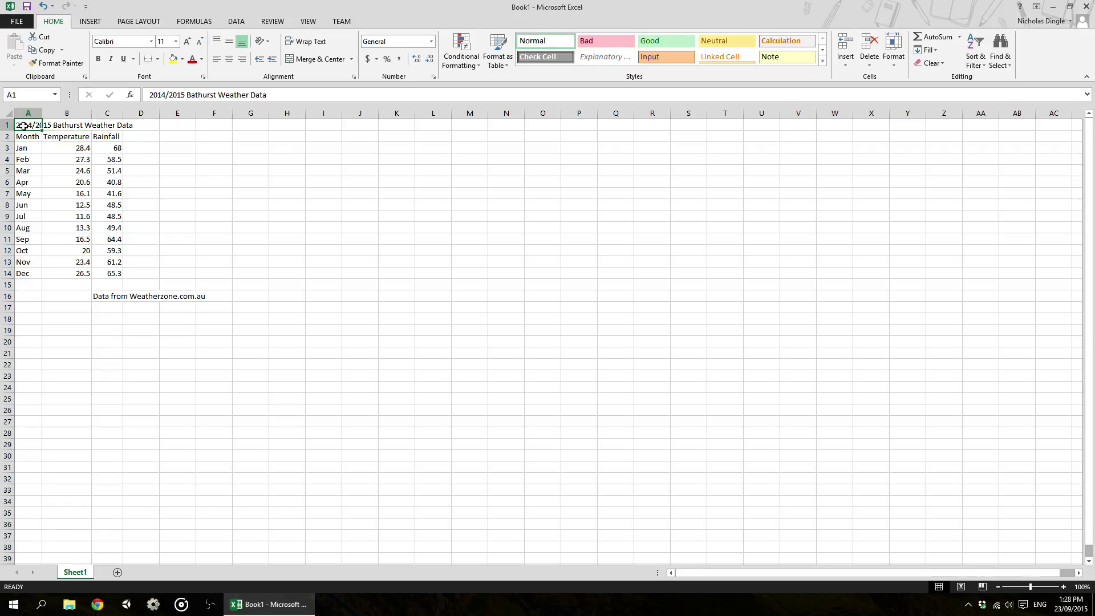
left_click_drag(31, 126, 104, 133)
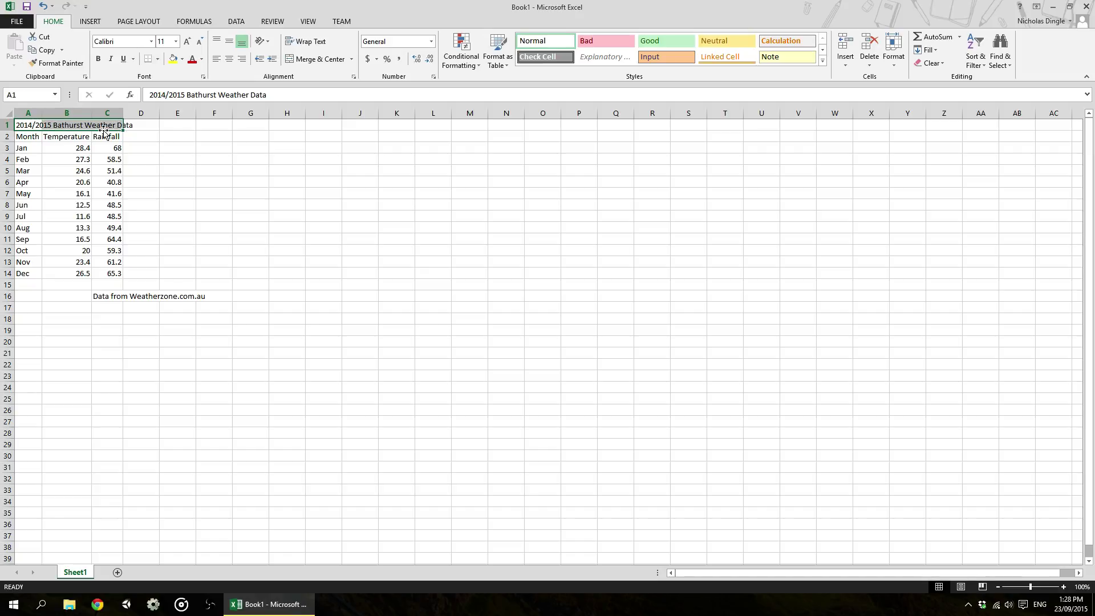
Merge and centre the title across A1:C1 and make column A slightly wider.
left_click(302, 60)
left_click(177, 193)
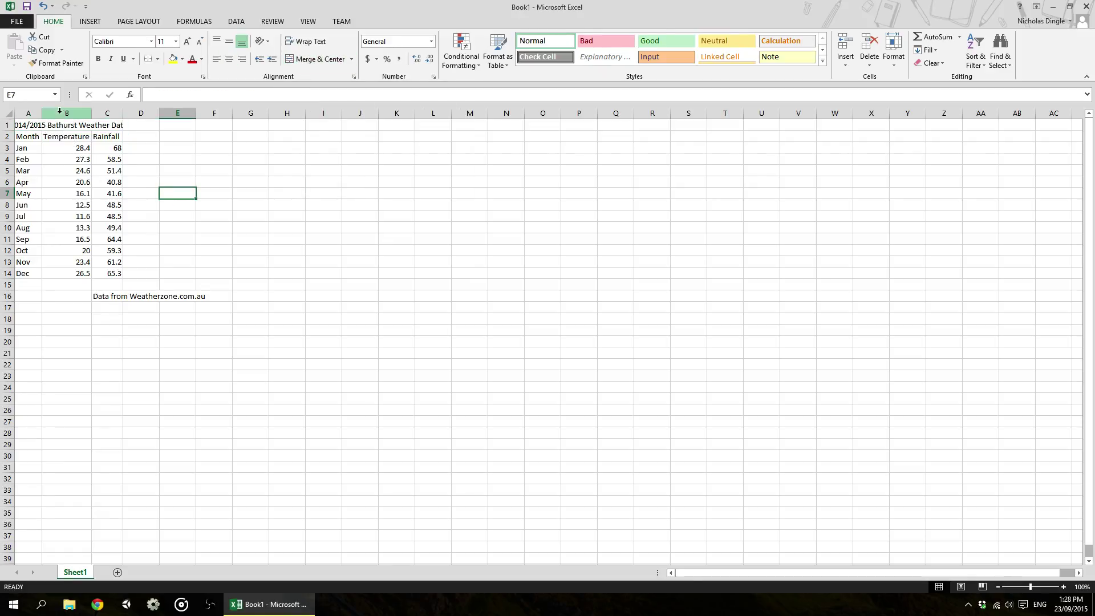
left_click_drag(42, 113, 150, 113)
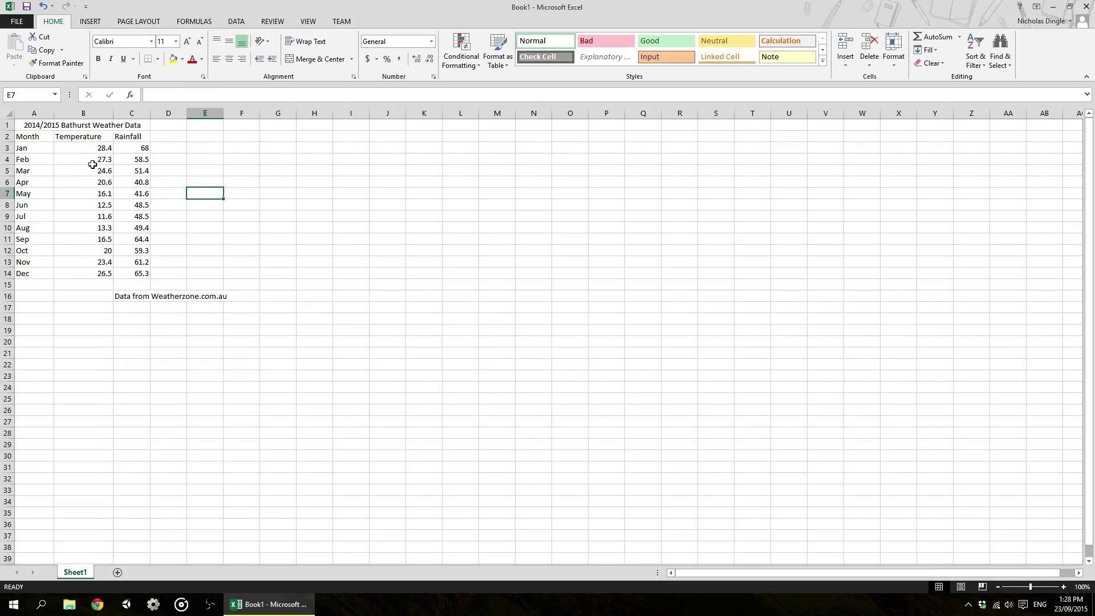
left_click(37, 126)
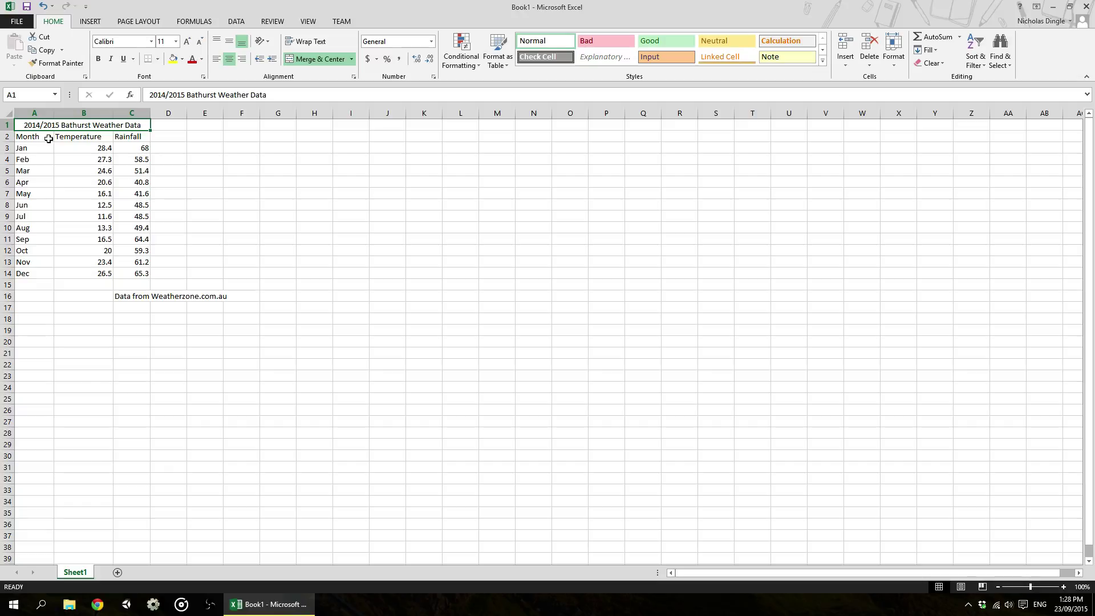
left_click(323, 60)
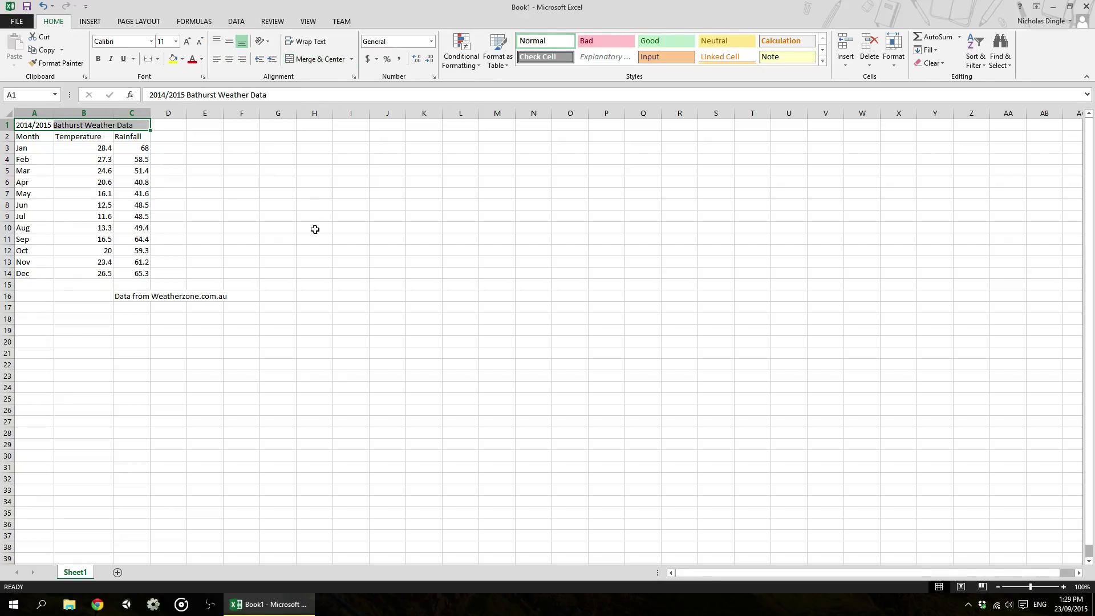
left_click(312, 60)
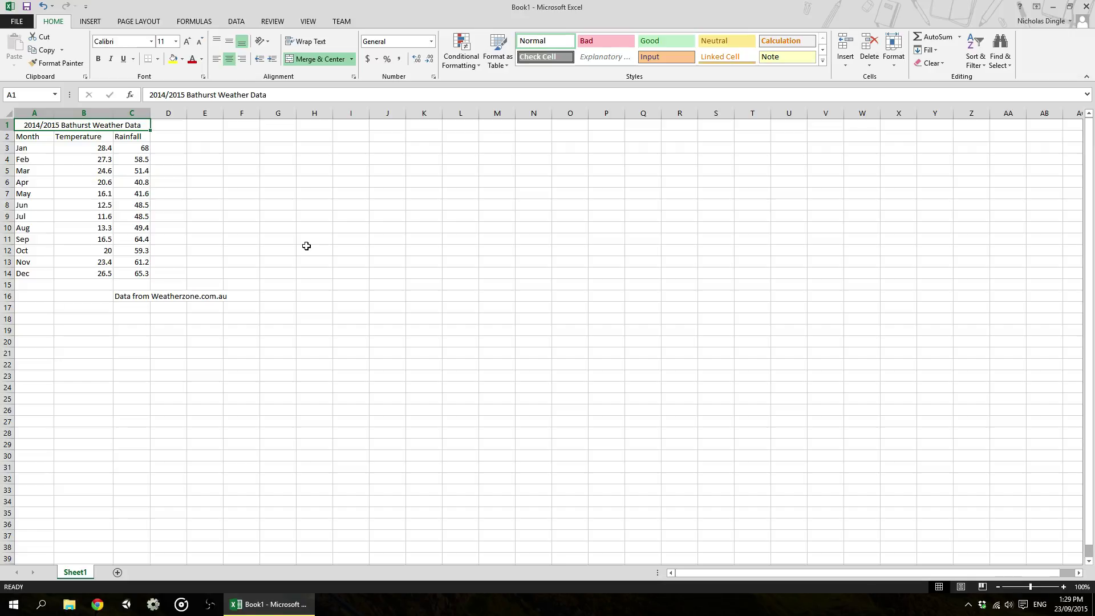
Try merging the source note across C16:F16, then unmerge it again.
left_click(140, 297)
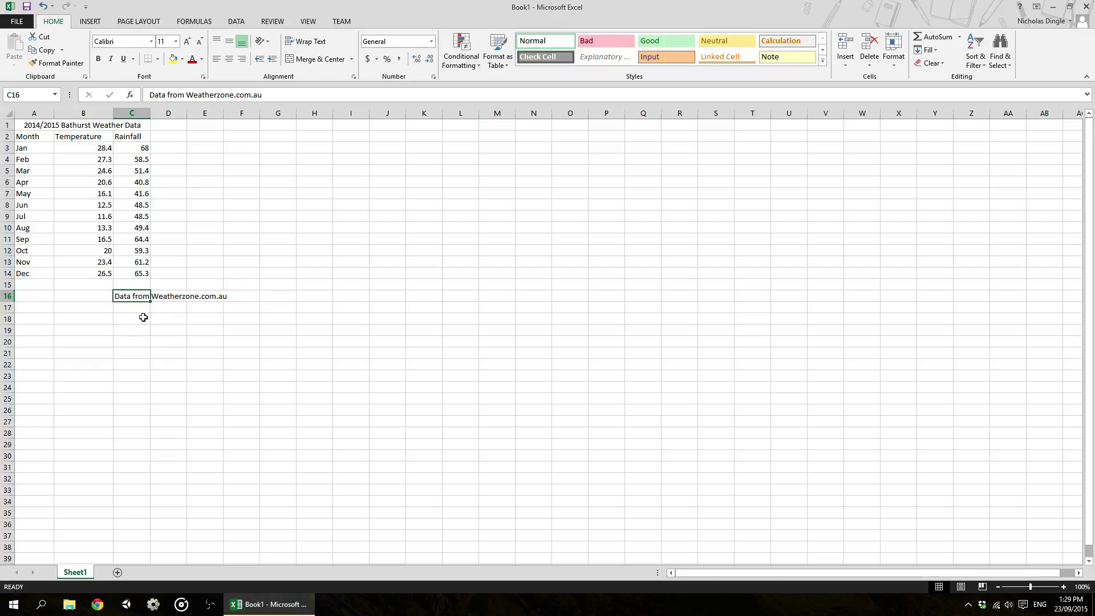
left_click(142, 310)
left_click_drag(139, 295, 228, 298)
left_click(208, 306)
left_click_drag(137, 296, 246, 297)
left_click(316, 59)
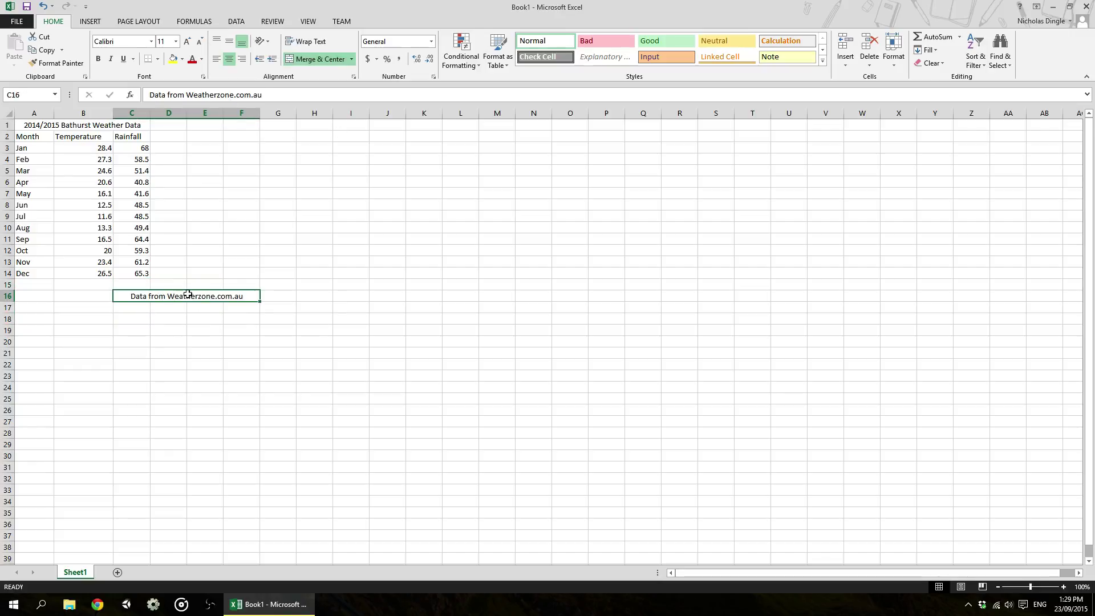
left_click(318, 58)
left_click(171, 353)
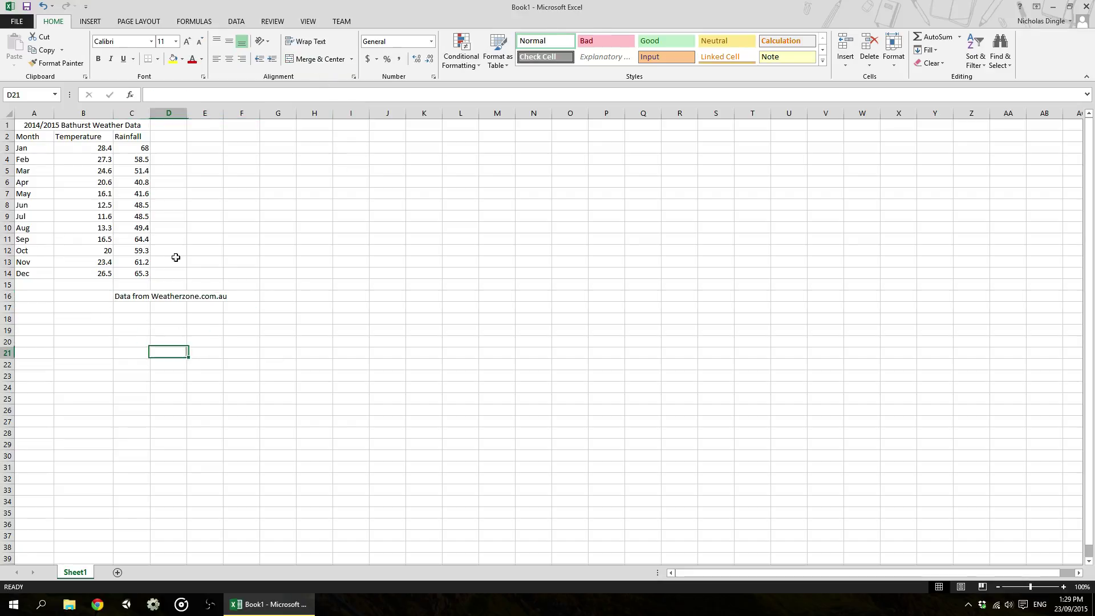
Wrap the C16 note onto three lines, widening column C and fitting row 16.
left_click(137, 292)
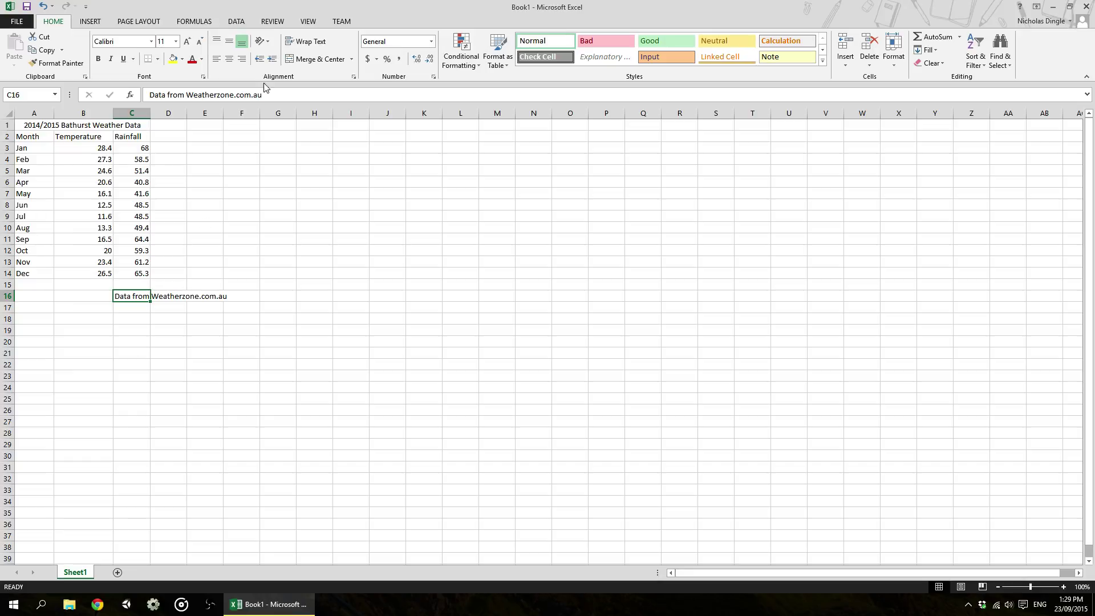
left_click(304, 47)
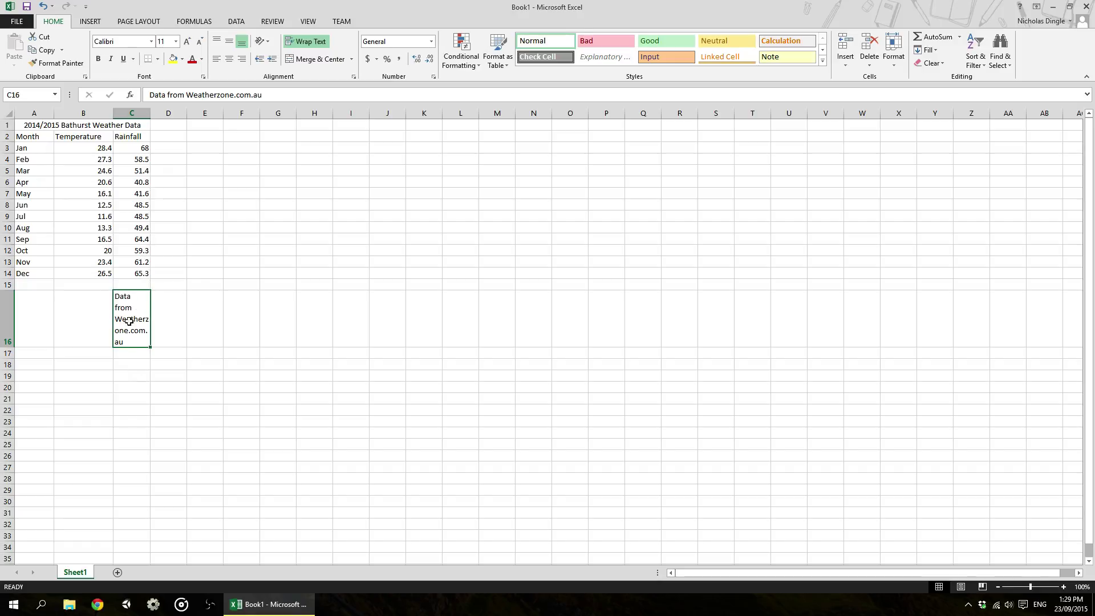
left_click_drag(150, 112, 162, 113)
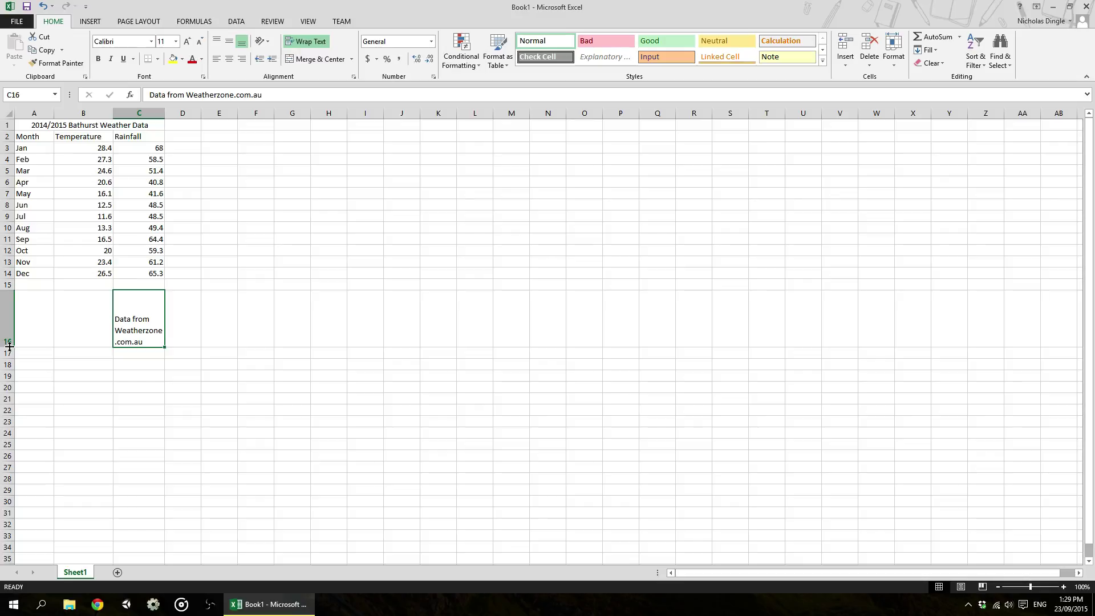
left_click_drag(10, 347, 9, 324)
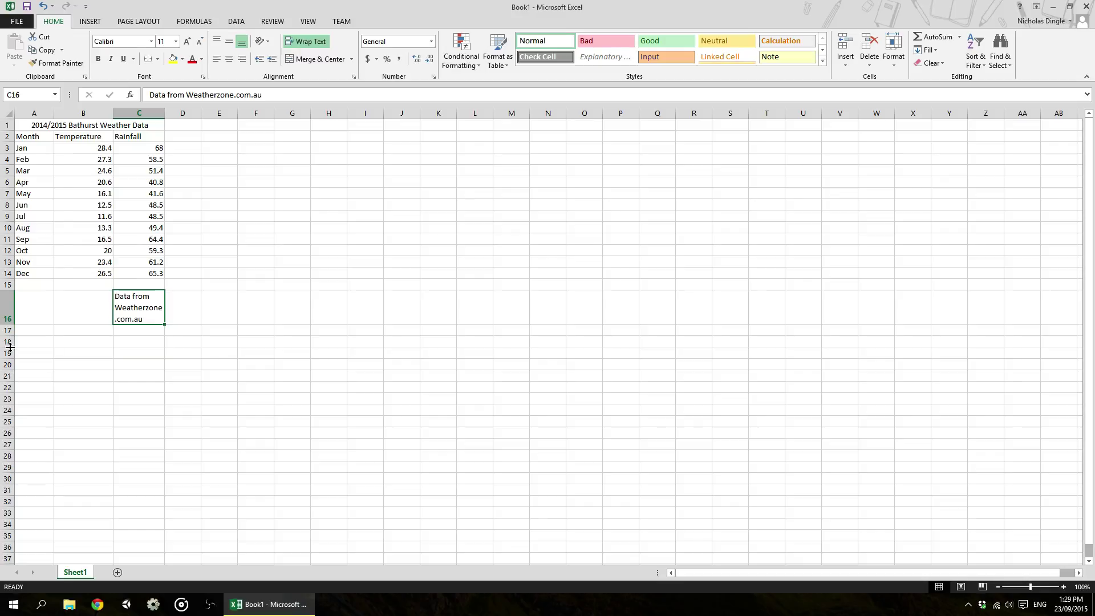
left_click(159, 375)
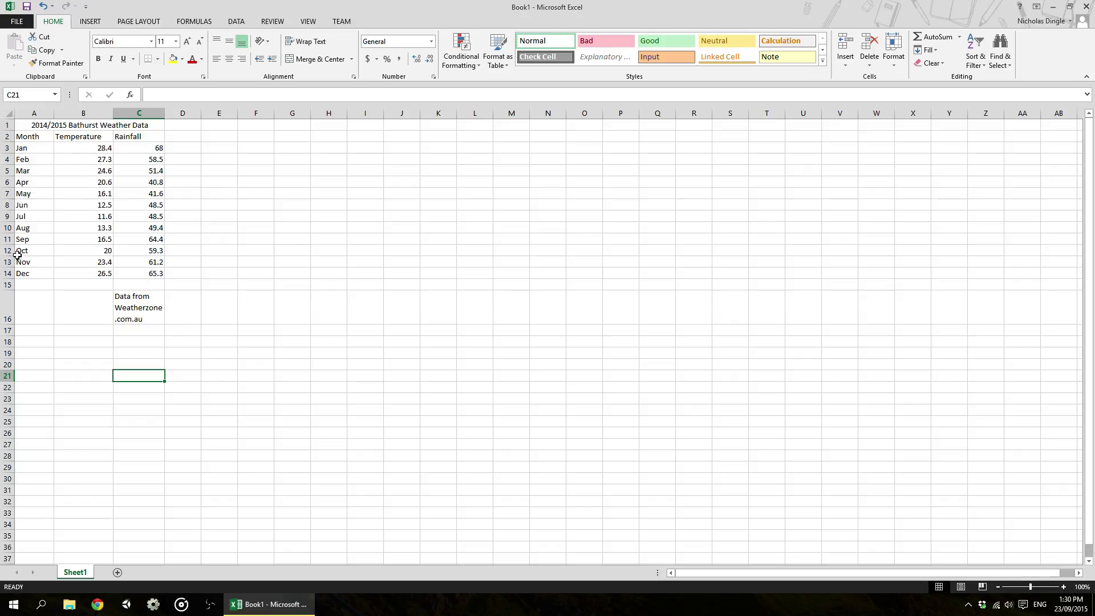
left_click(29, 136)
left_click_drag(29, 137, 156, 274)
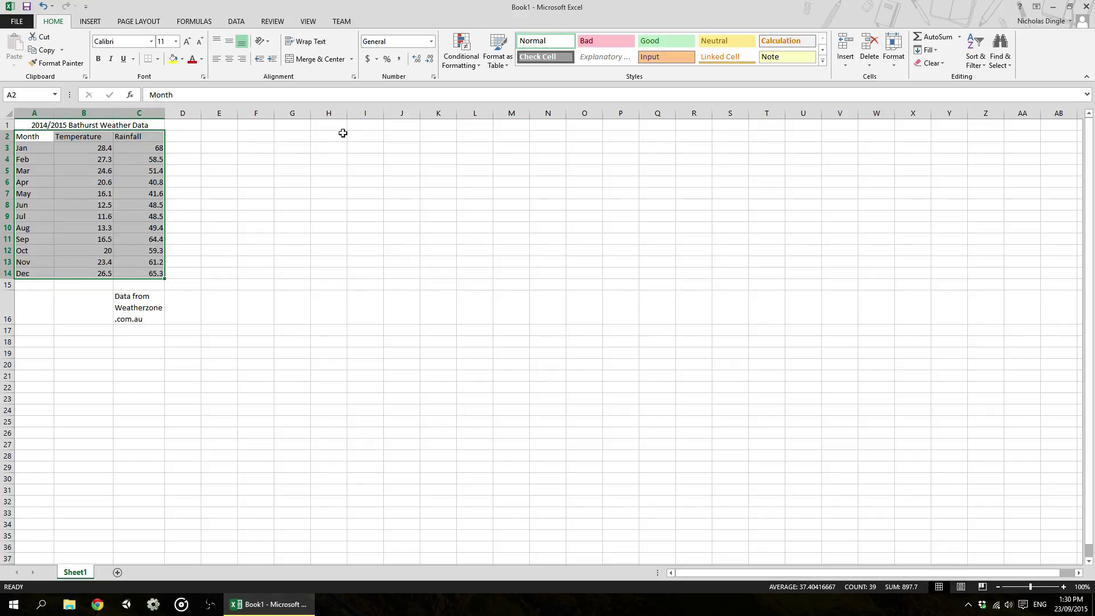
left_click(501, 67)
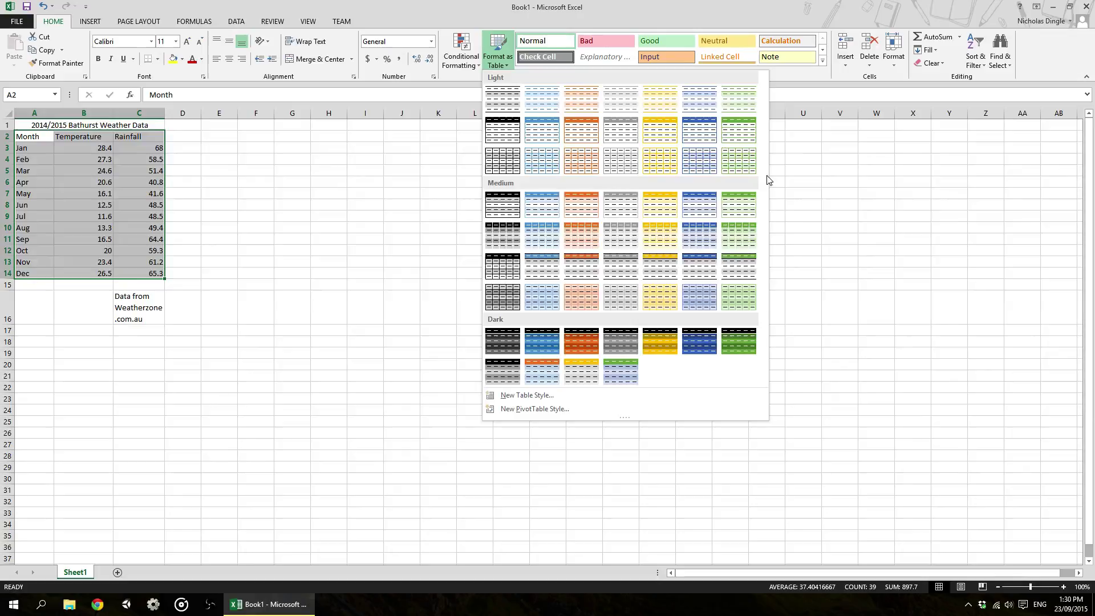
left_click(590, 269)
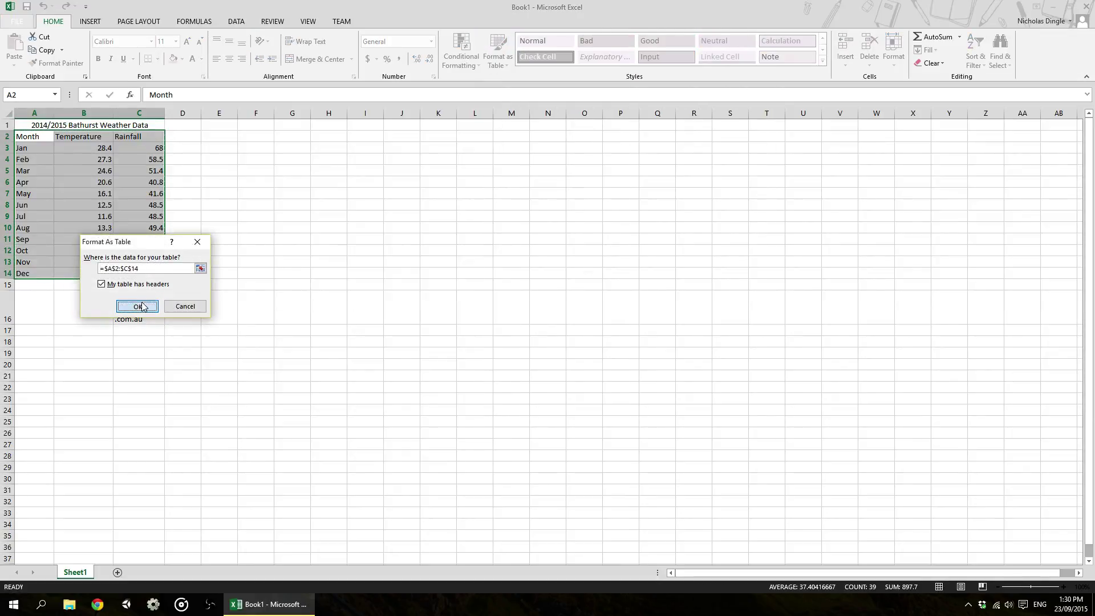
left_click(137, 306)
left_click(91, 308)
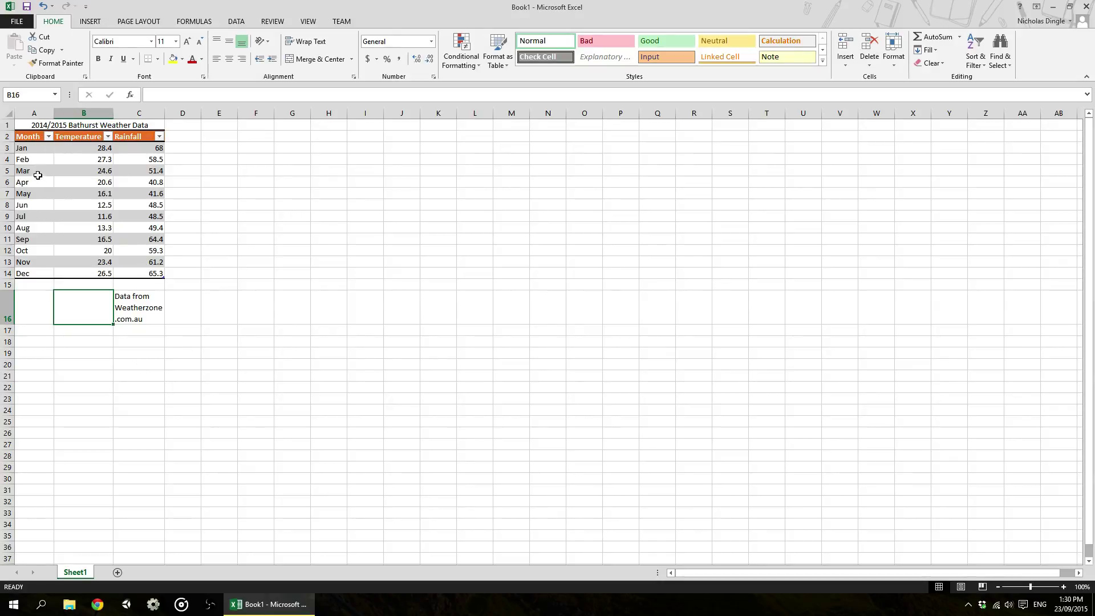
left_click(49, 137)
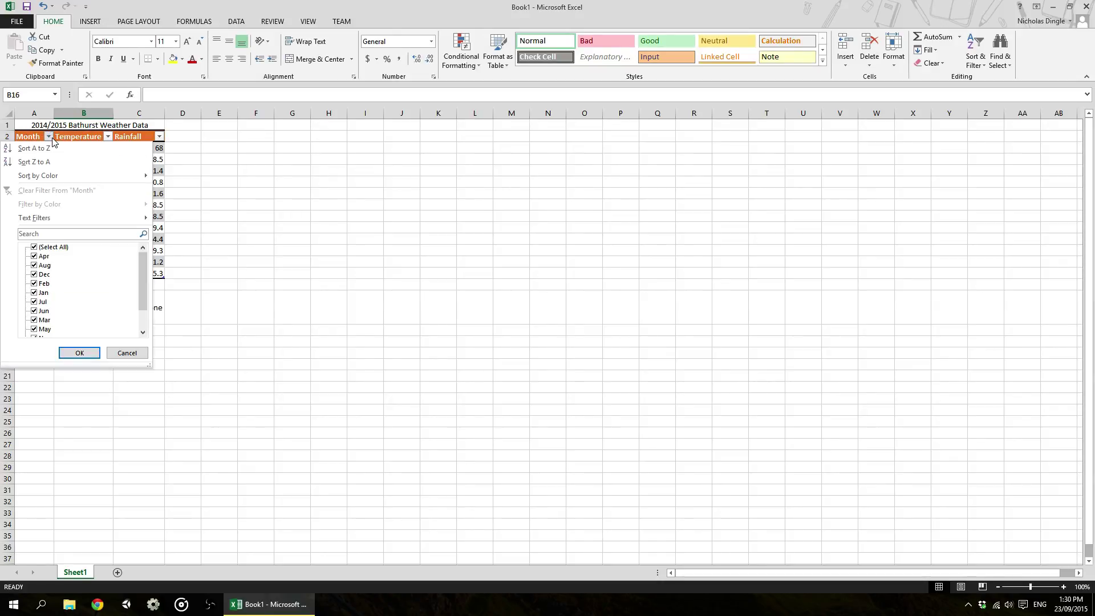
left_click(50, 137)
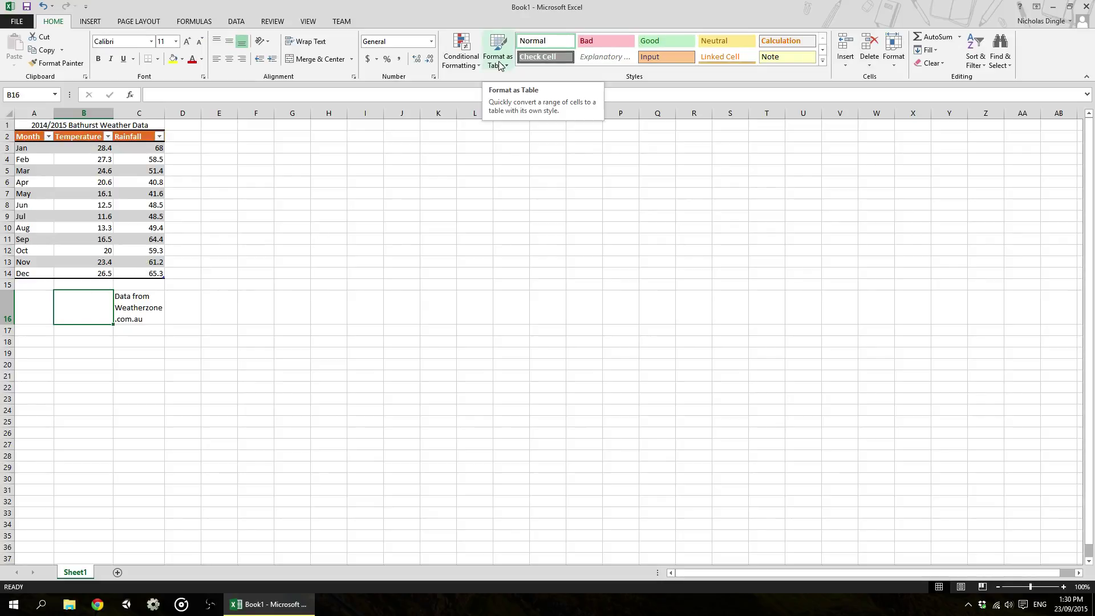
Undo the table formatting, then set the title to 26 pt with wrapped text.
left_click(42, 7)
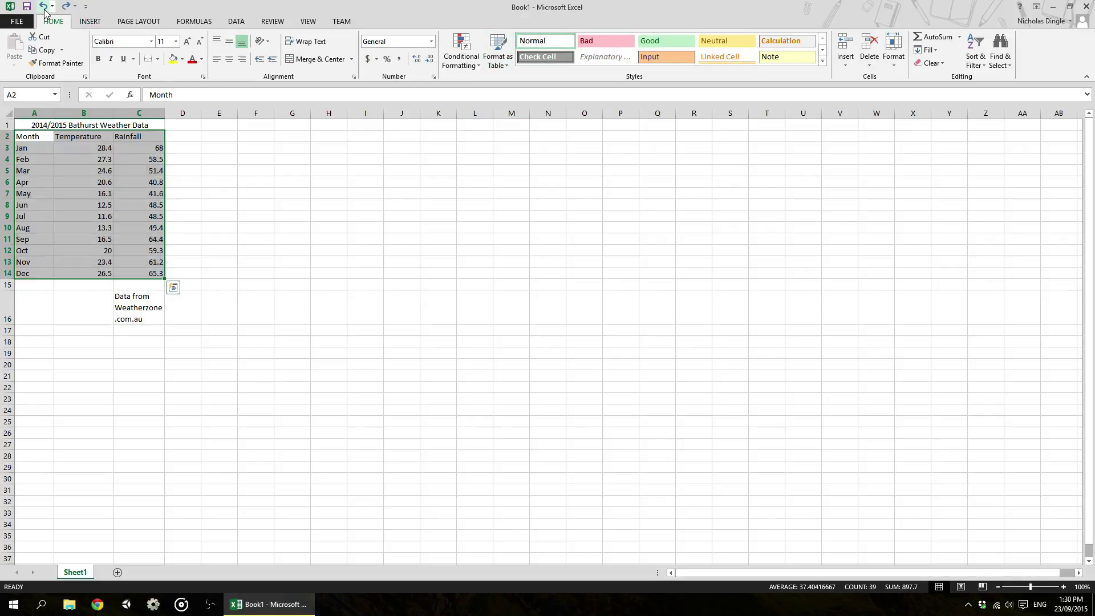
left_click(87, 232)
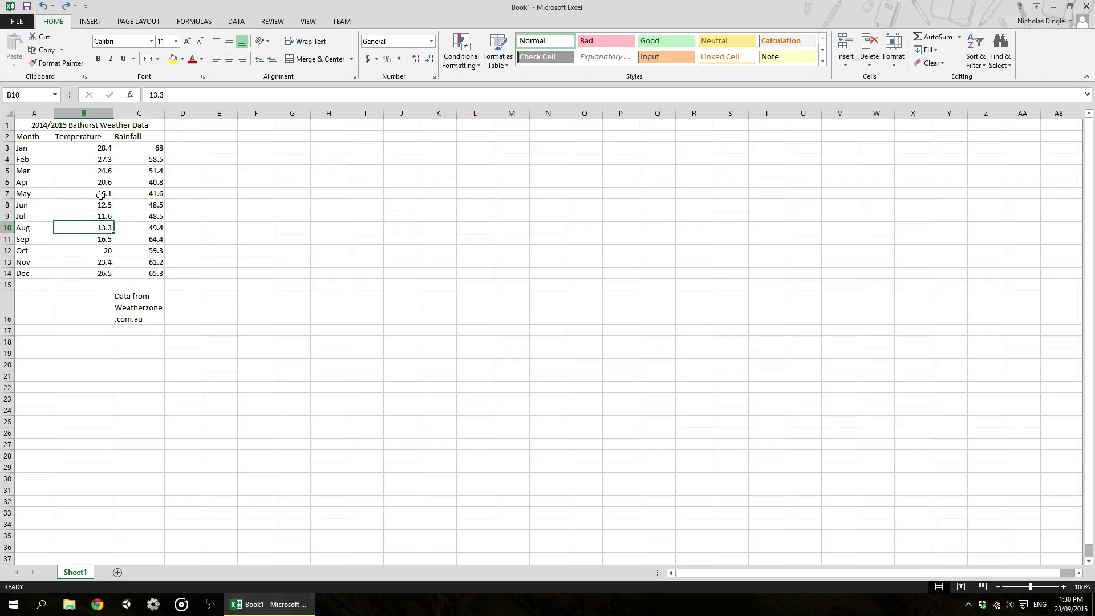
left_click(108, 129)
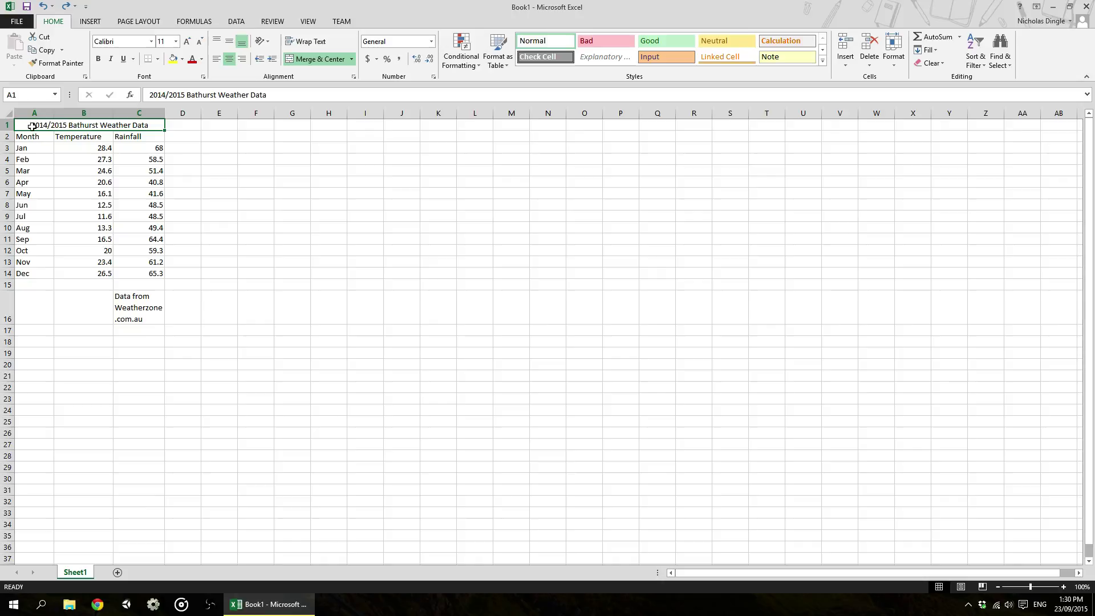
left_click(175, 41)
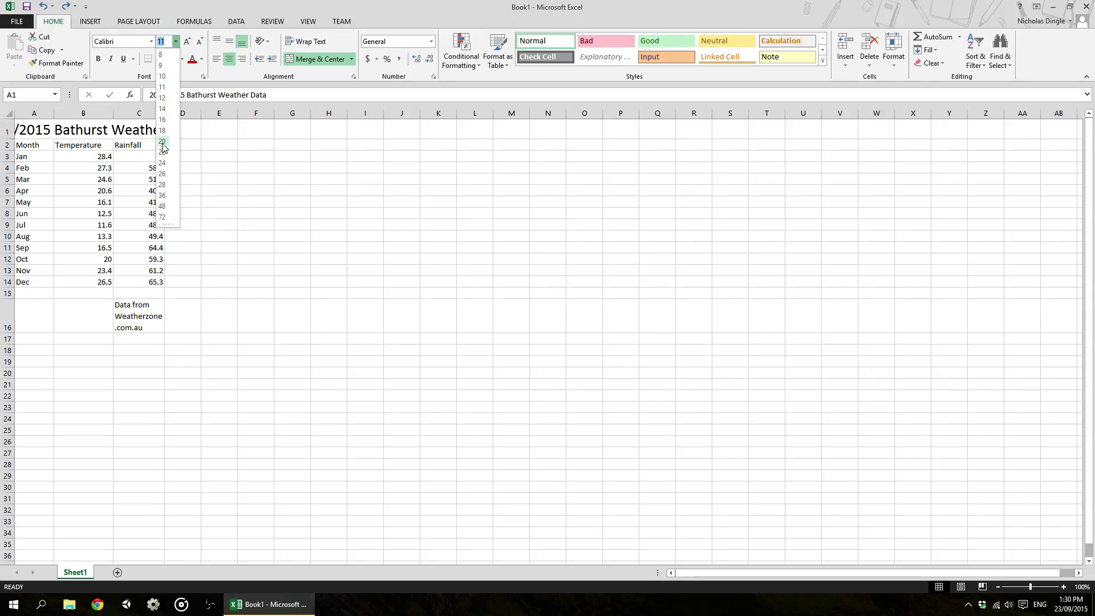
left_click(164, 175)
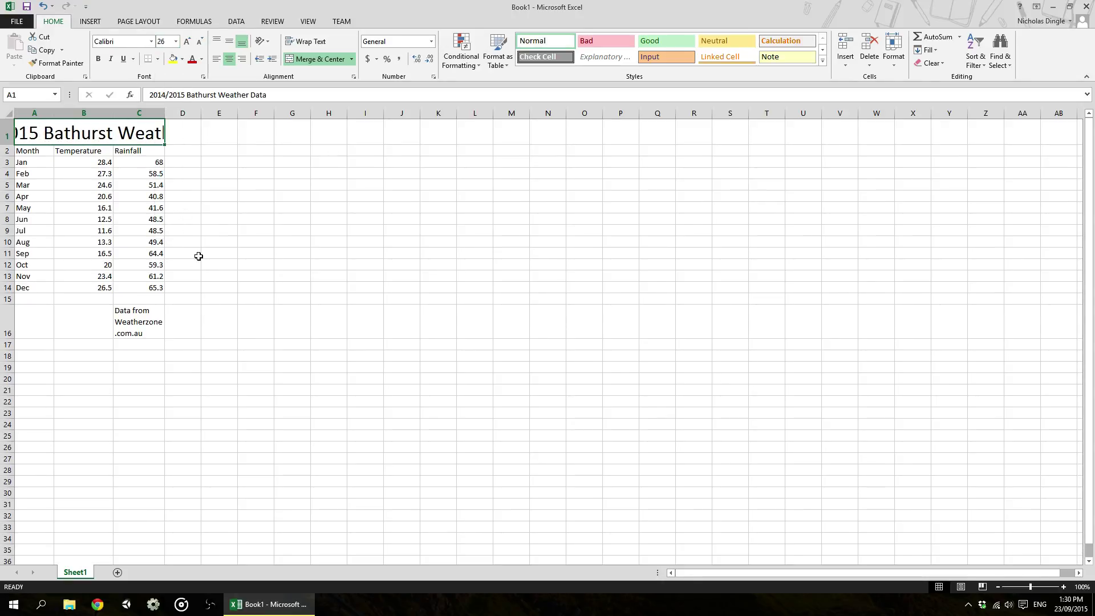
left_click(309, 46)
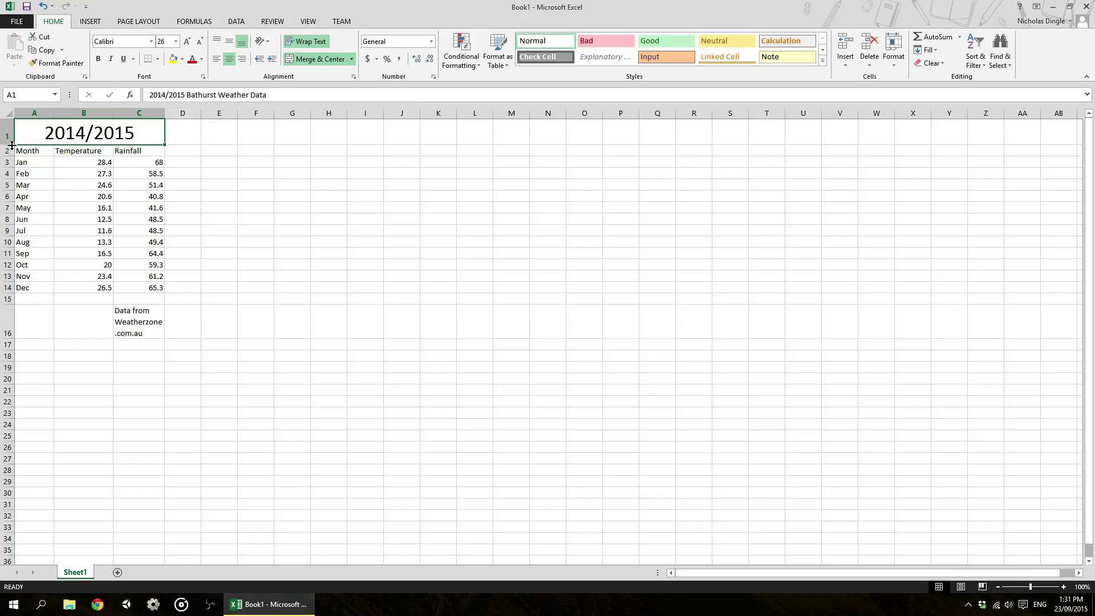
Heighten row 1 and widen column A so the title fits on two lines.
left_click(72, 159)
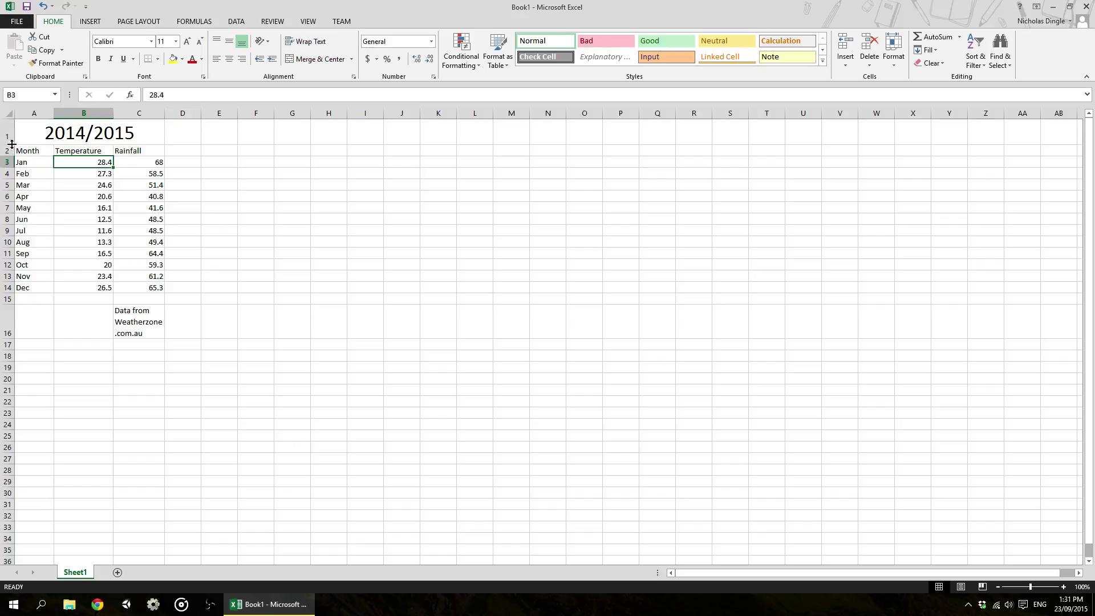
left_click_drag(9, 145, 12, 188)
key("ctrl+z")
left_click_drag(9, 146, 11, 196)
left_click(150, 187)
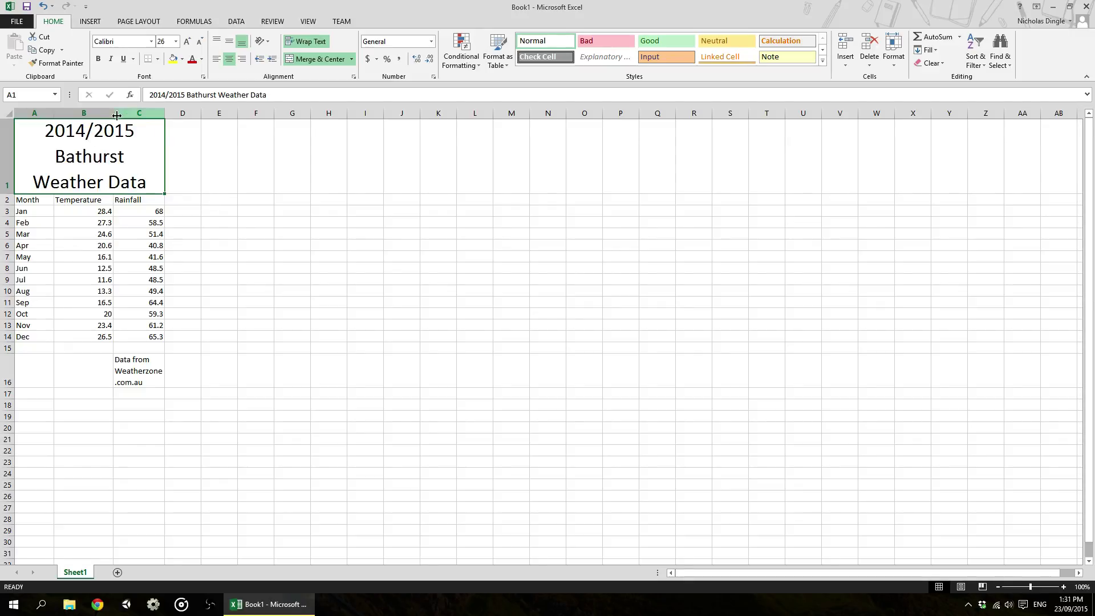
left_click_drag(55, 113, 86, 113)
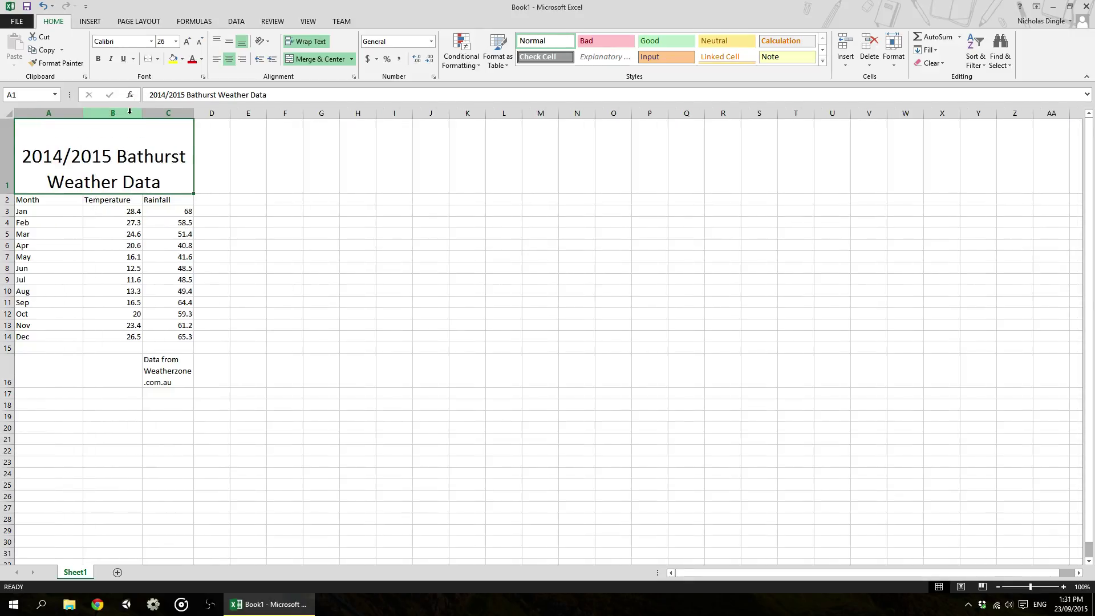
left_click(8, 189)
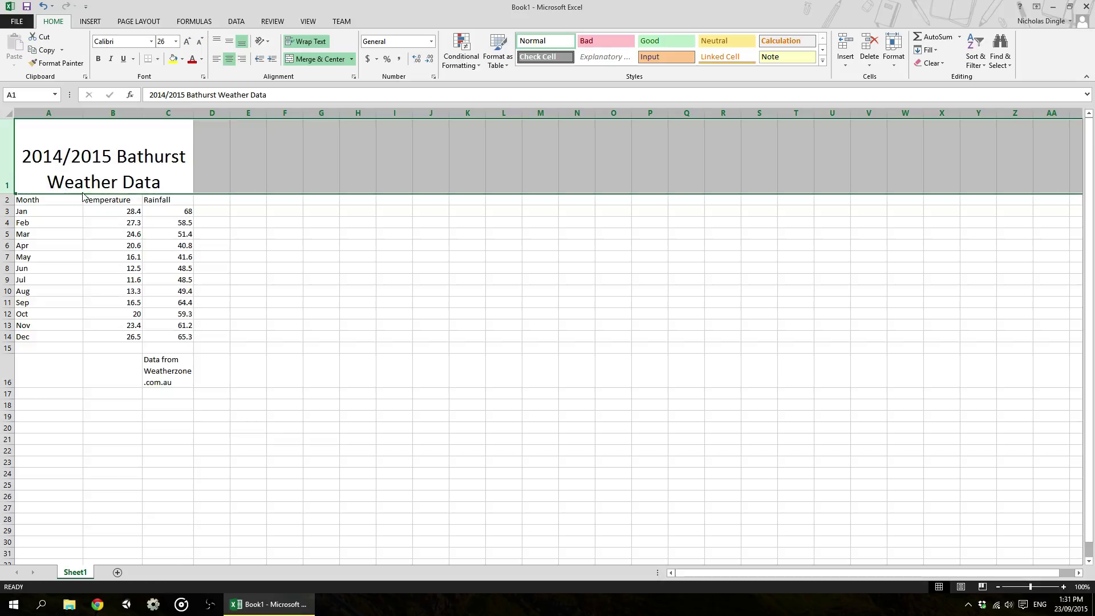
key("Down")
key("Down")
left_click_drag(16, 192, 16, 169)
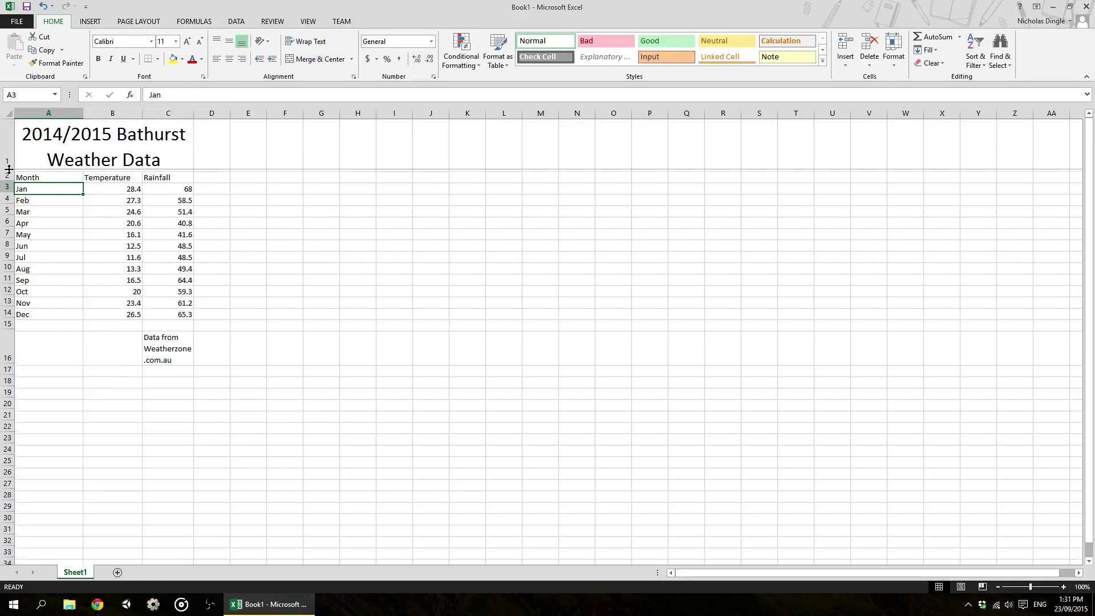
left_click(136, 153)
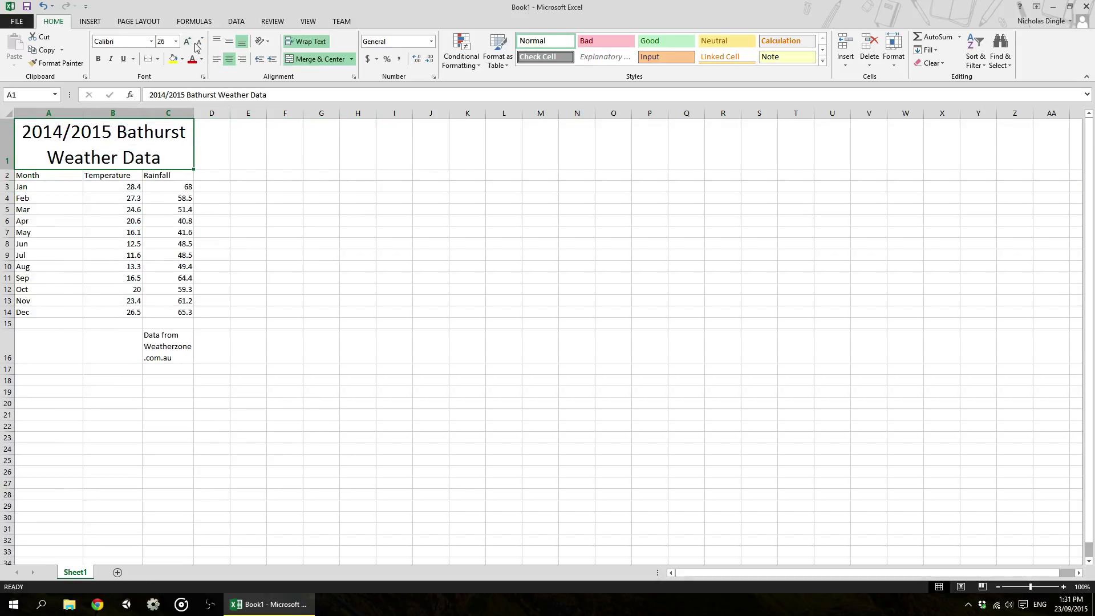
left_click(151, 43)
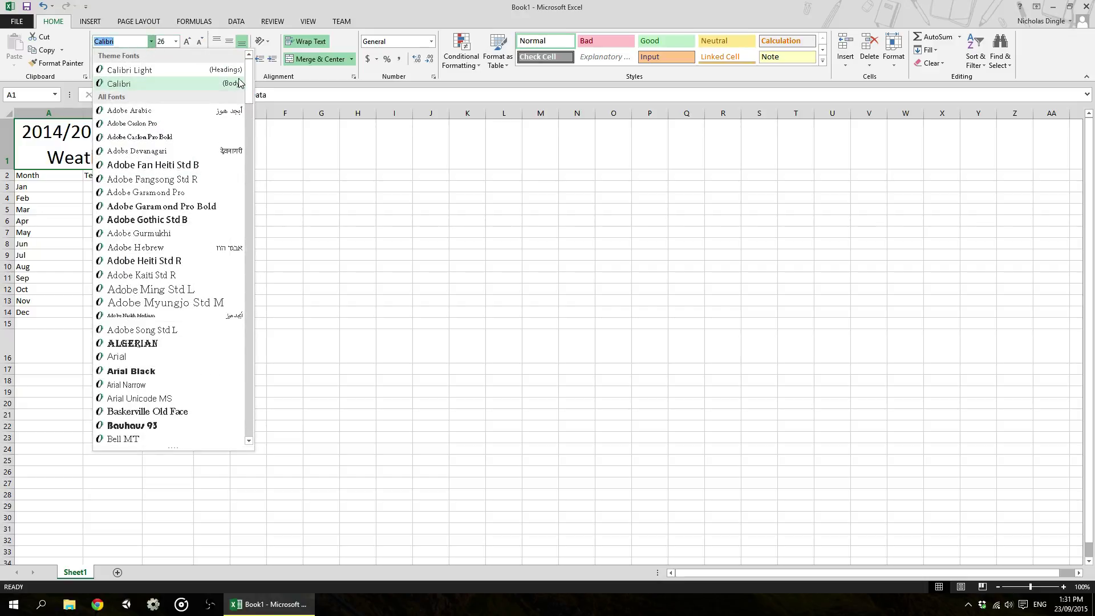
Set the title font to Impact and make the A2:C2 headers bold 14 pt.
left_click_drag(249, 85, 255, 199)
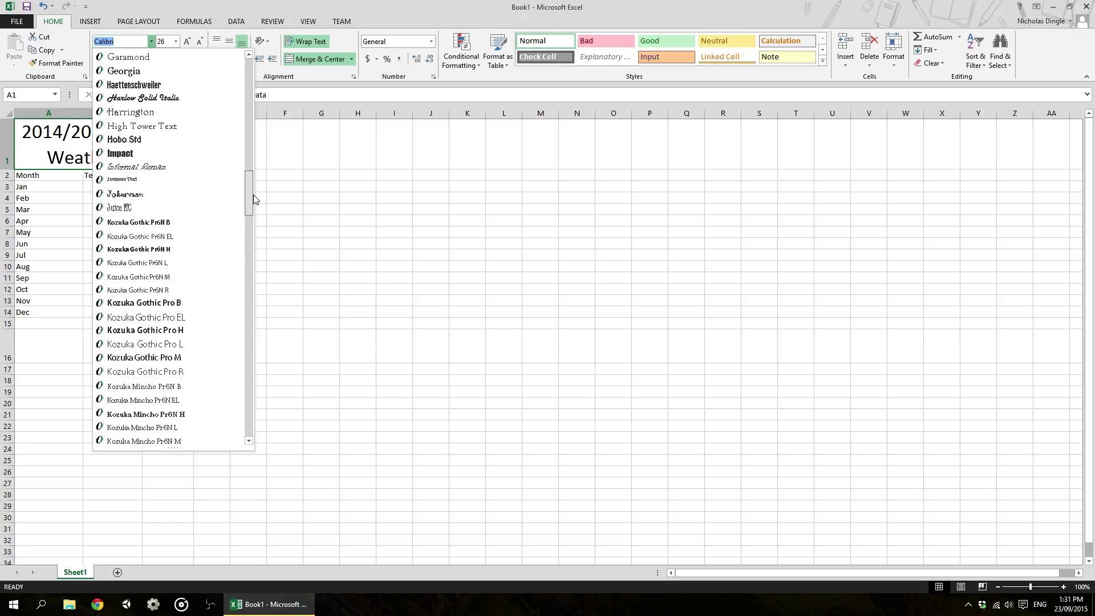
left_click(120, 153)
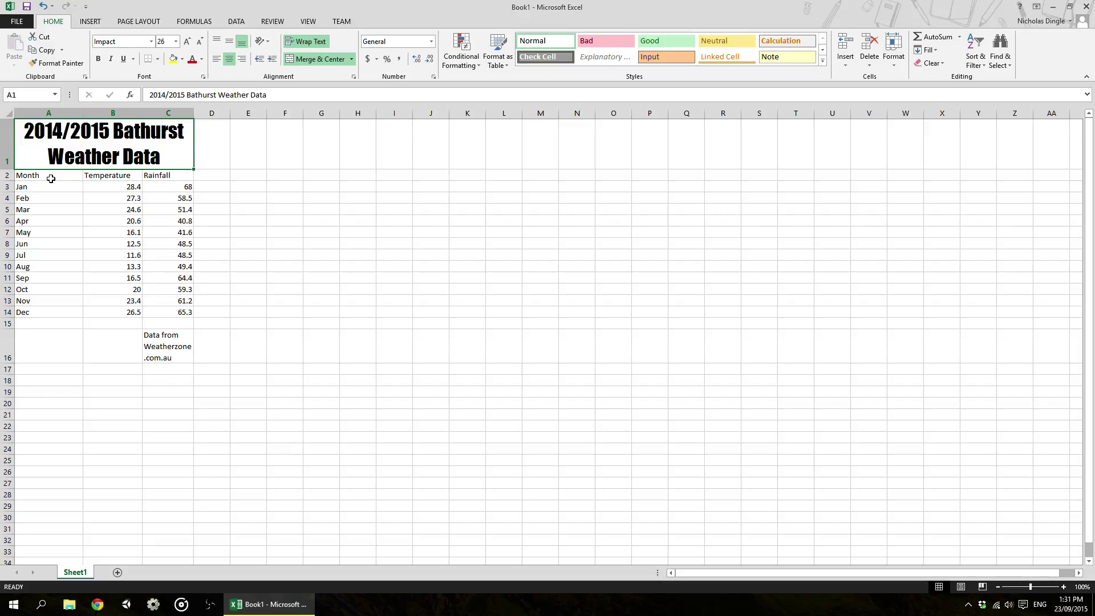
left_click_drag(51, 179, 160, 174)
left_click(98, 58)
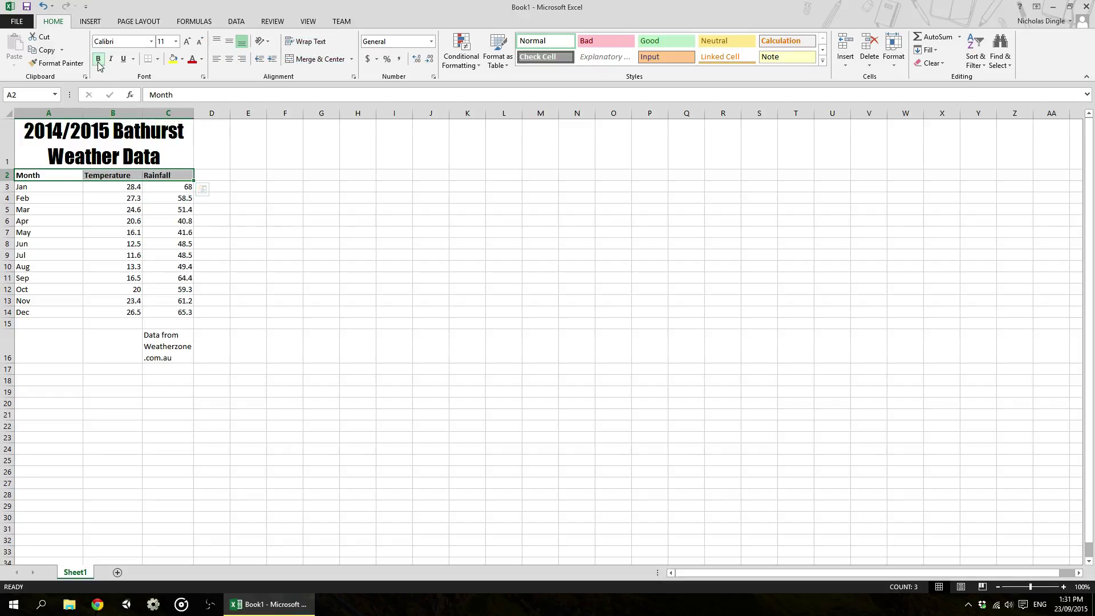
left_click(176, 41)
left_click(187, 42)
left_click(189, 43)
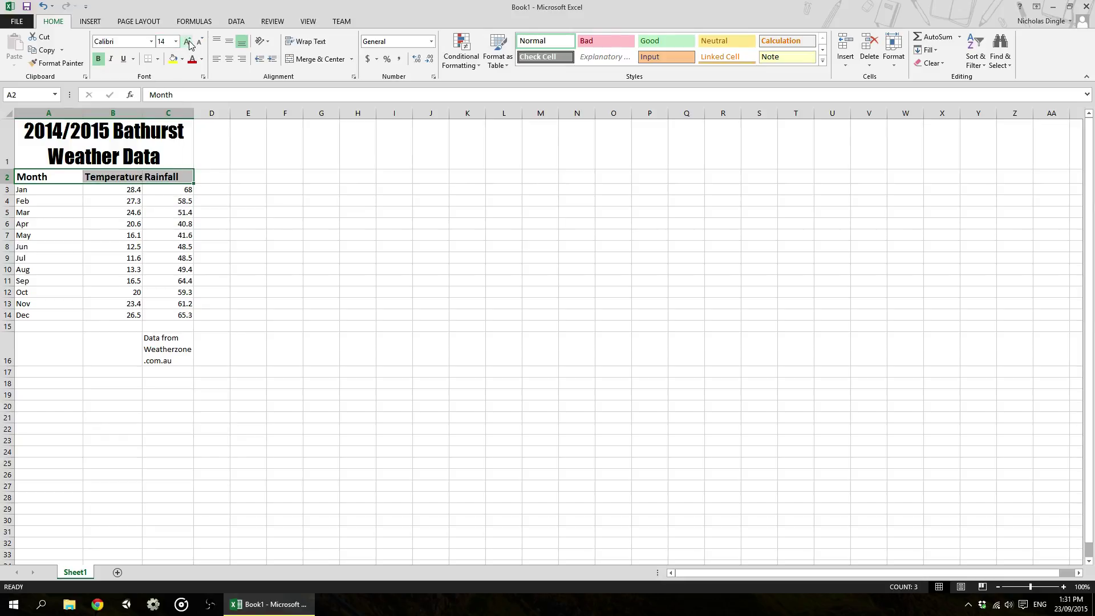
Fit columns A and B to their contents, then widen column A for a two-line title.
left_click(160, 212)
double_click(142, 113)
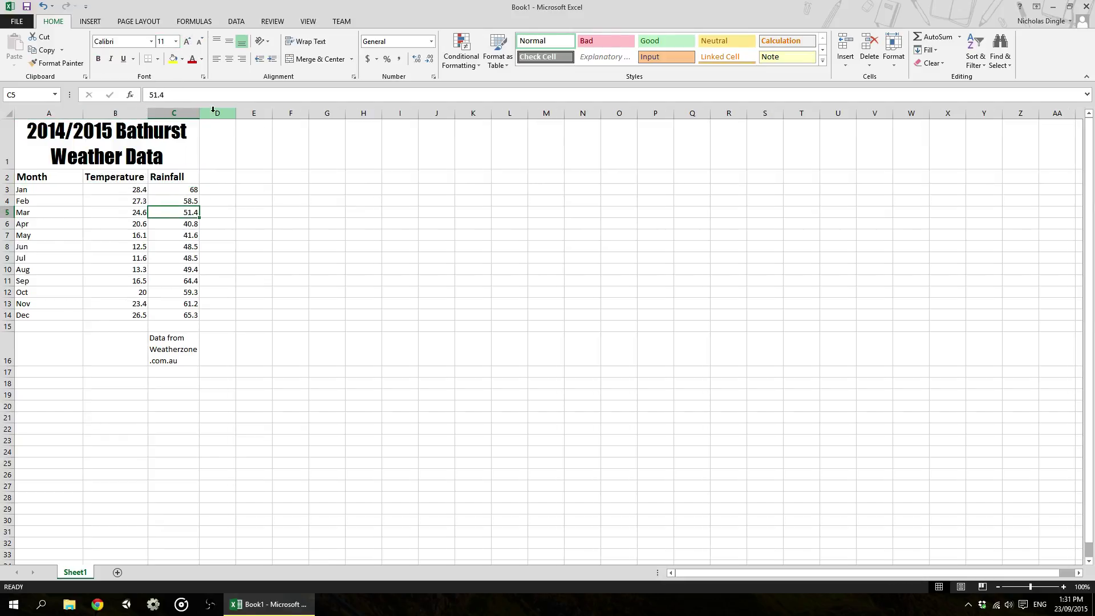
double_click(82, 114)
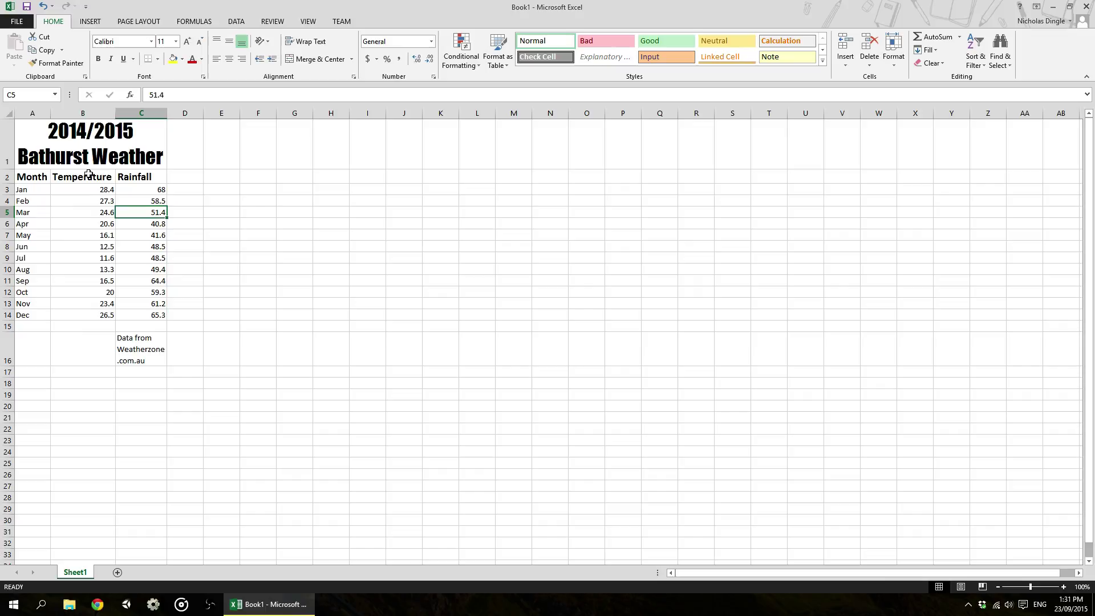
left_click_drag(55, 109, 197, 113)
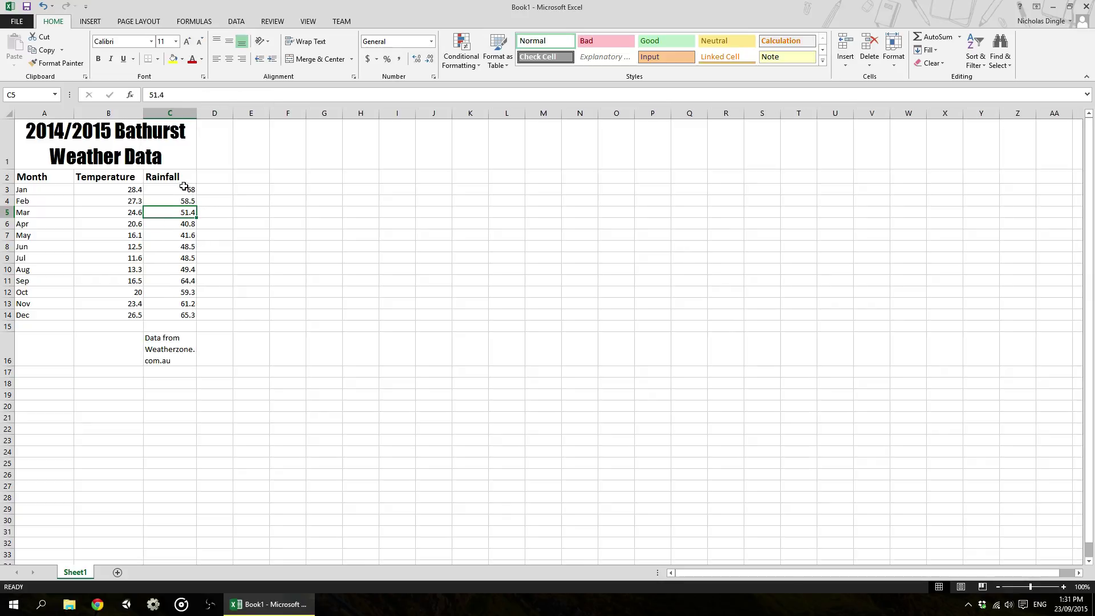
left_click_drag(56, 192, 175, 313)
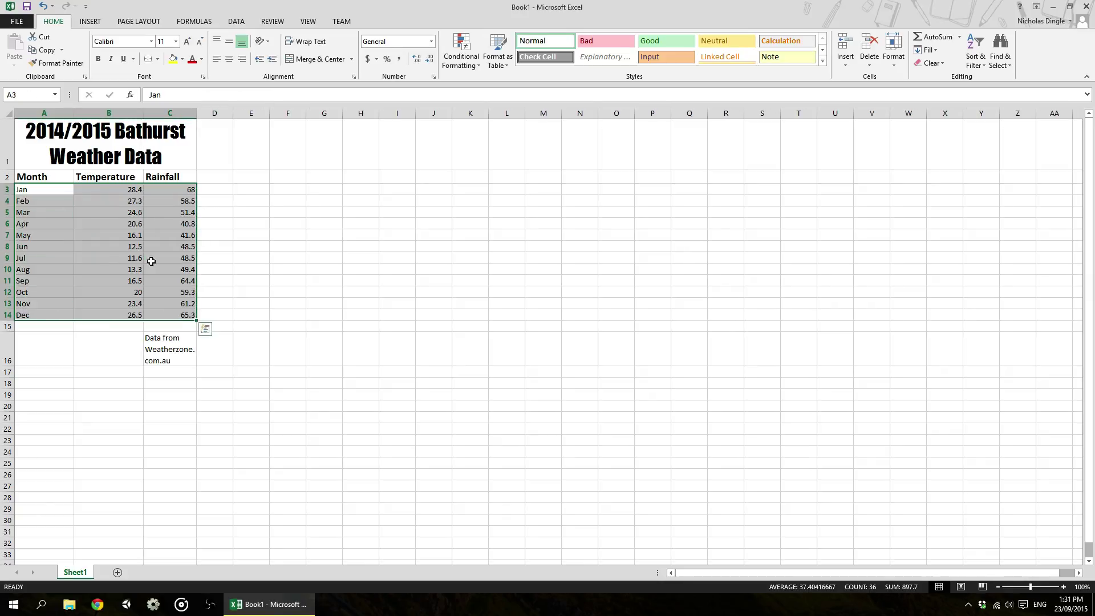
Fill the title cell A1 with grey.
left_click(105, 212)
left_click(87, 157)
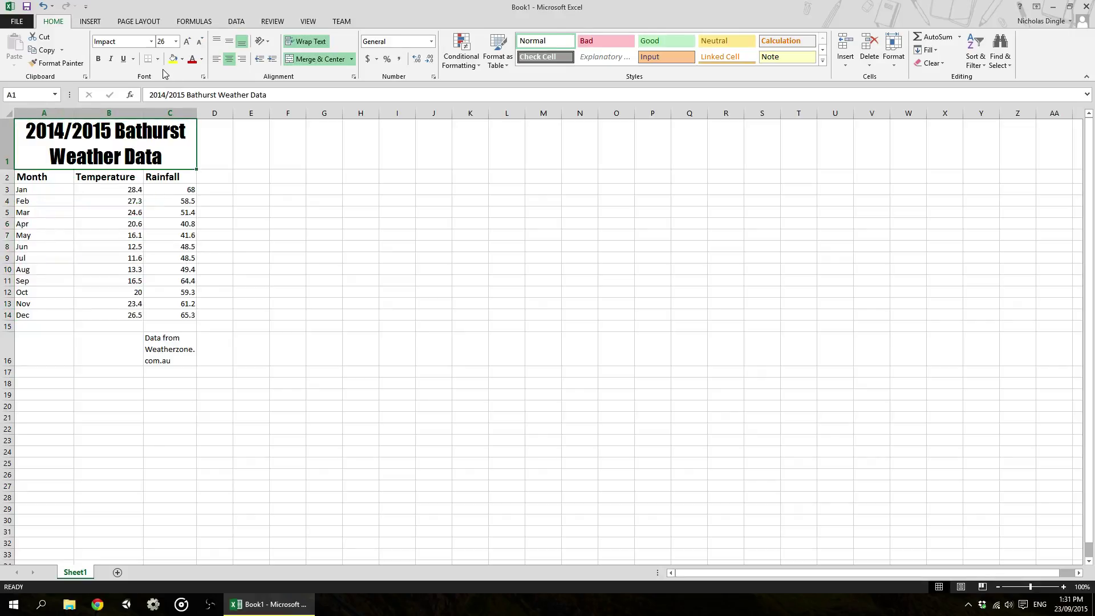
left_click(182, 59)
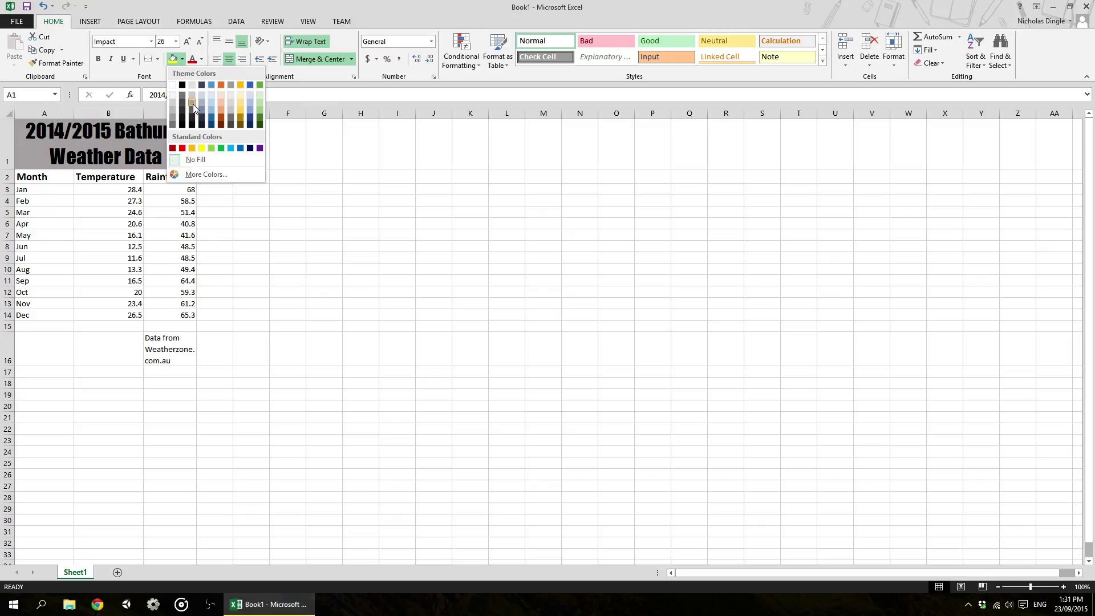
left_click(193, 104)
left_click(103, 232)
Give the Month, Temperature and Rainfall header row a lighter grey fill.
left_click_drag(62, 182, 194, 182)
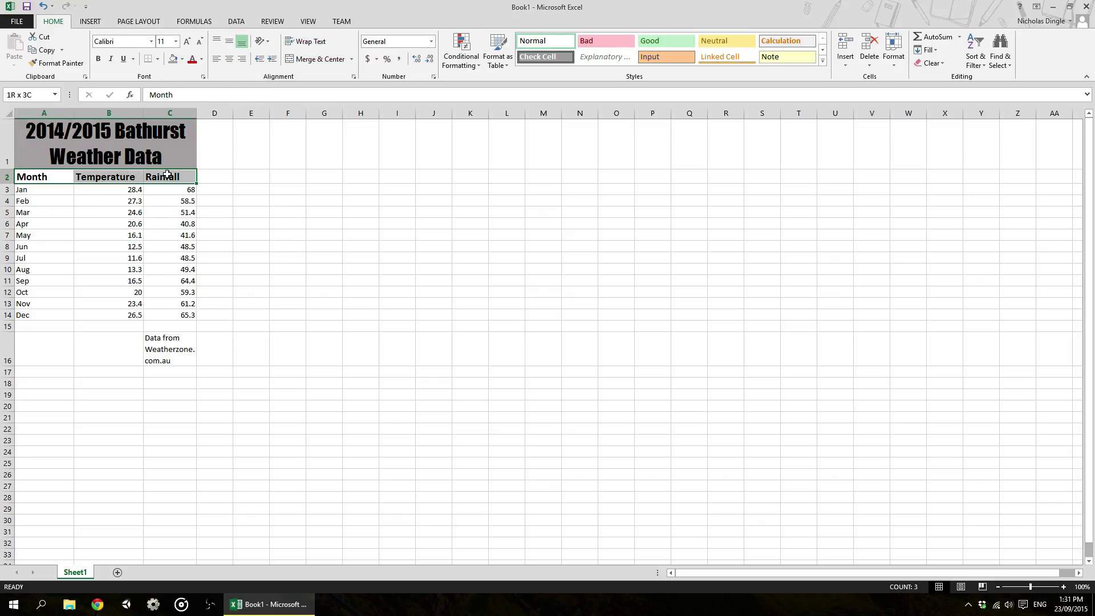
left_click(182, 58)
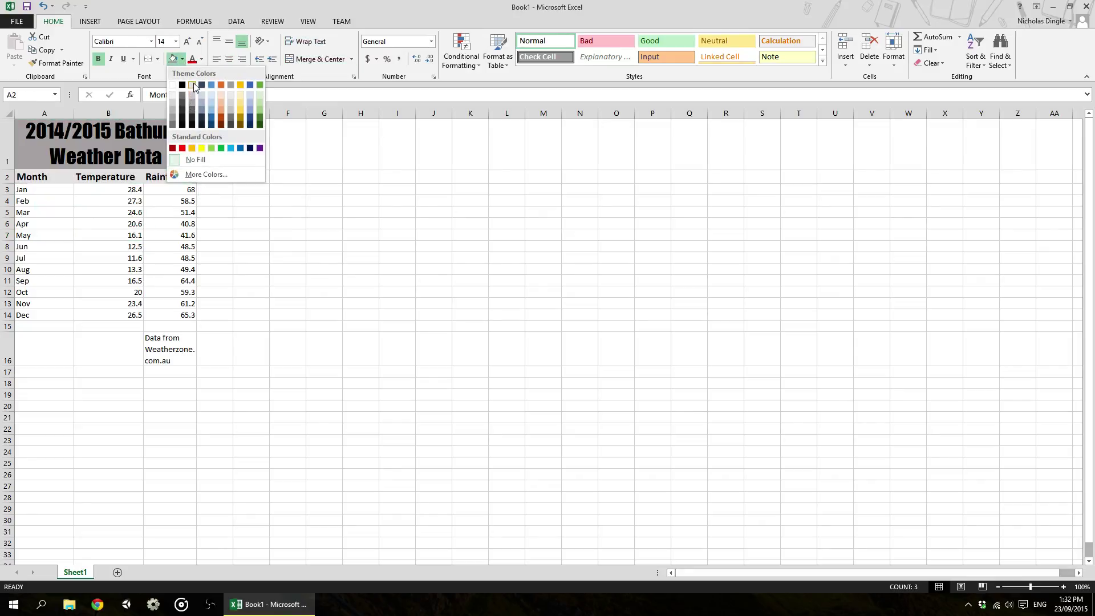
left_click(172, 104)
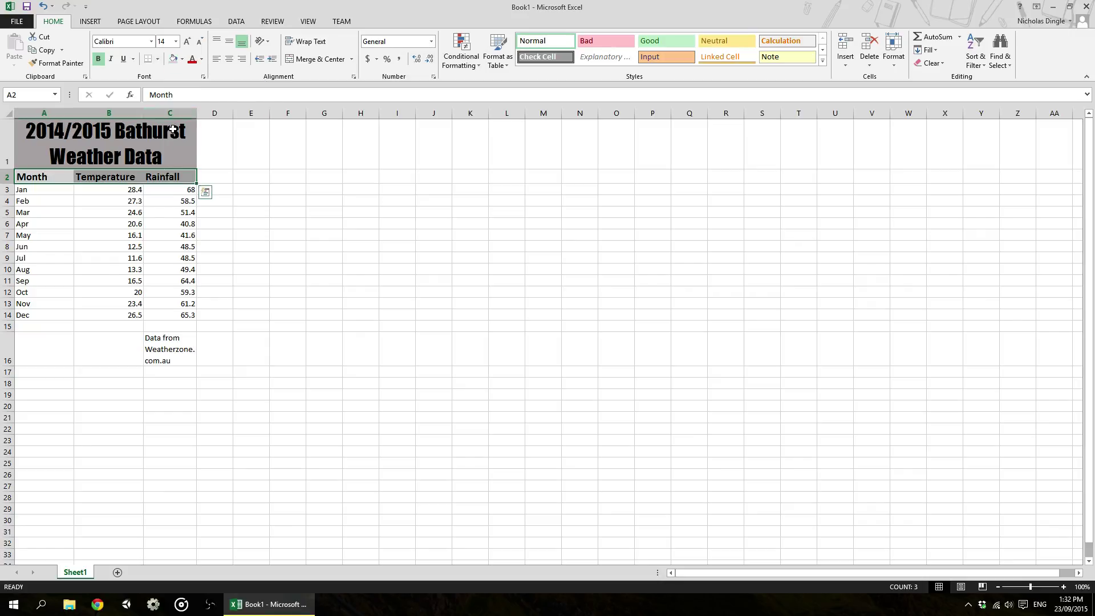
left_click(140, 269)
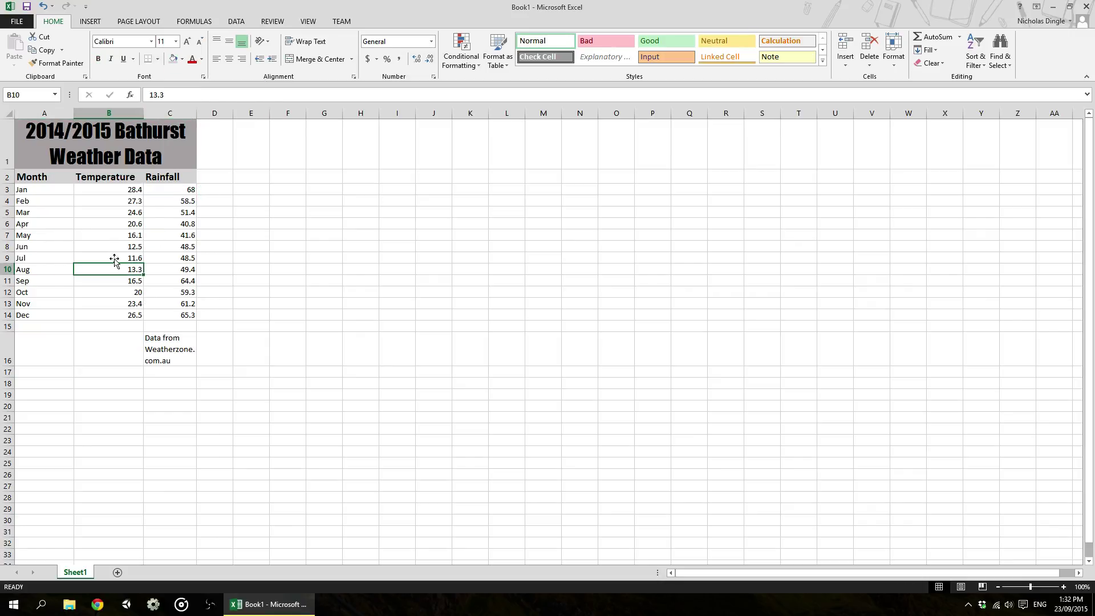
Increase the font size of the A2:C2 header text.
left_click_drag(56, 190, 189, 292)
left_click(42, 176)
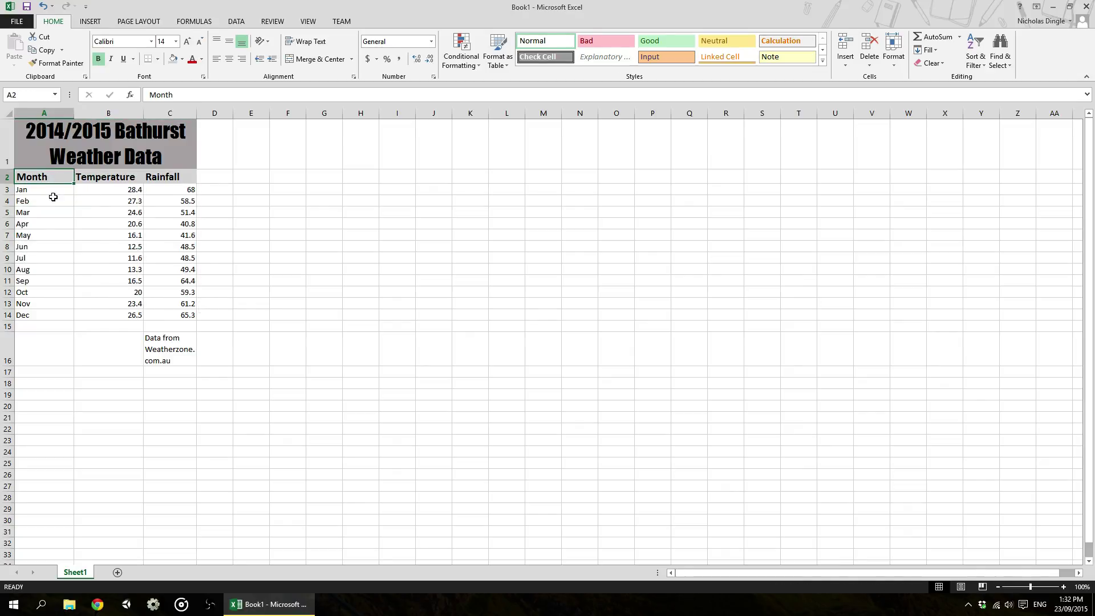
left_click_drag(61, 176, 171, 177)
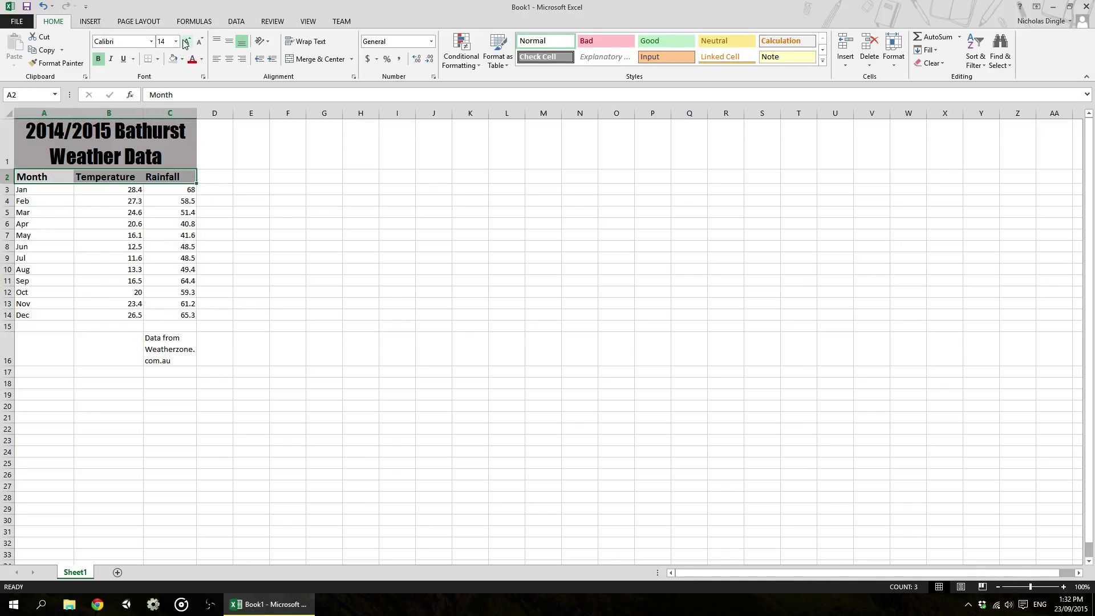
left_click(186, 41)
Enlarge the monthly data in A3:C14 to 14 pt.
left_click(139, 215)
left_click_drag(57, 191, 183, 317)
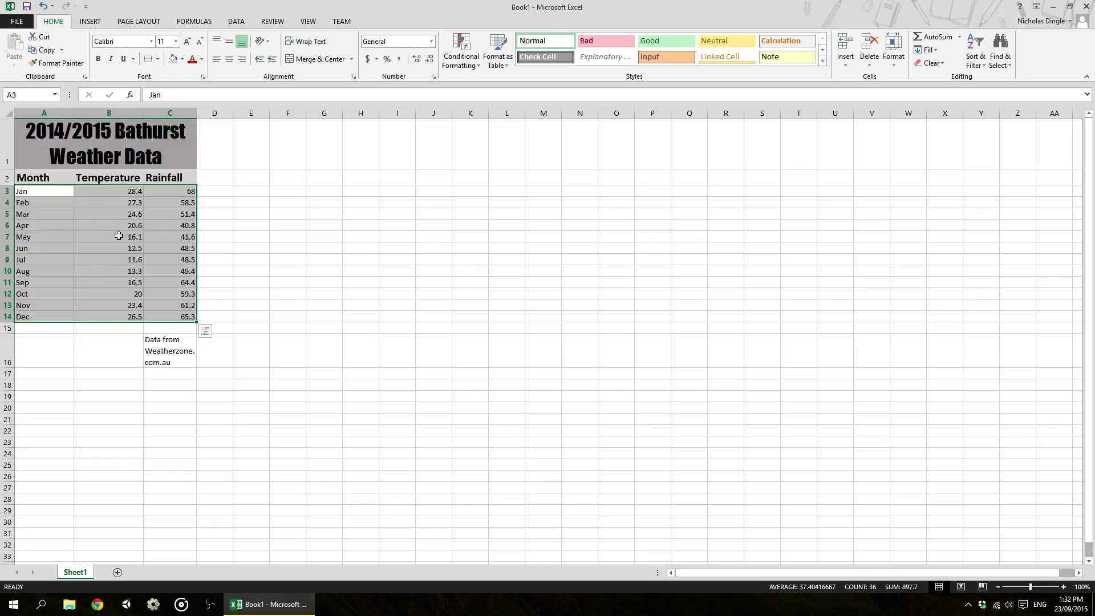
left_click(188, 42)
left_click(189, 43)
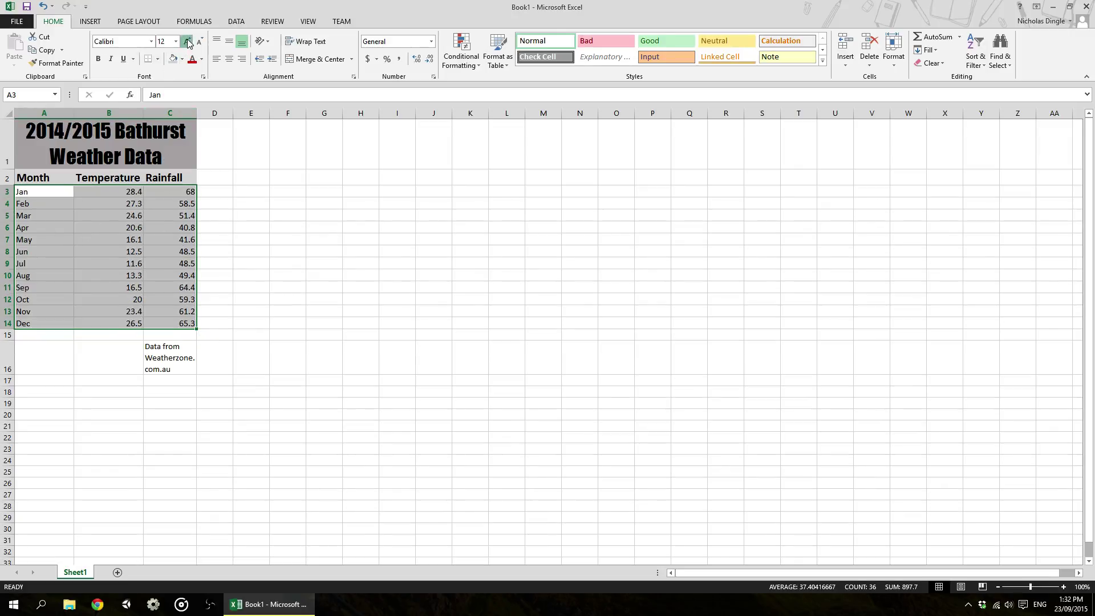
left_click(150, 237)
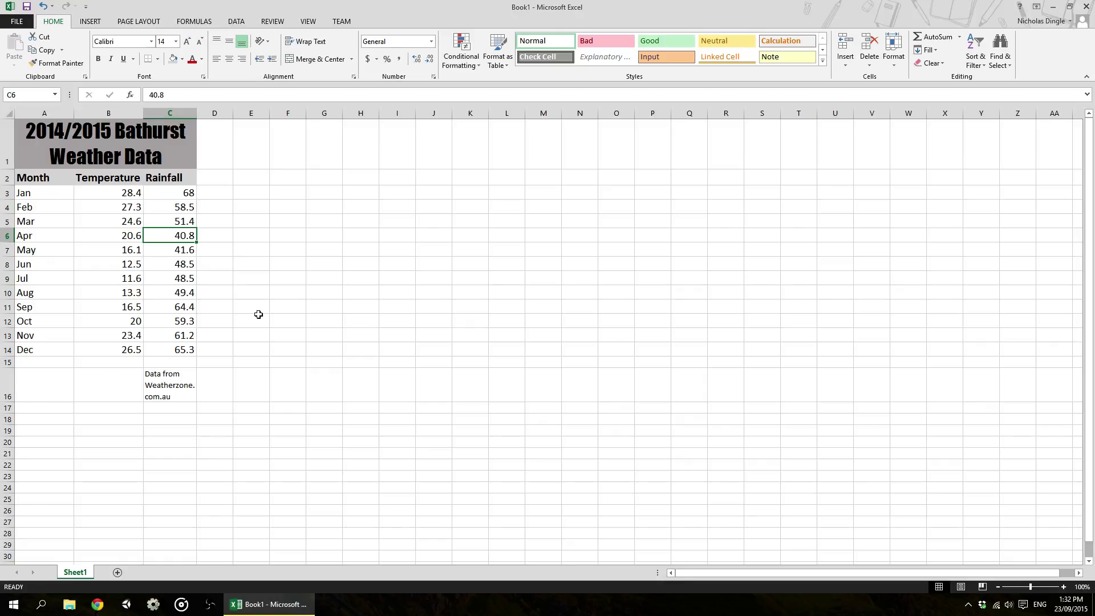
Italicise the Weatherzone.com.au source note in C16.
left_click(180, 379)
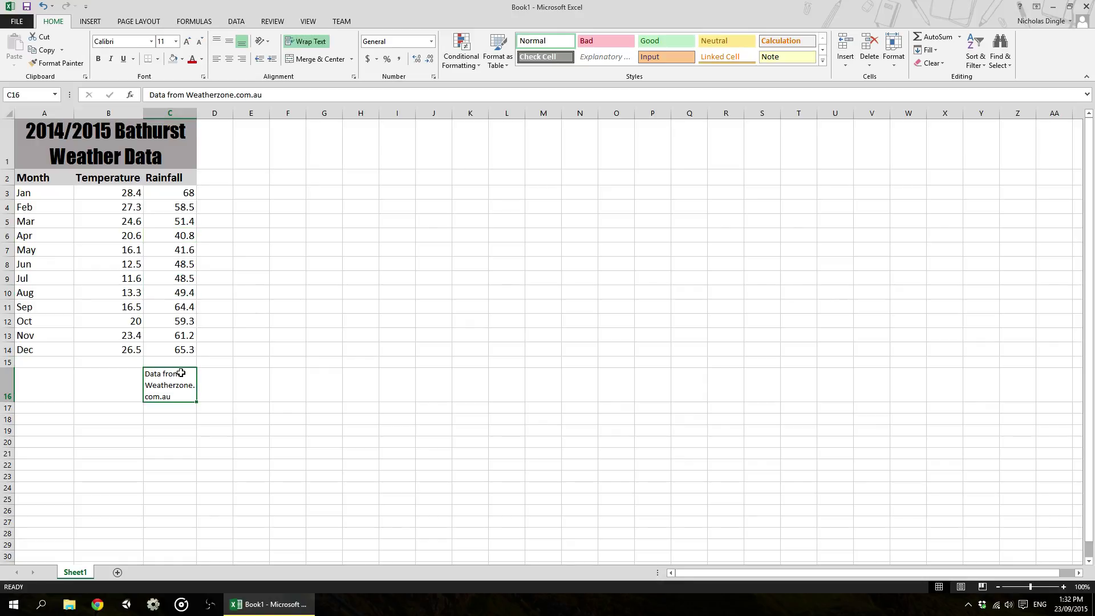
left_click(111, 60)
left_click(81, 335)
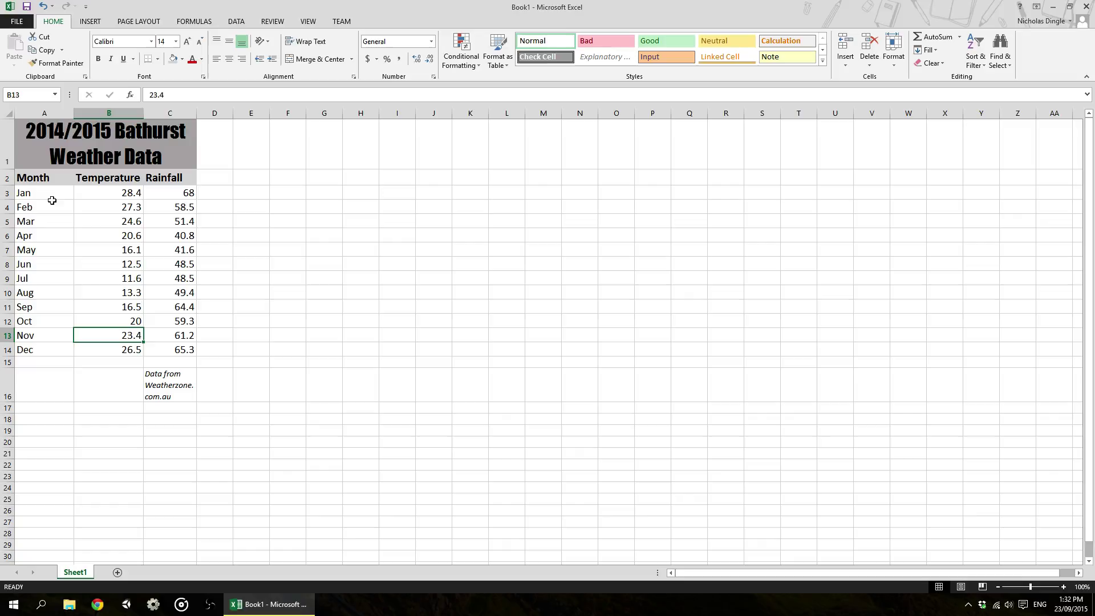
Give the merged A1 weather title white font colour on a black fill.
left_click_drag(46, 177, 171, 178)
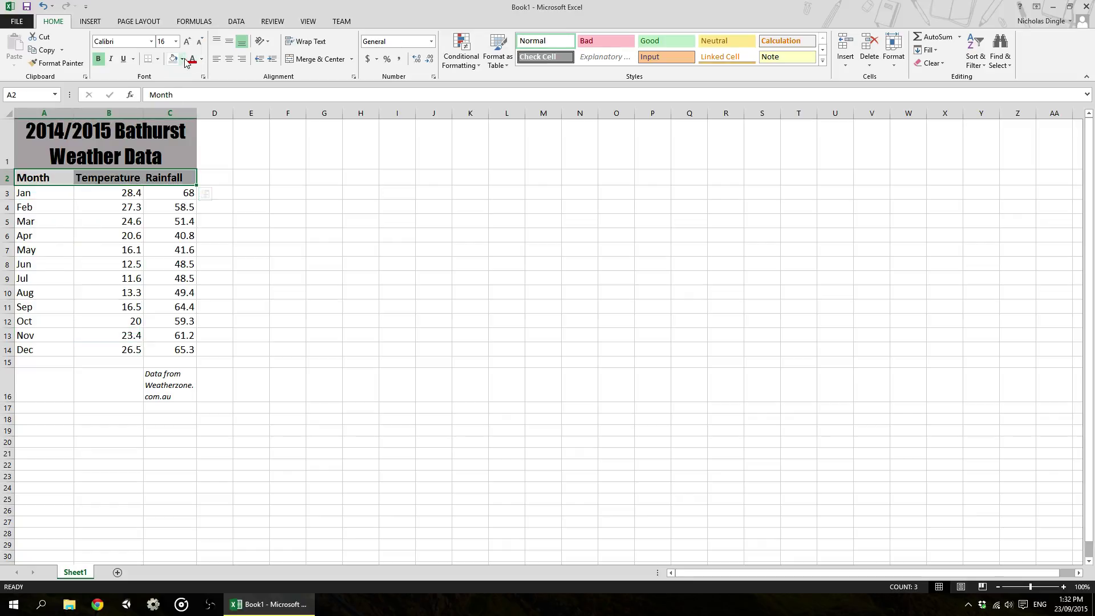
key("Up")
left_click(203, 60)
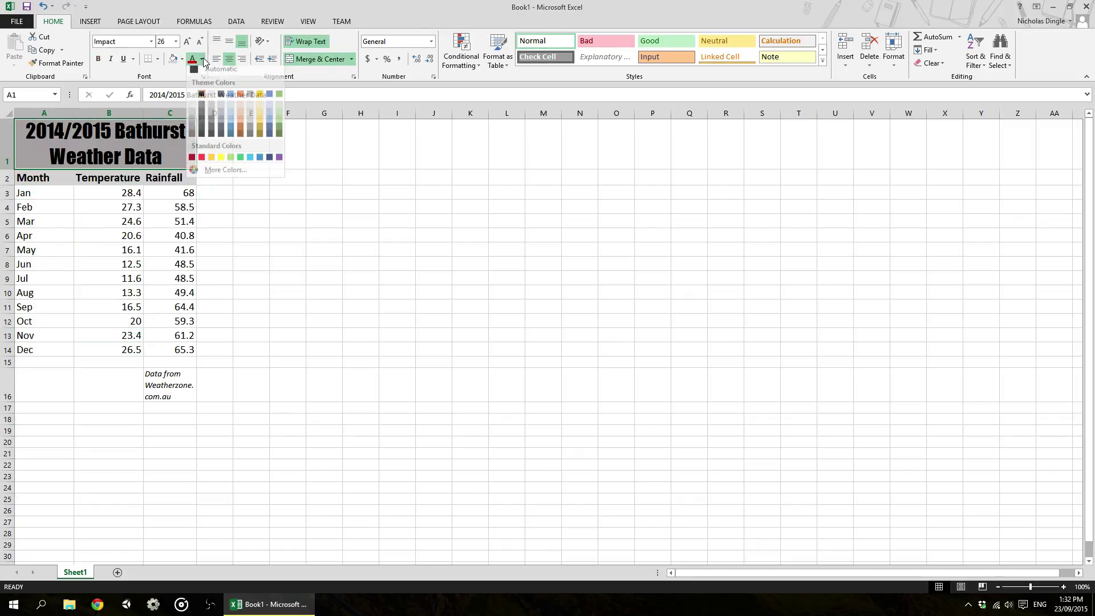
left_click(194, 101)
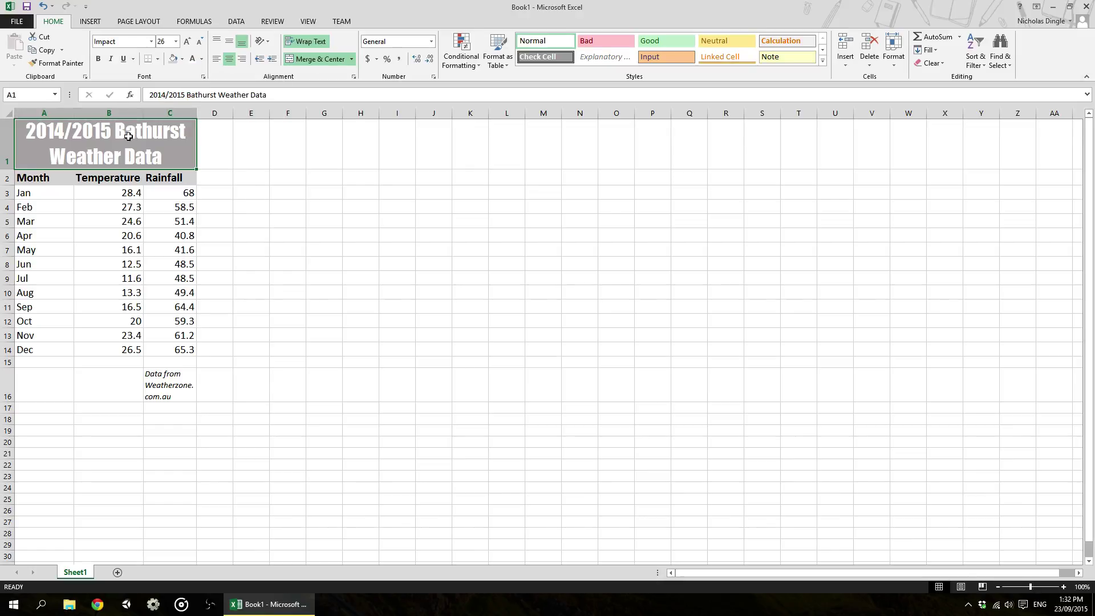
left_click(182, 59)
left_click(182, 85)
left_click(111, 207)
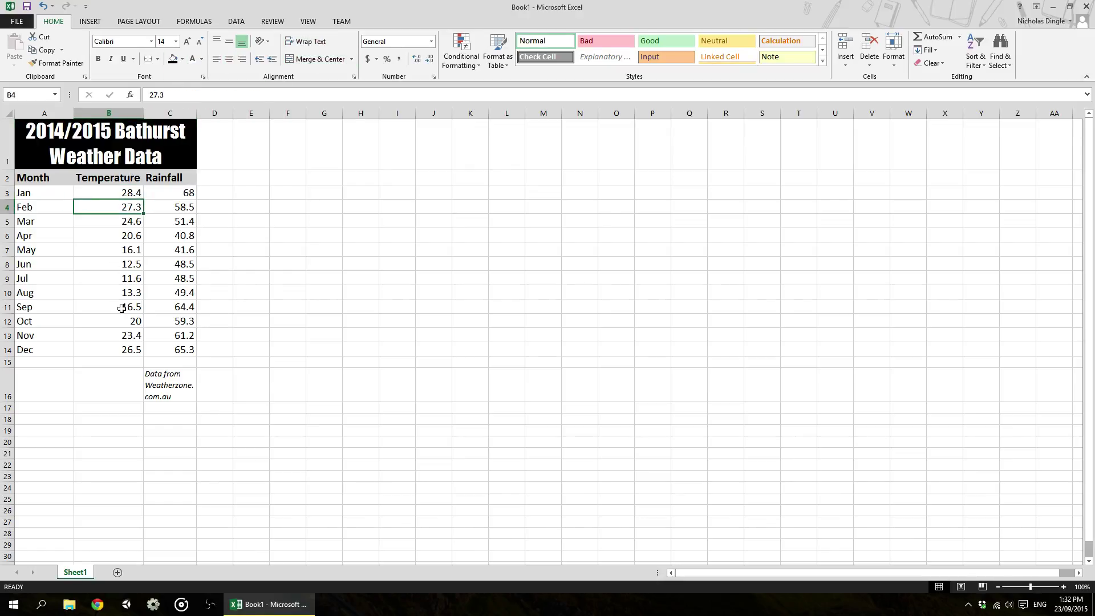
left_click(109, 142)
left_click(203, 77)
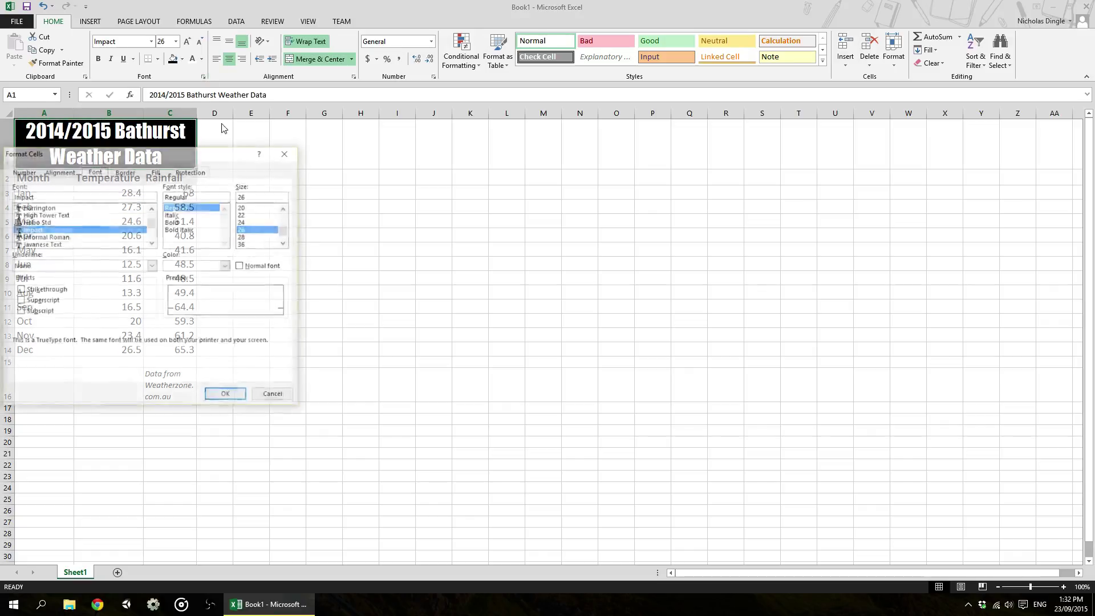
left_click_drag(194, 157, 587, 135)
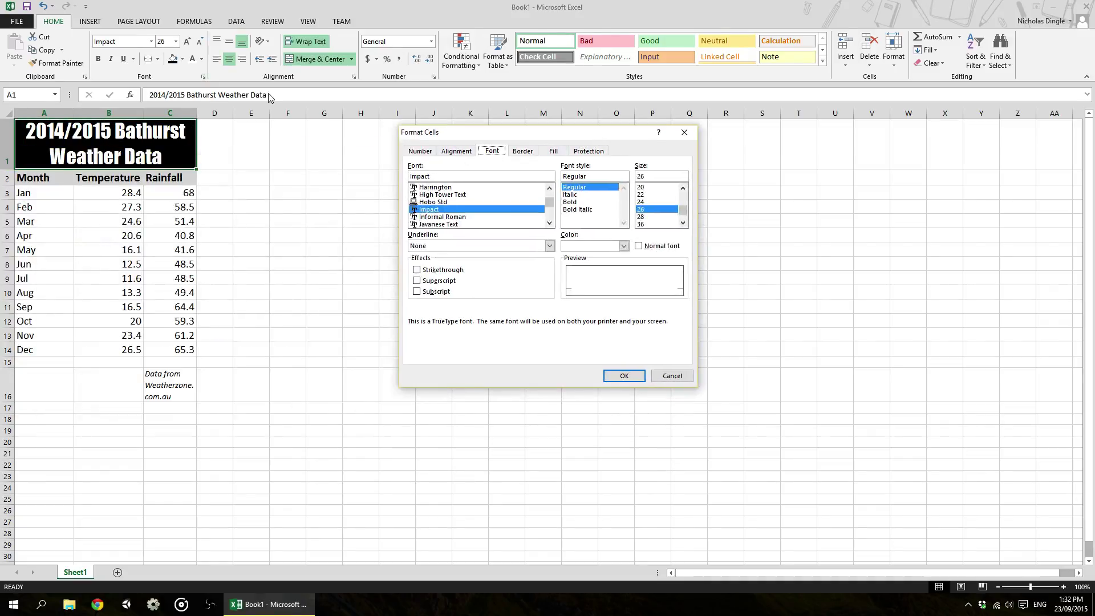
left_click(677, 377)
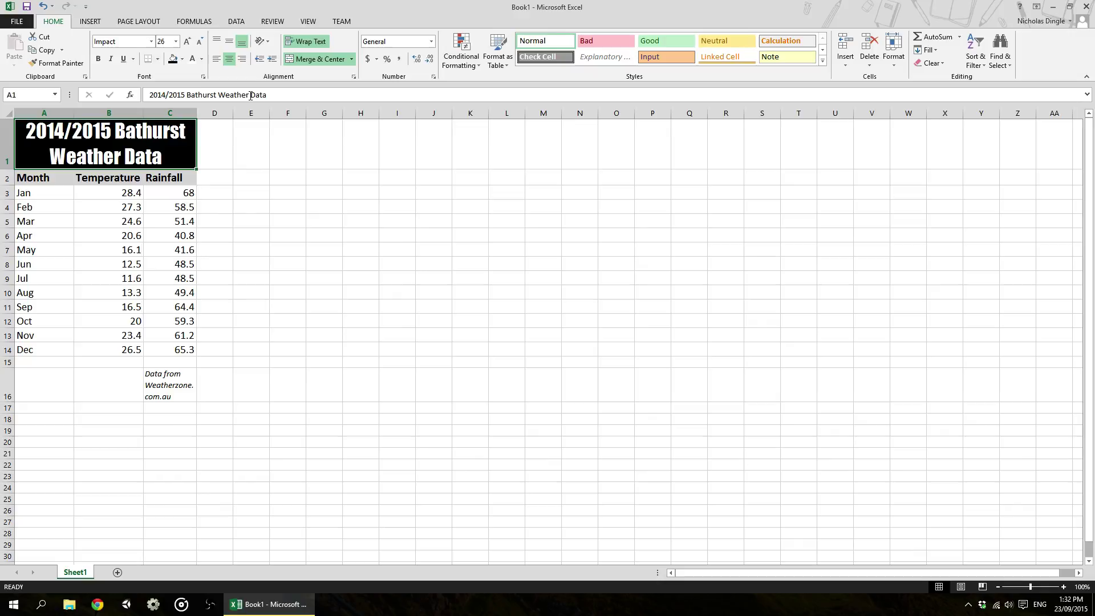
left_click(203, 77)
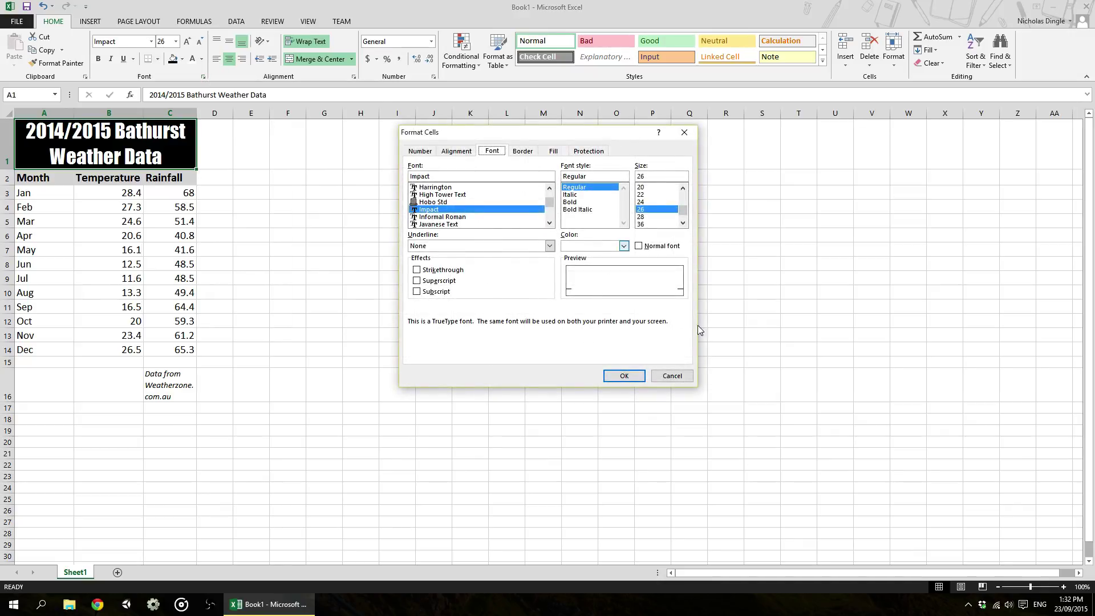
left_click(674, 377)
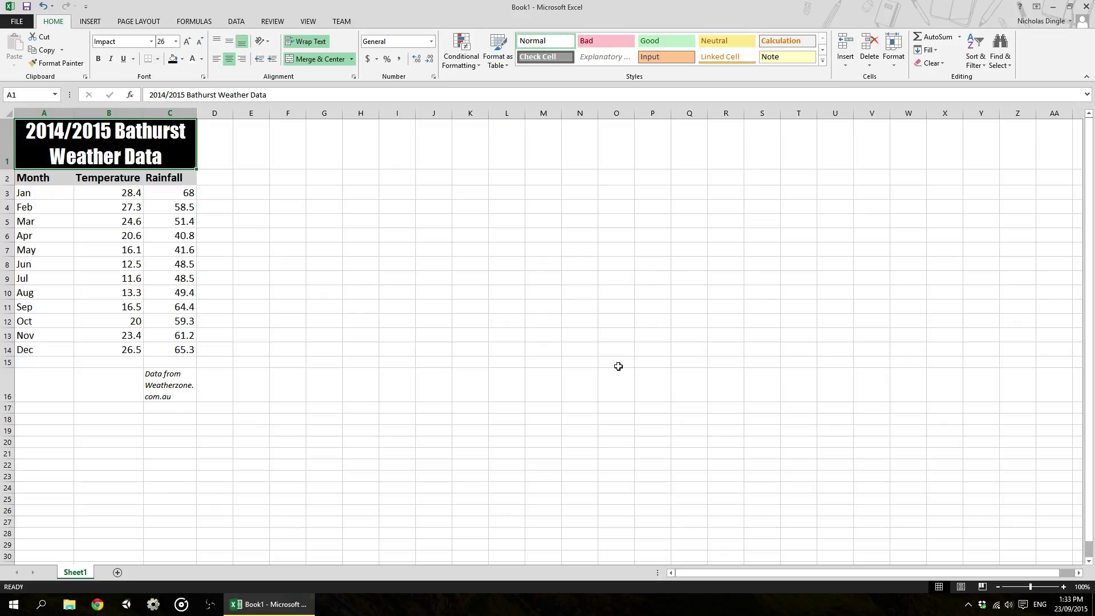
left_click(137, 212)
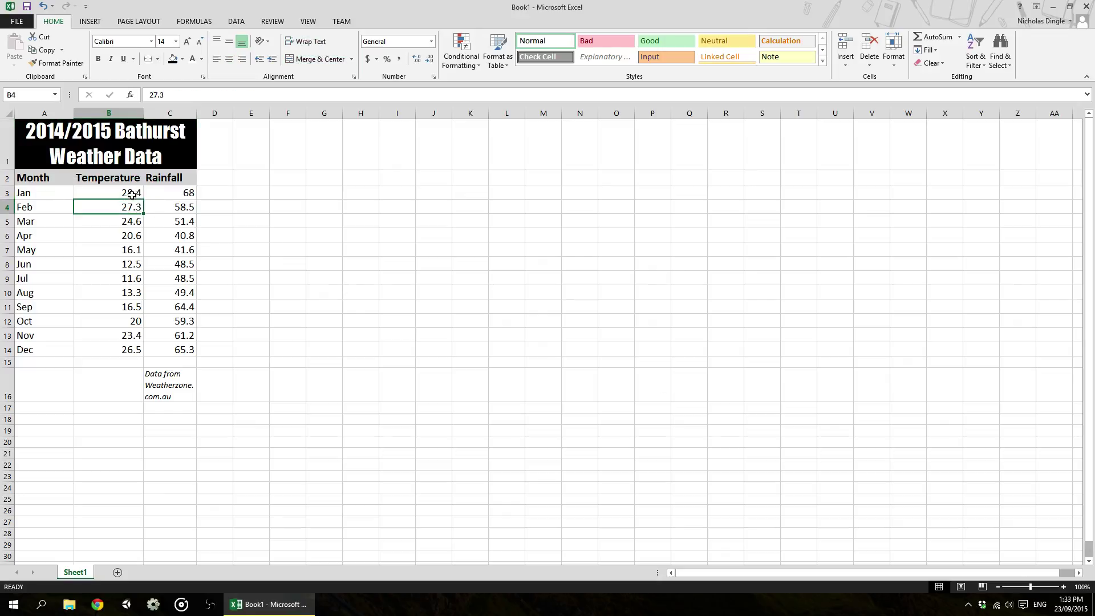
left_click_drag(130, 193, 134, 351)
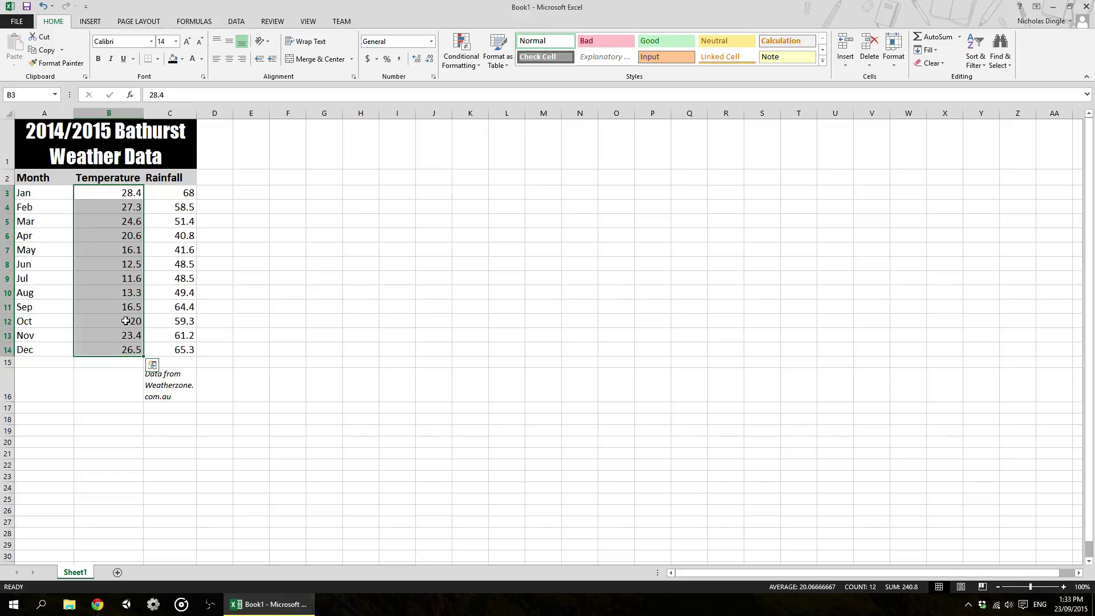
left_click(128, 183)
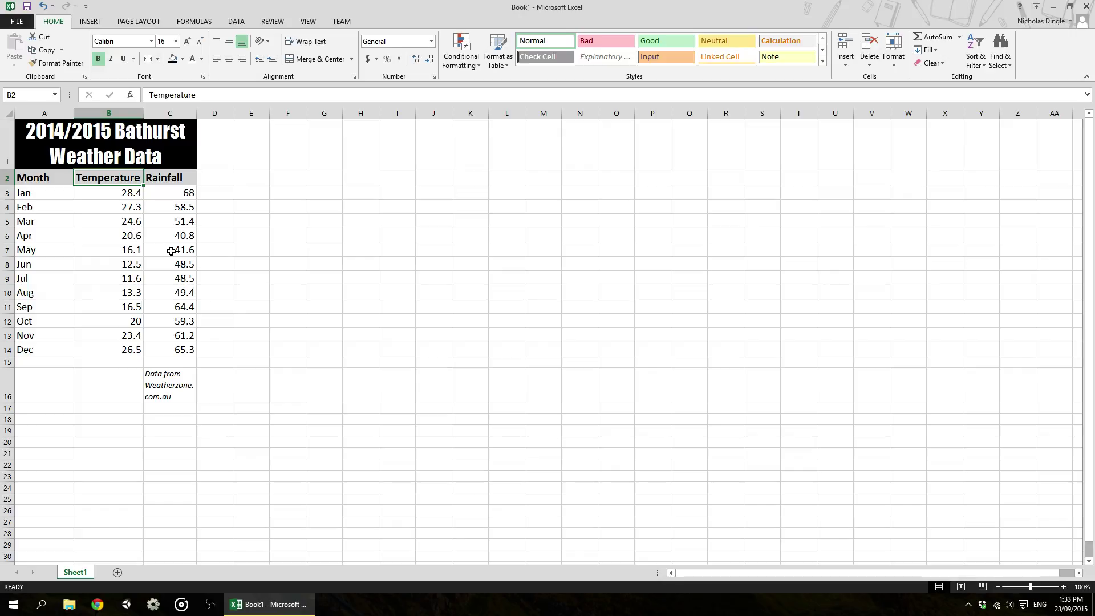
left_click(133, 226)
left_click(131, 235)
left_click_drag(122, 177, 171, 349)
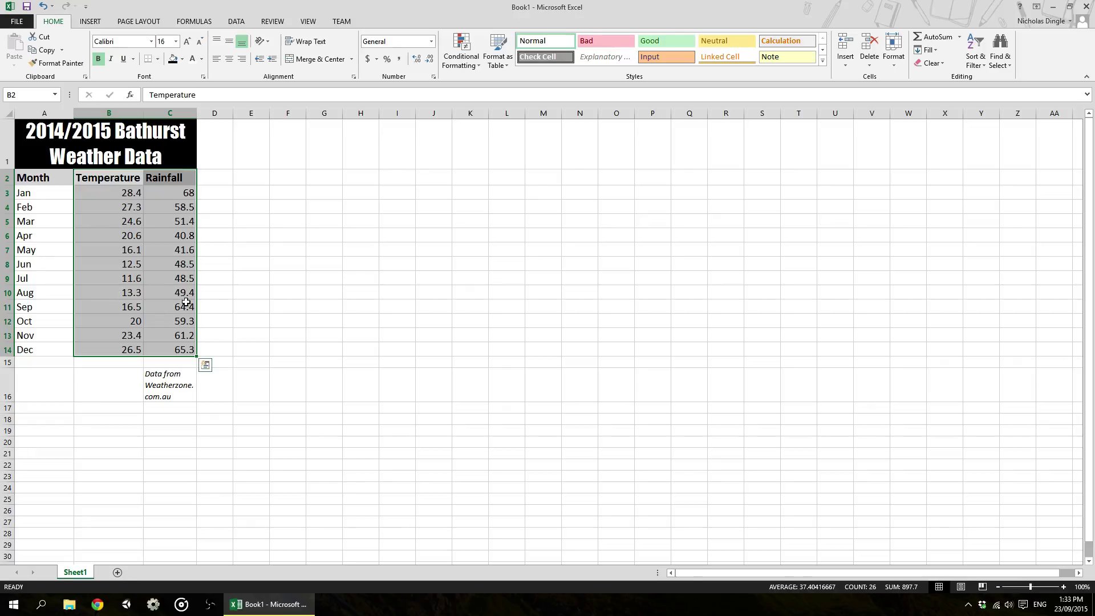
left_click(230, 60)
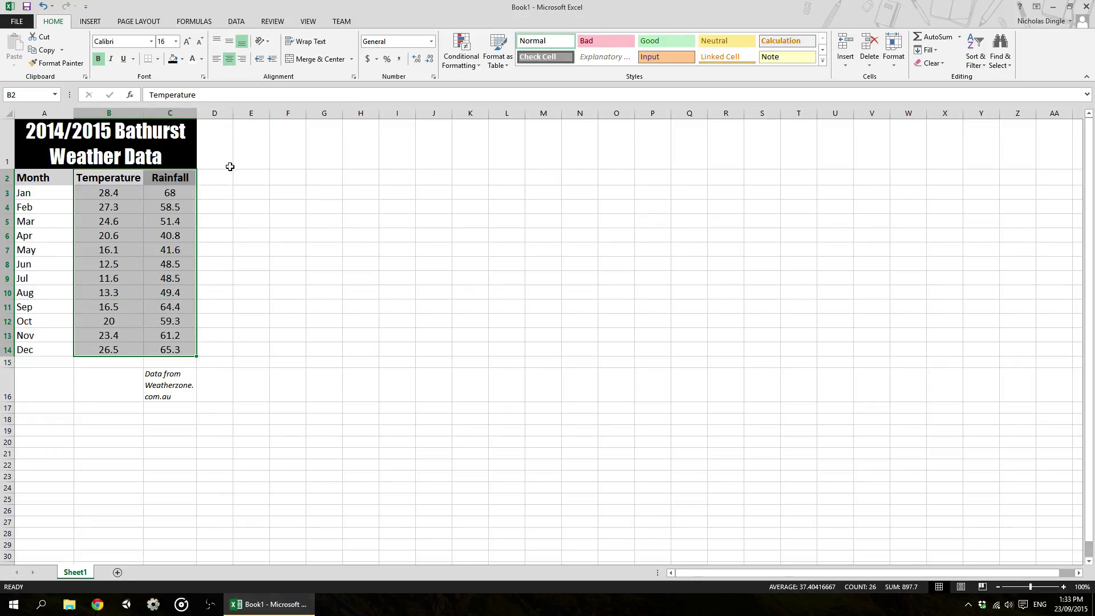
left_click(234, 272)
left_click_drag(109, 176, 171, 350)
left_click(217, 60)
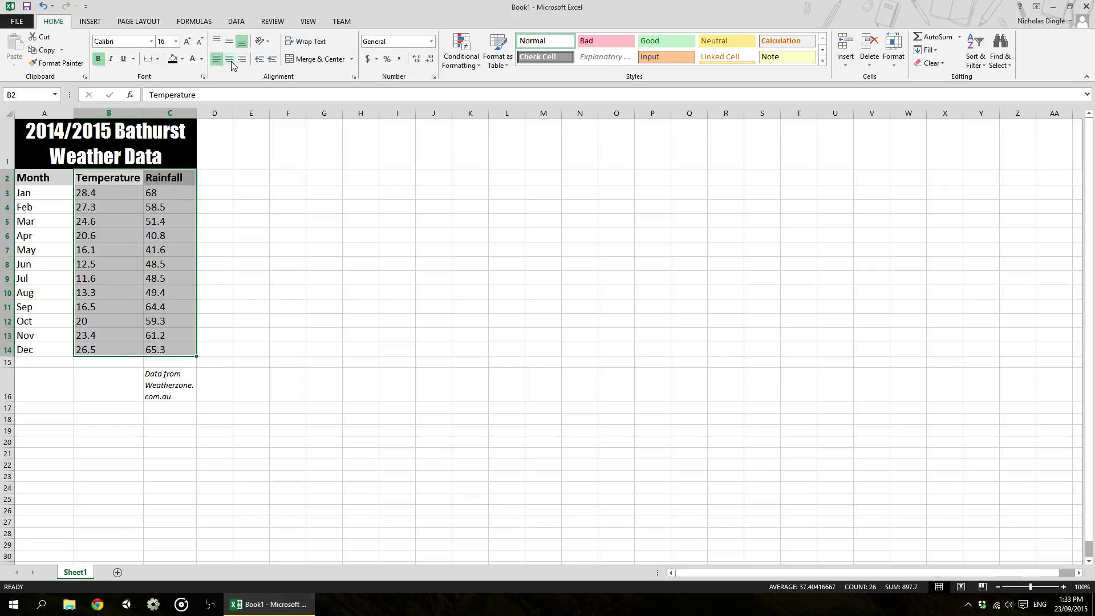
left_click(239, 62)
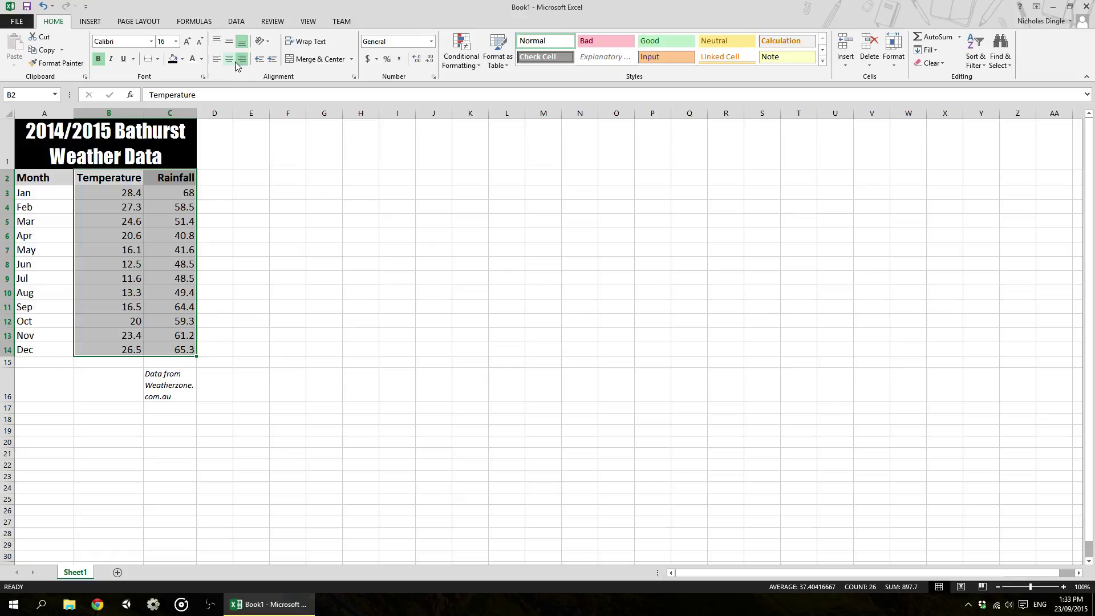
left_click(231, 63)
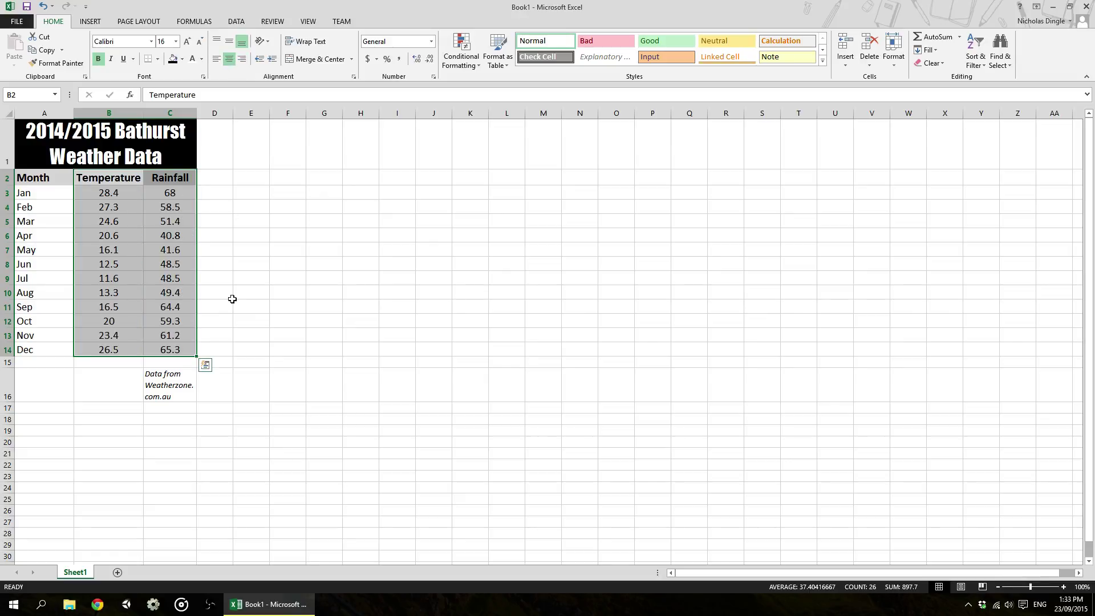
left_click(180, 252)
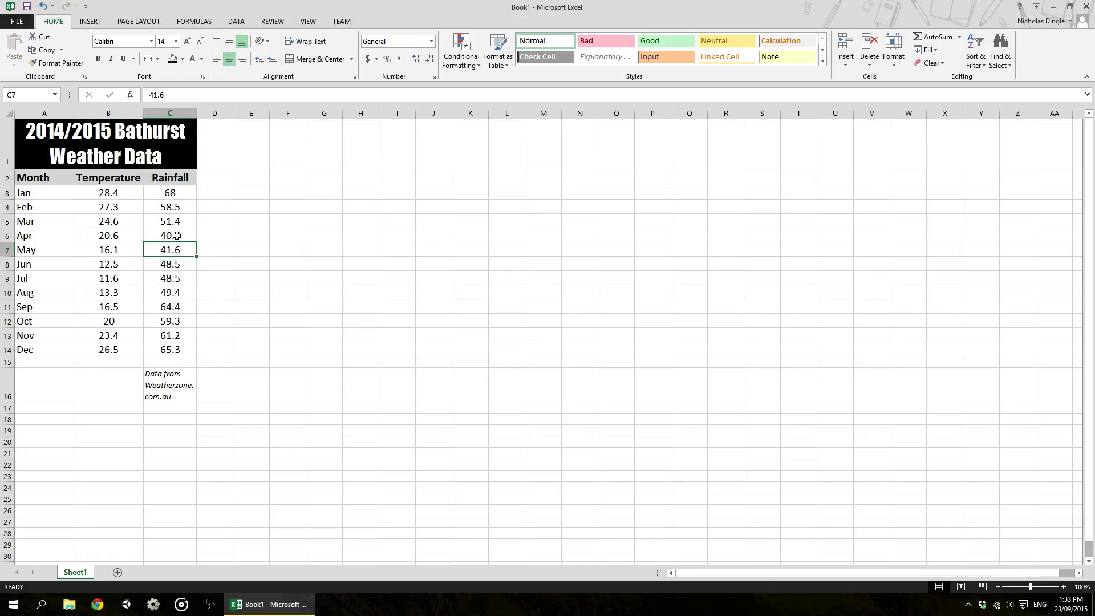
left_click(146, 177)
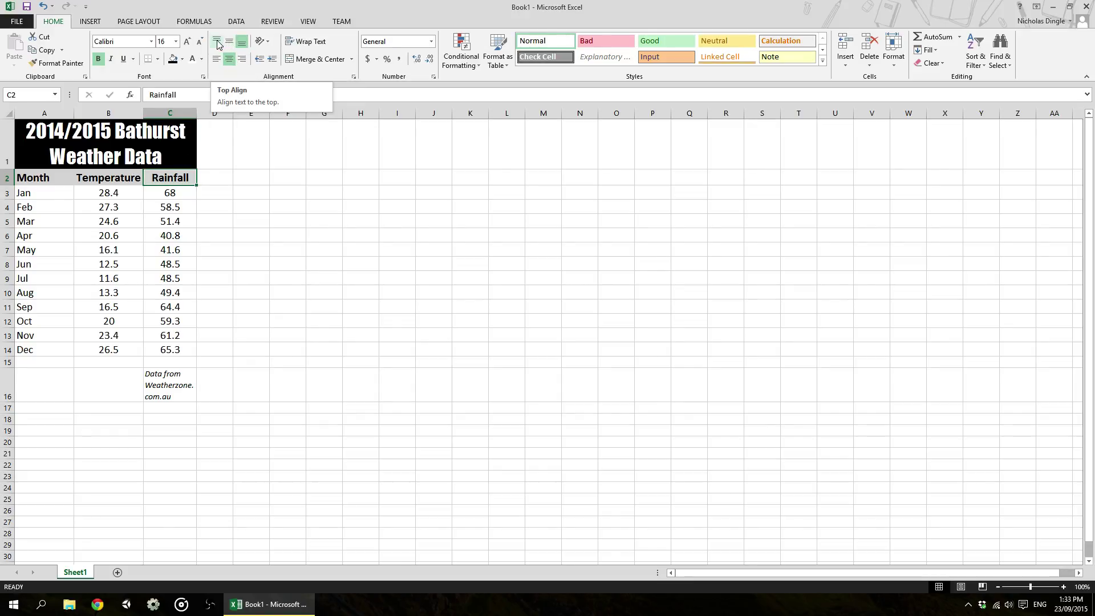
Enter the test word 'Something' in F1 and align it to the top of the cell.
left_click(281, 140)
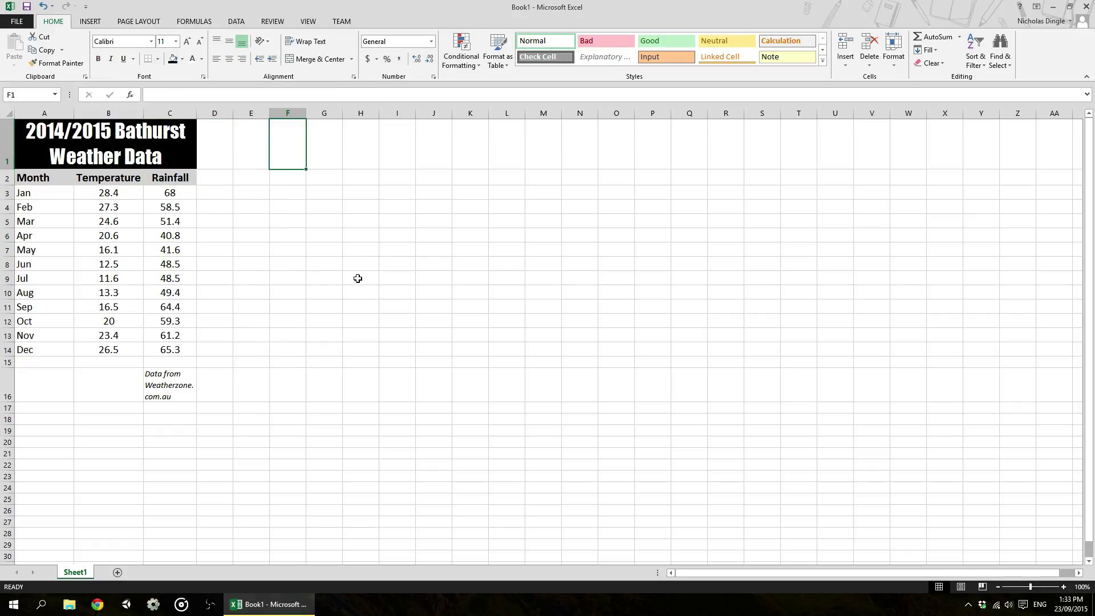
type("Something")
key("Return")
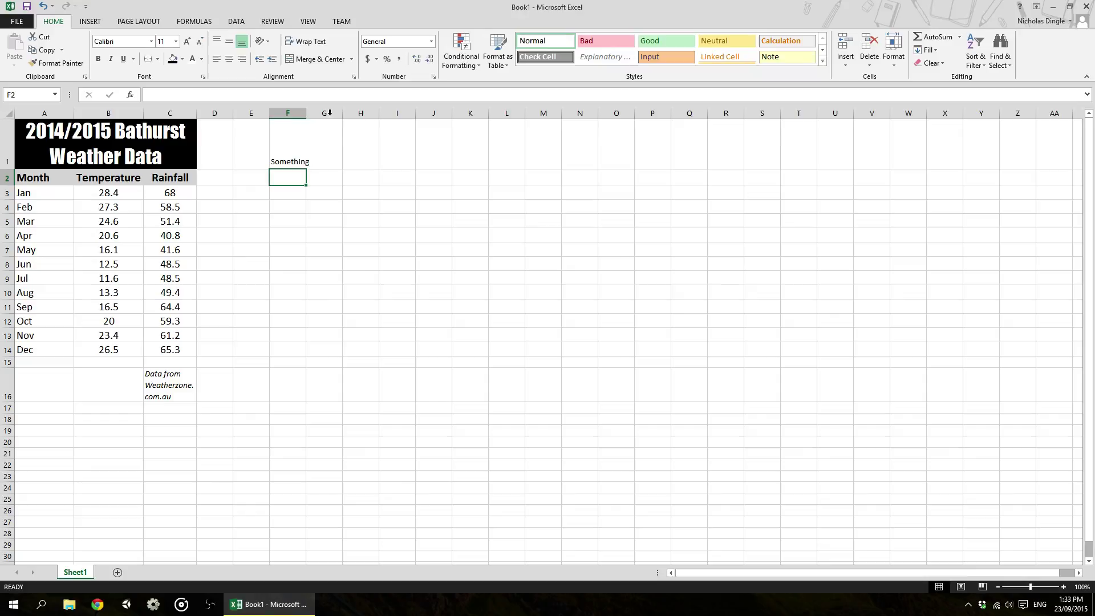
left_click(296, 140)
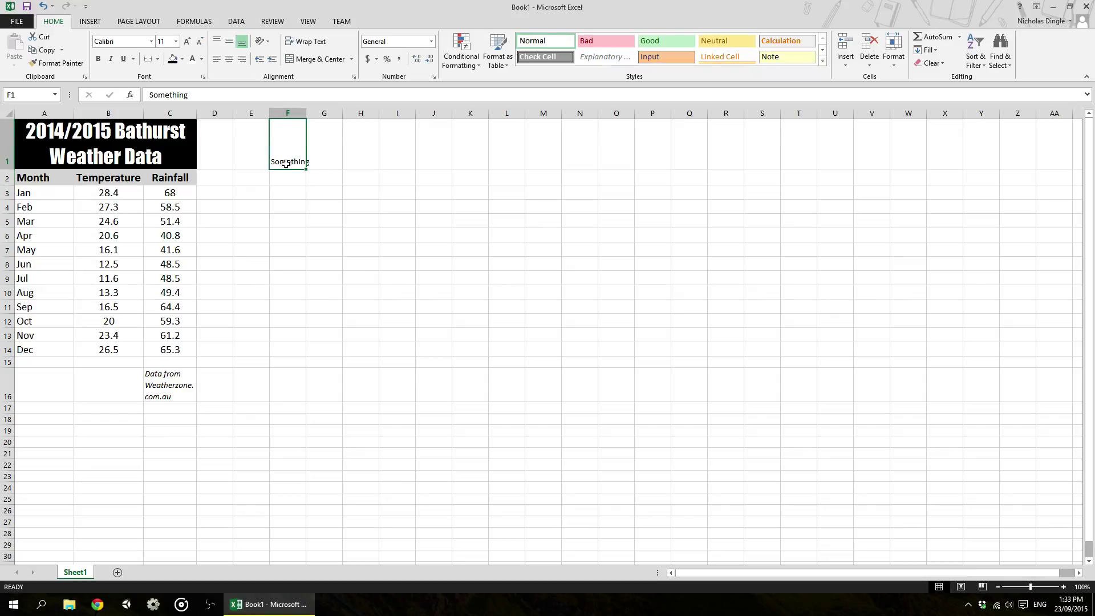
left_click(229, 44)
left_click(216, 41)
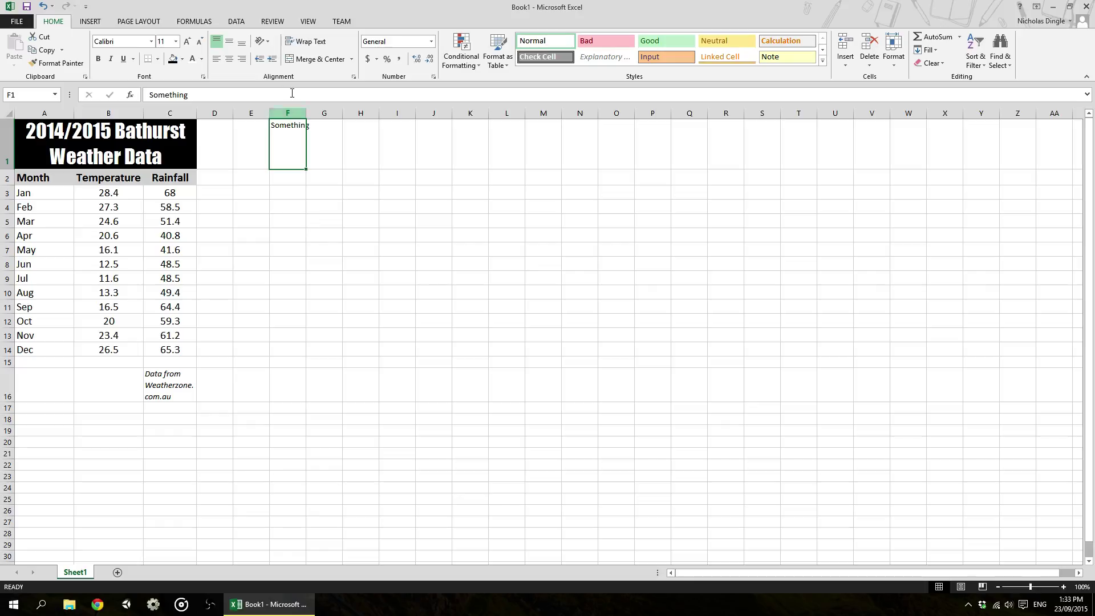
Rotate 'Something' through Vertical Text, Angle Clockwise and Rotate Text Up, ending on Angle Counterclockwise.
left_click(266, 46)
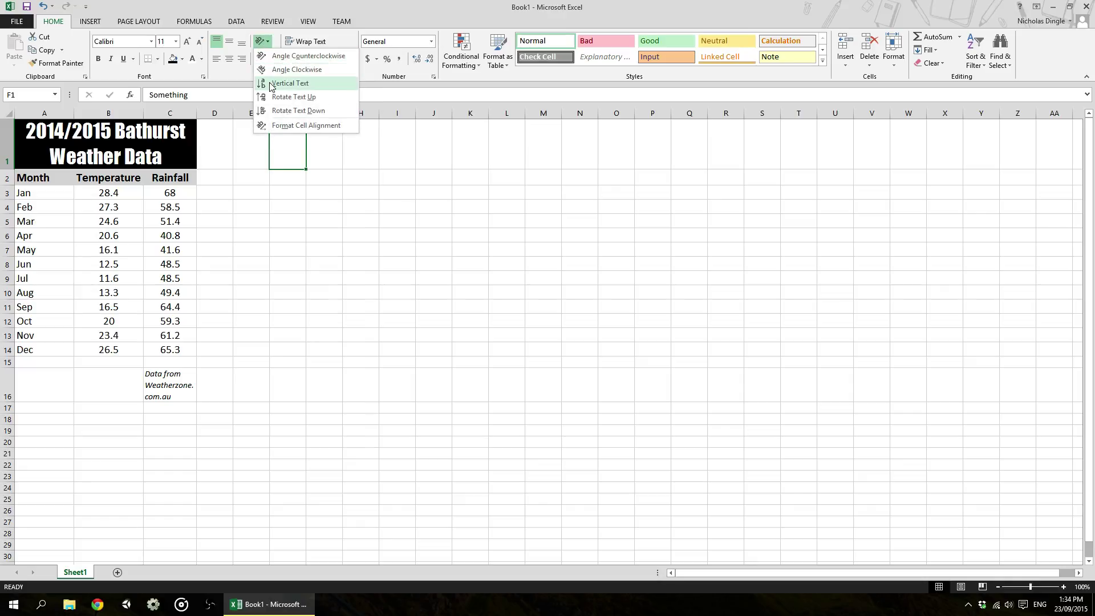
left_click(308, 96)
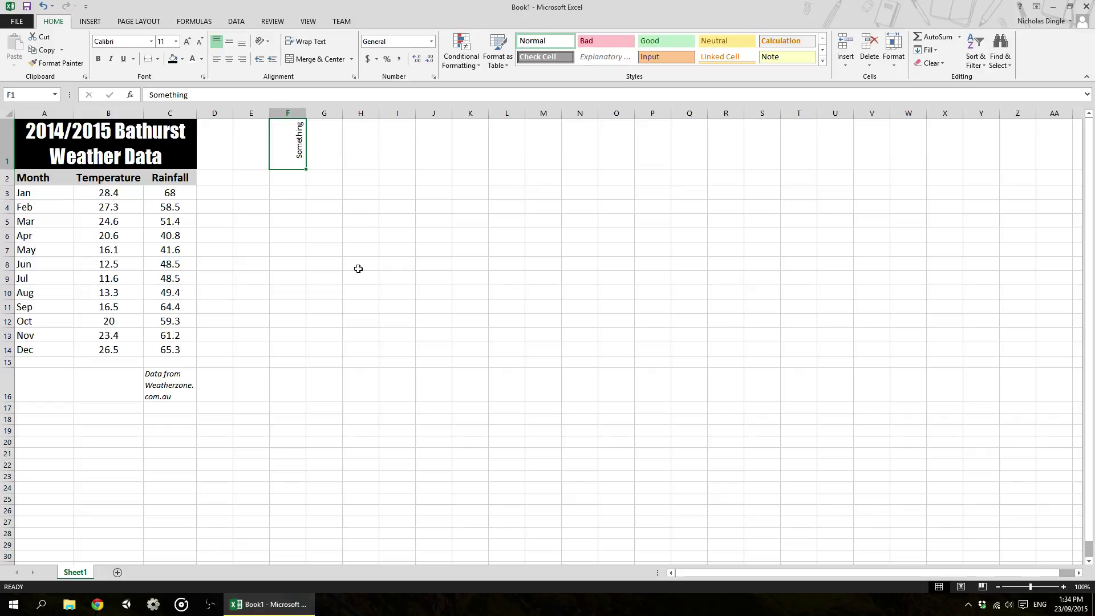
left_click(263, 42)
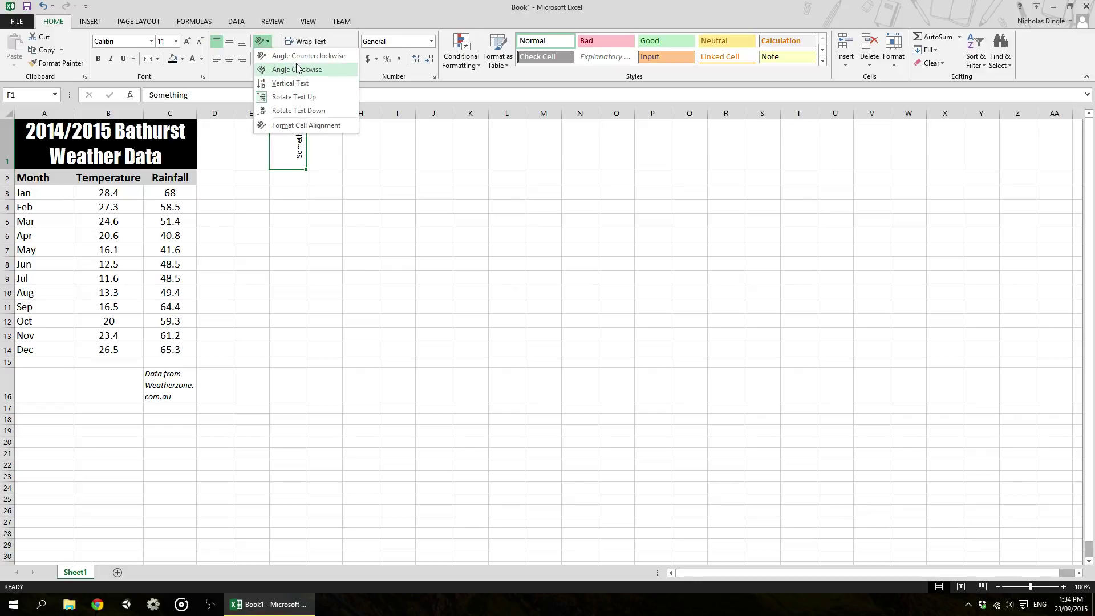
left_click(296, 56)
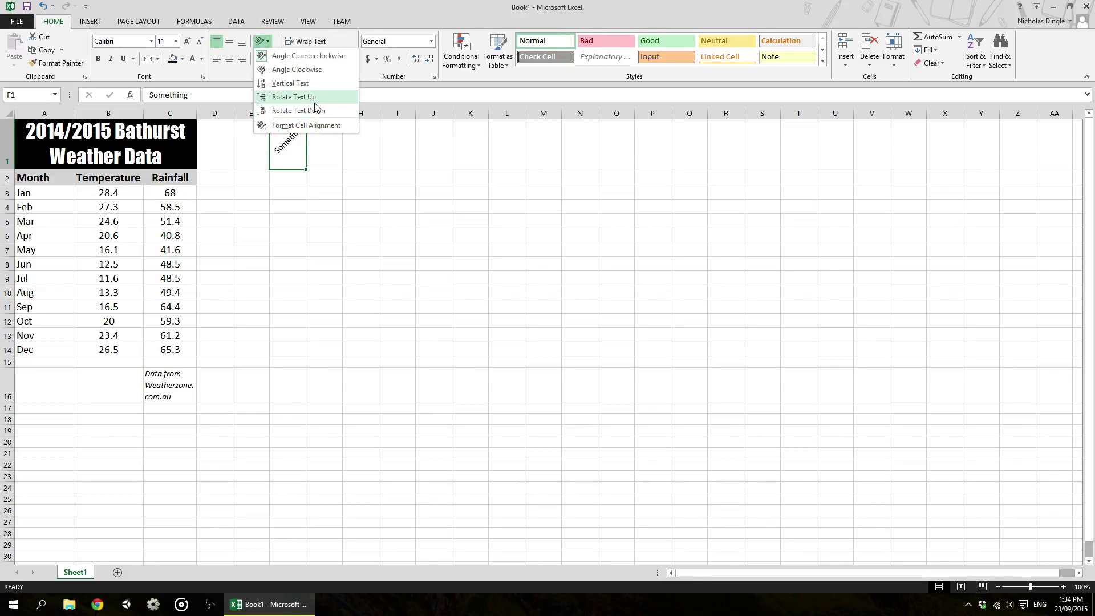
left_click(292, 97)
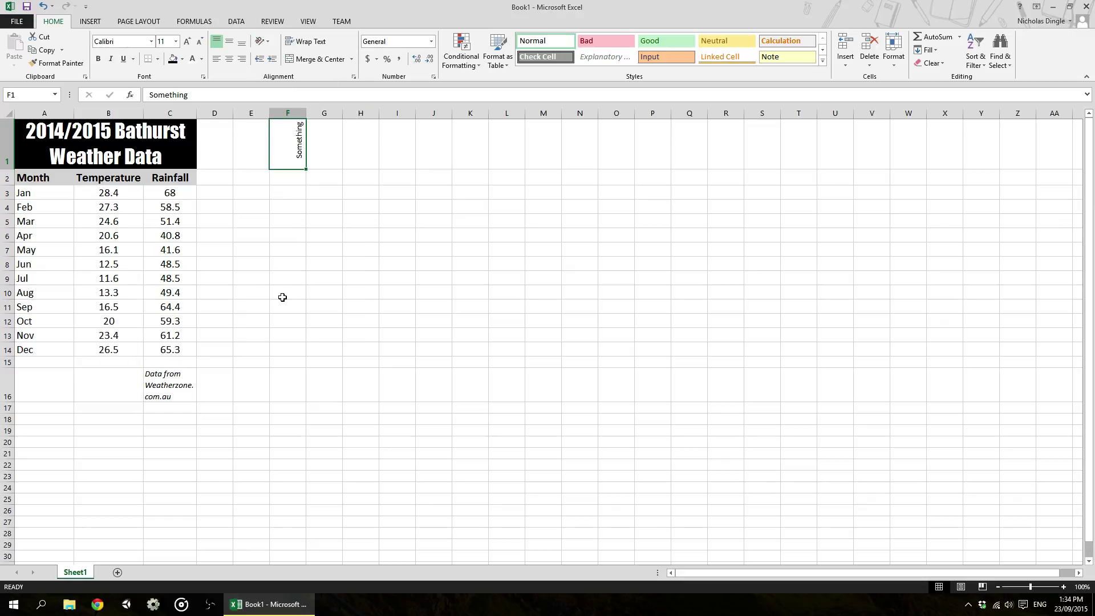
left_click(263, 41)
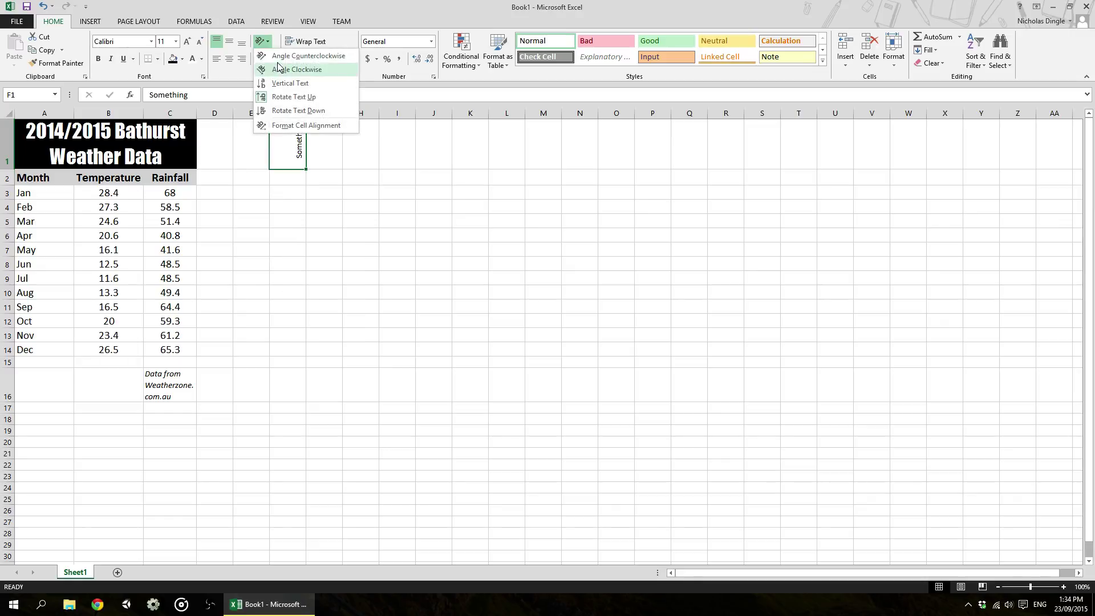
left_click(307, 60)
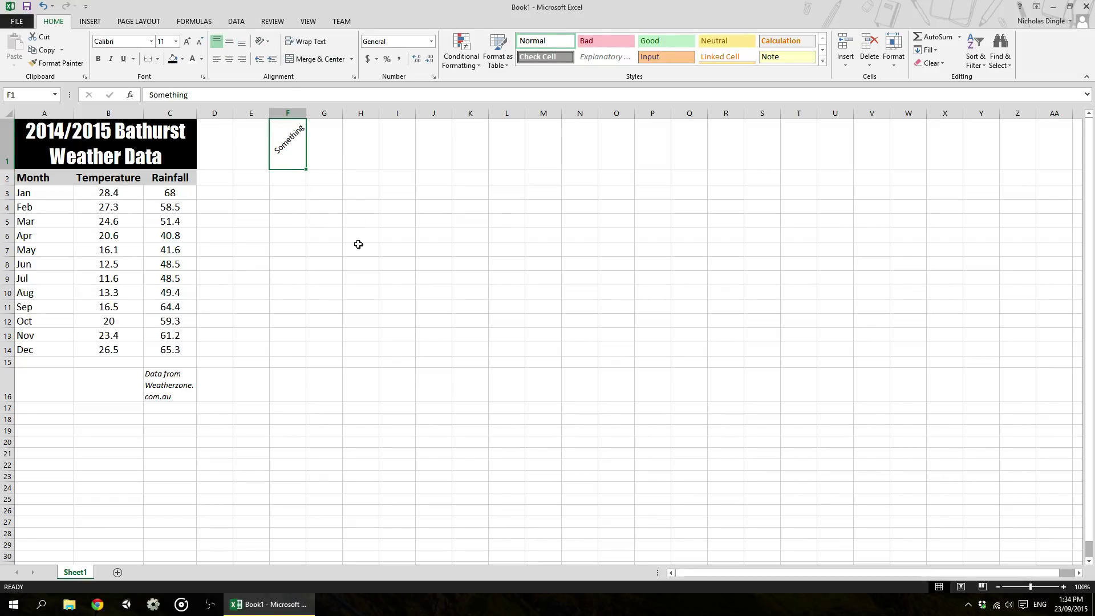
Clear 'Something' from F1 and check the one-page A4 print preview of the table.
key("Delete")
key("ctrl+p")
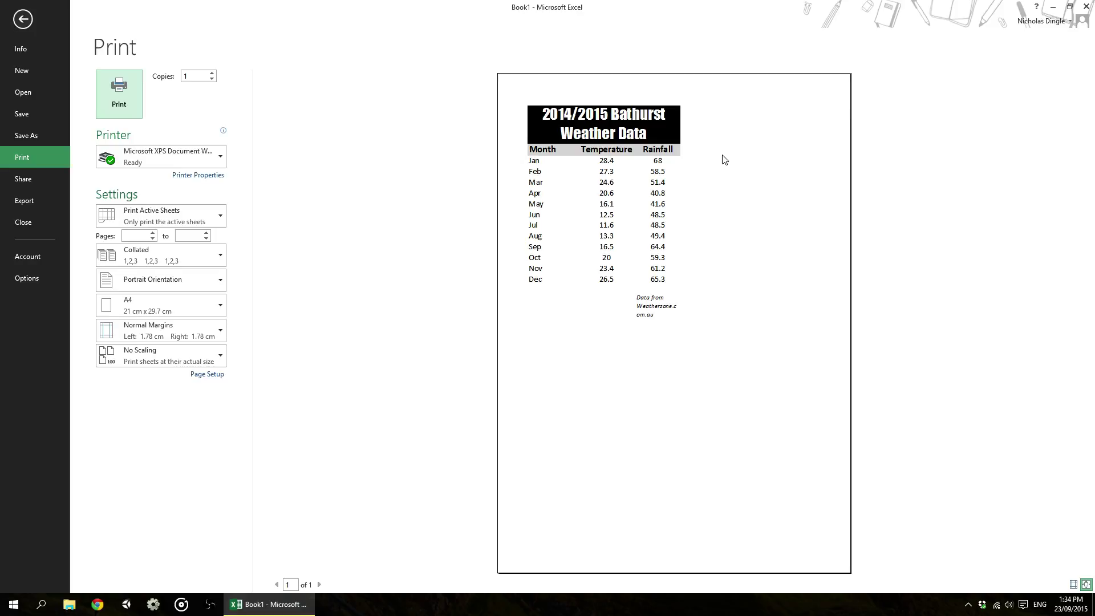
left_click(23, 19)
Put a Thick Box Border around the table A2:C14 and check it in print preview.
left_click(203, 237)
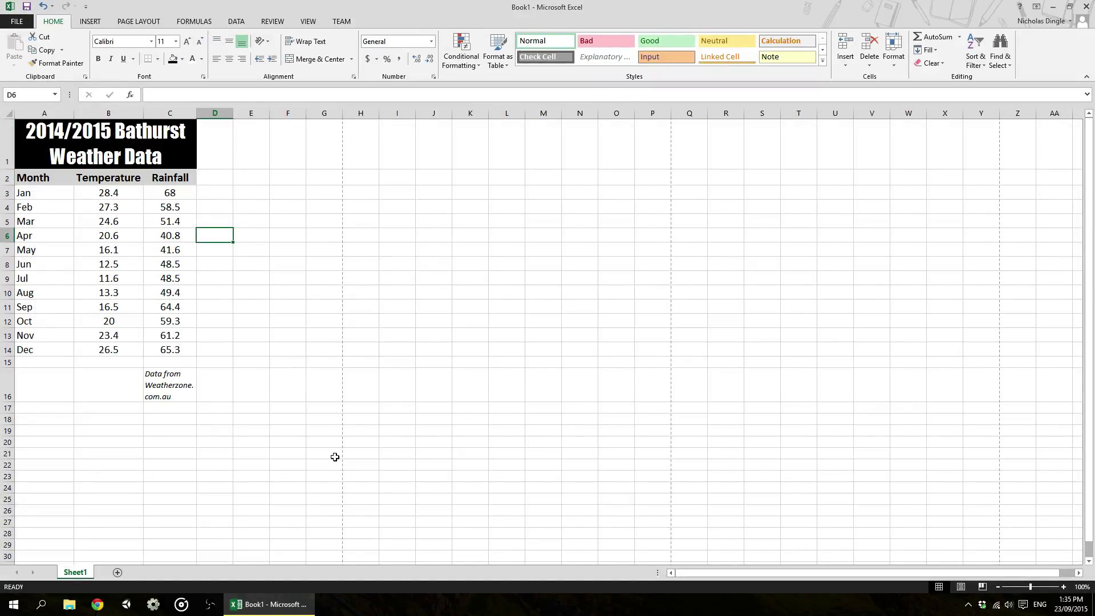
left_click(228, 324)
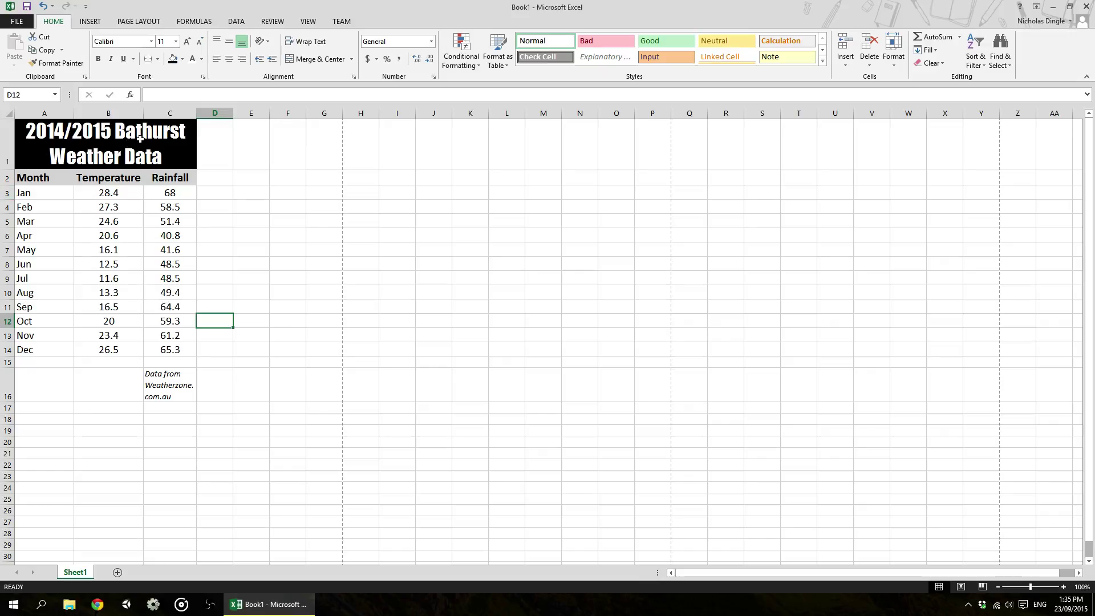
left_click_drag(30, 182, 175, 350)
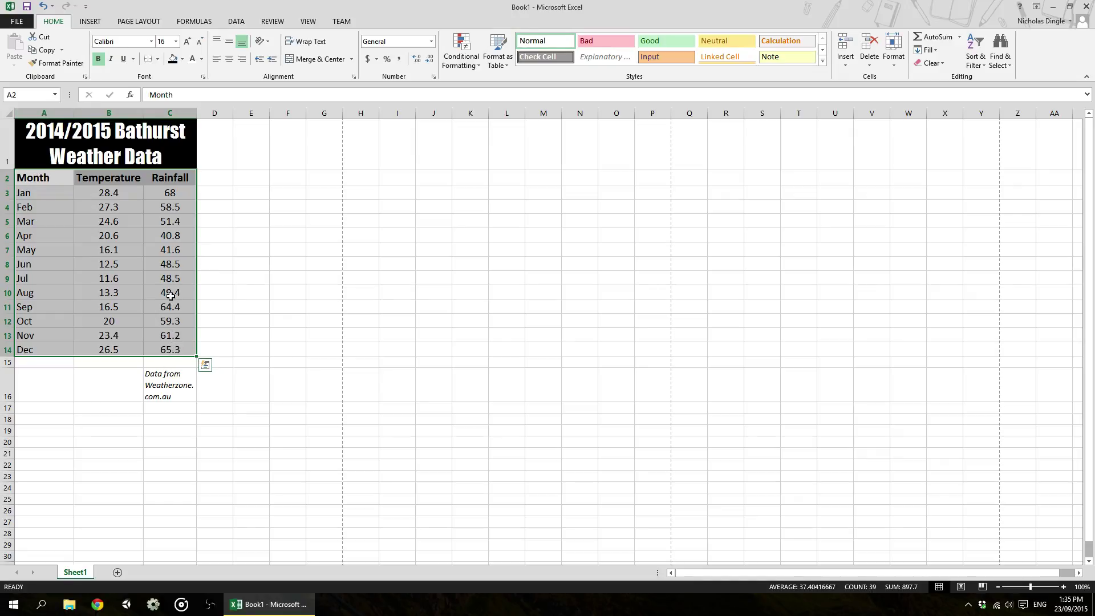
left_click(158, 59)
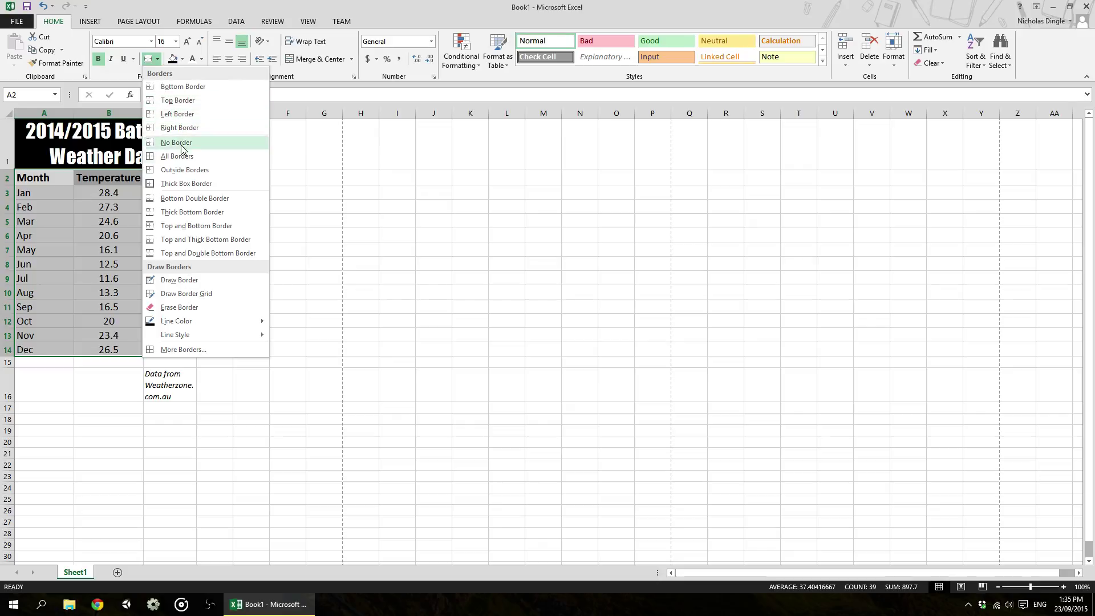
left_click(187, 184)
left_click(163, 267)
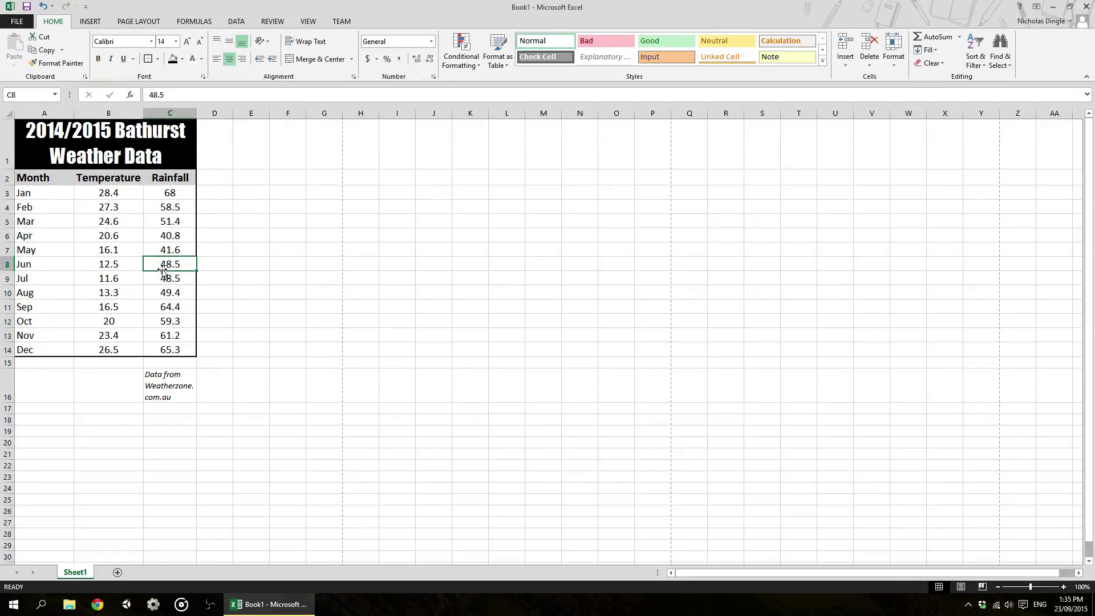
key("ctrl+p")
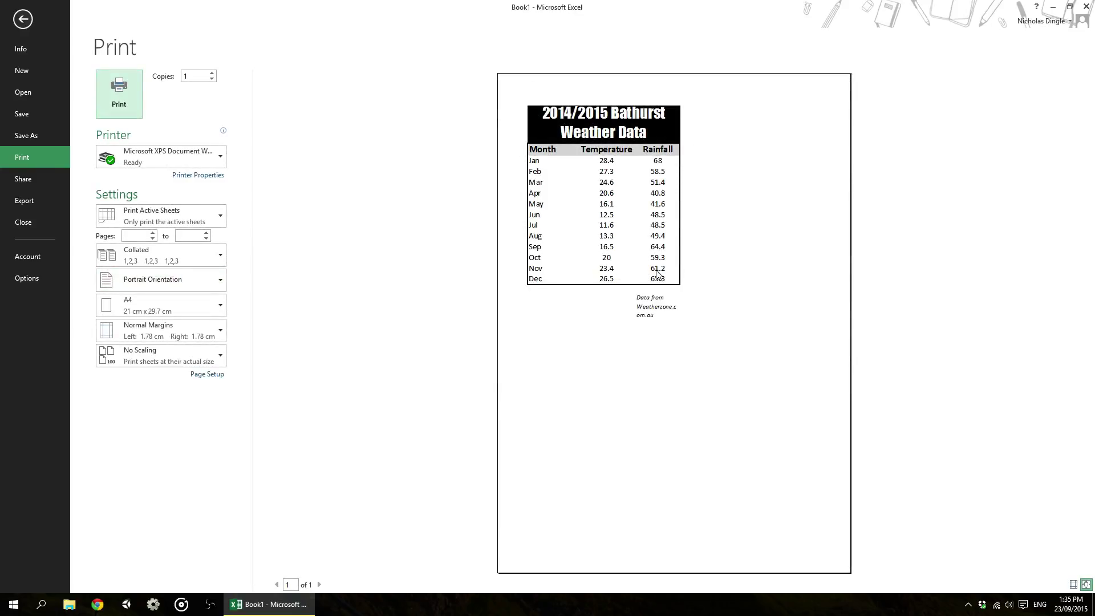
left_click(23, 20)
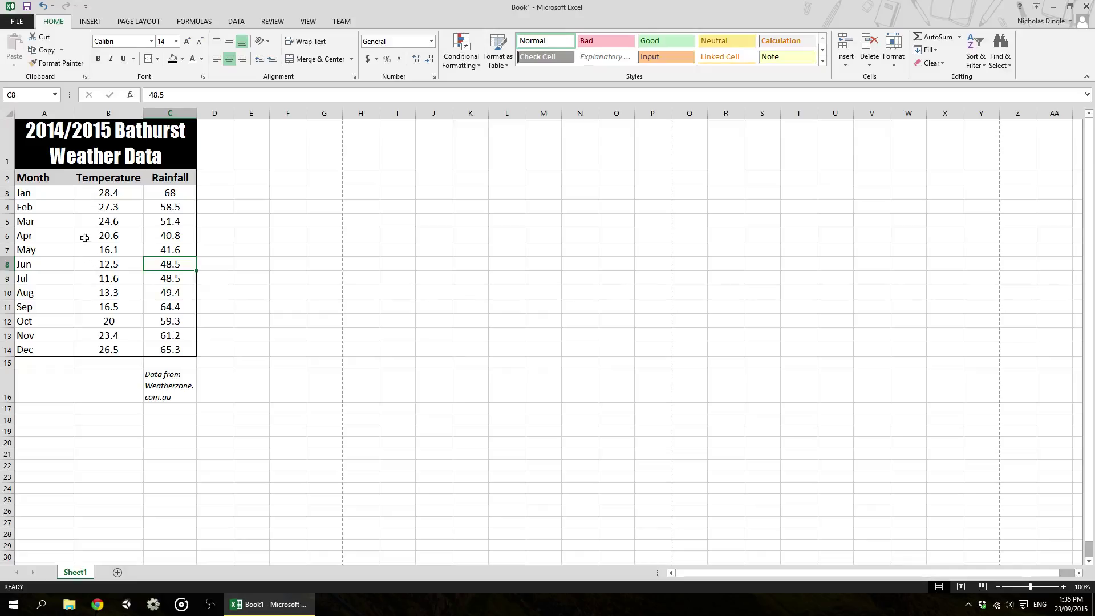
Apply All Borders to A2:C14 and preview the printed page again.
left_click(108, 235)
left_click_drag(35, 178, 165, 350)
left_click(157, 59)
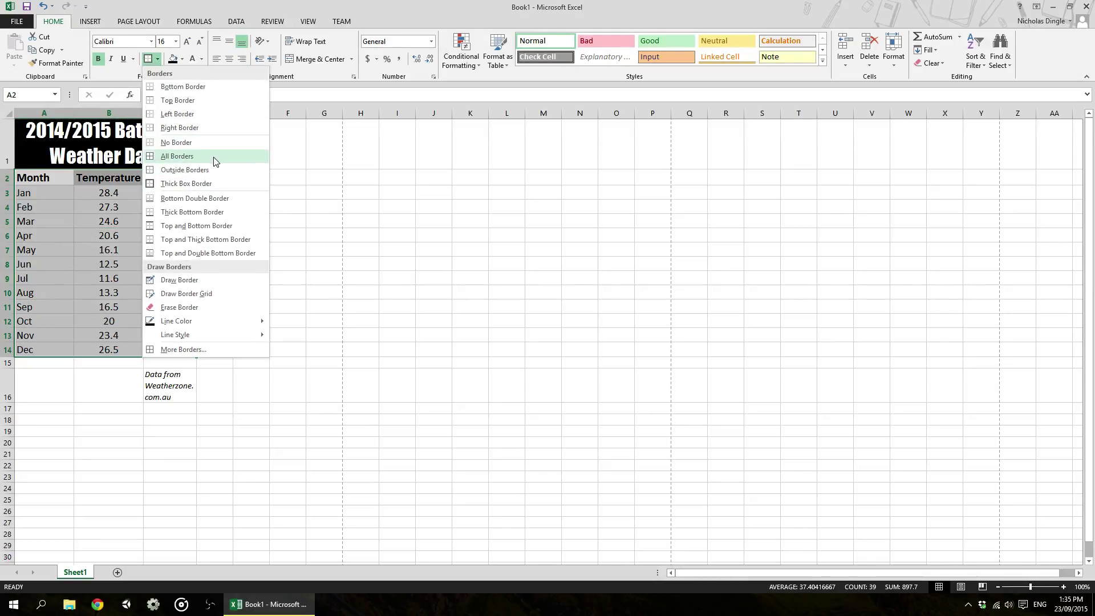
left_click(181, 156)
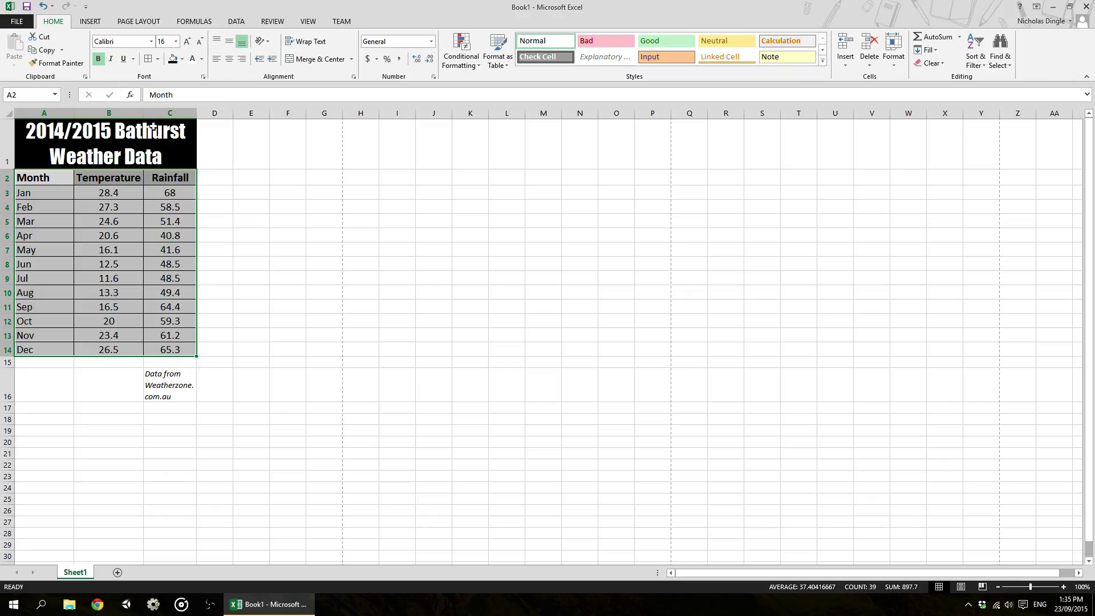
key("ctrl+p")
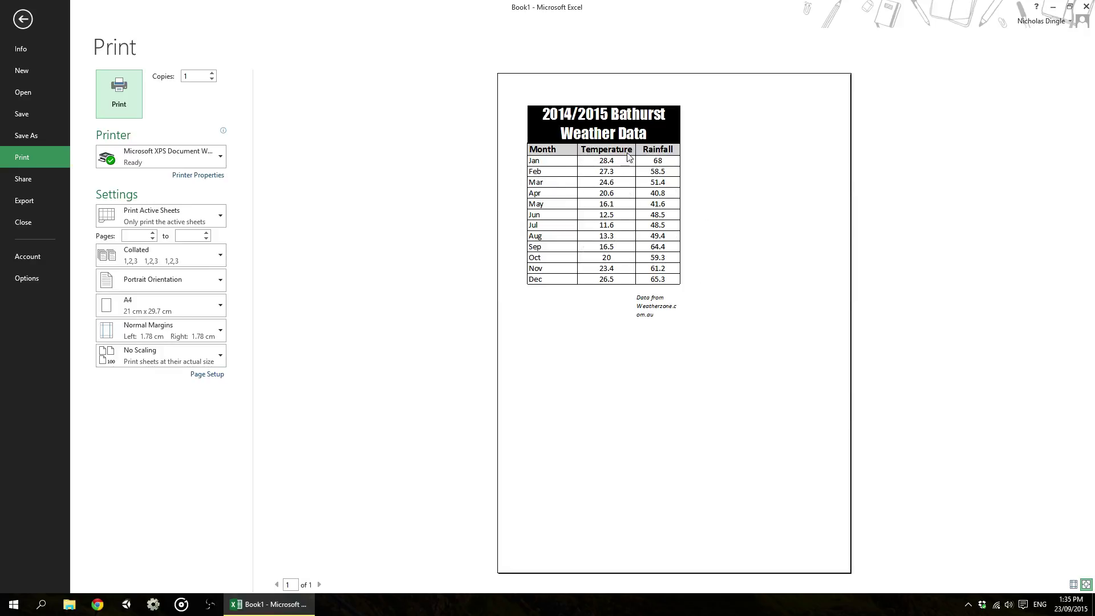
Leave the preview and remove all borders from the weather table.
left_click(26, 22)
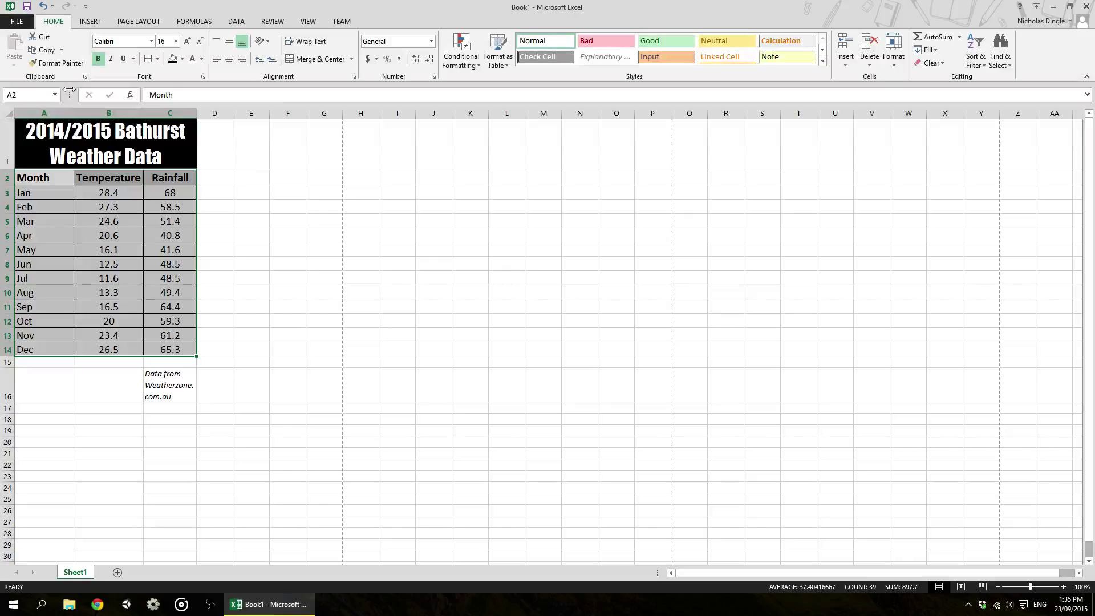
left_click(160, 59)
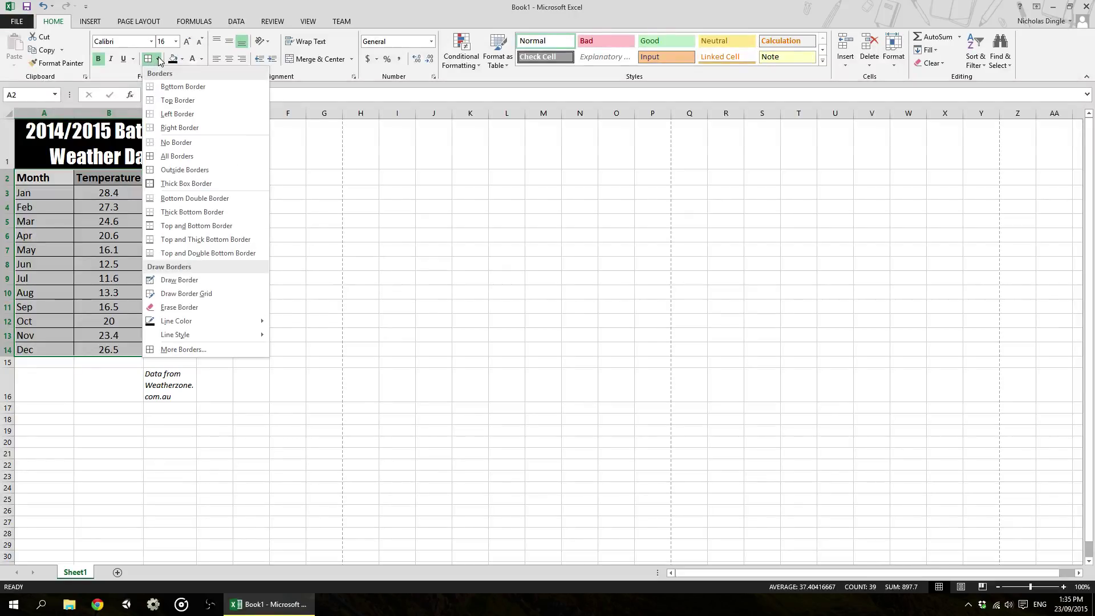
left_click(175, 142)
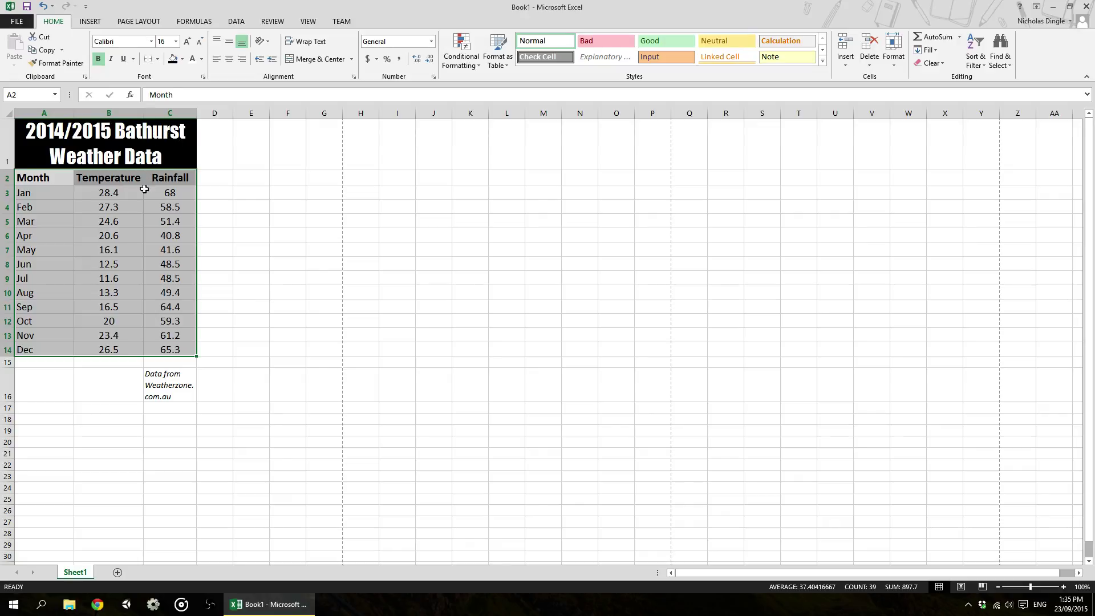
In Format Cells, add thin solid inside vertical and horizontal borders to A2:C14.
right_click(137, 196)
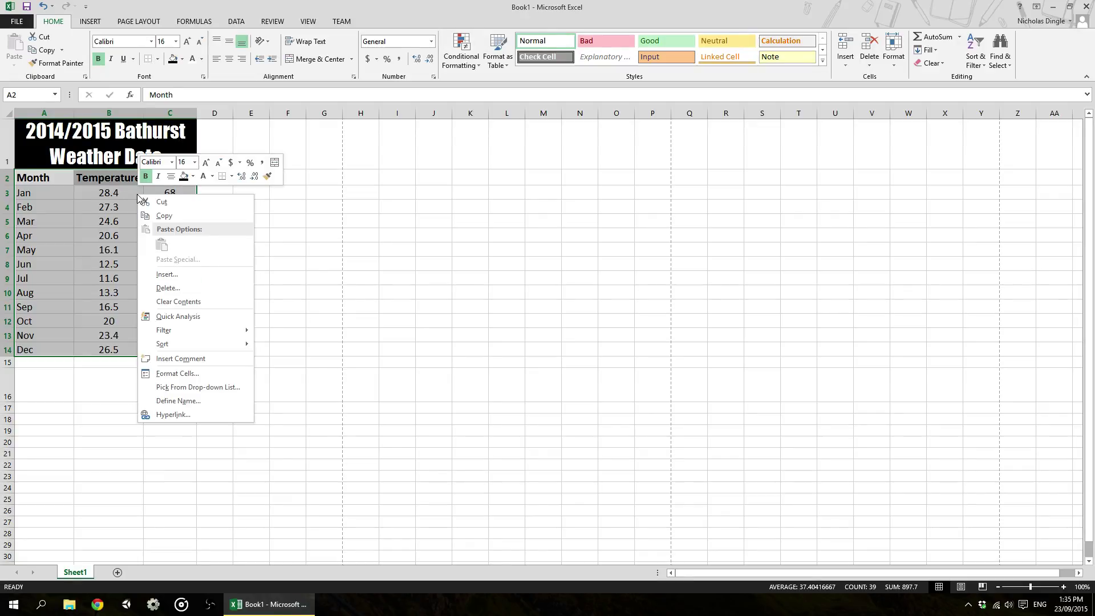
left_click(196, 377)
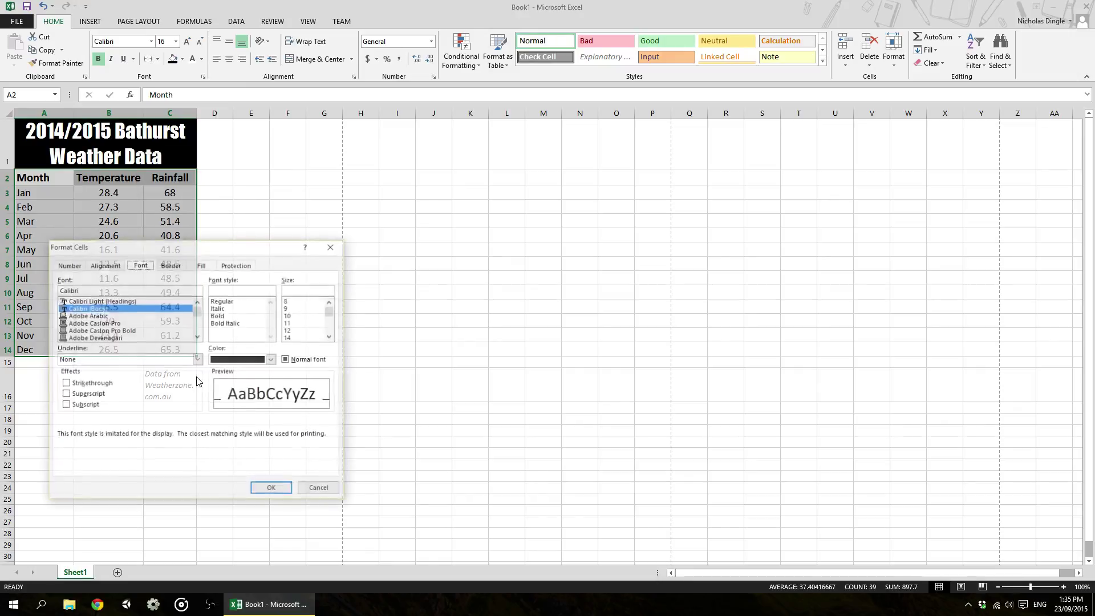
left_click_drag(180, 249, 412, 75)
left_click(251, 218)
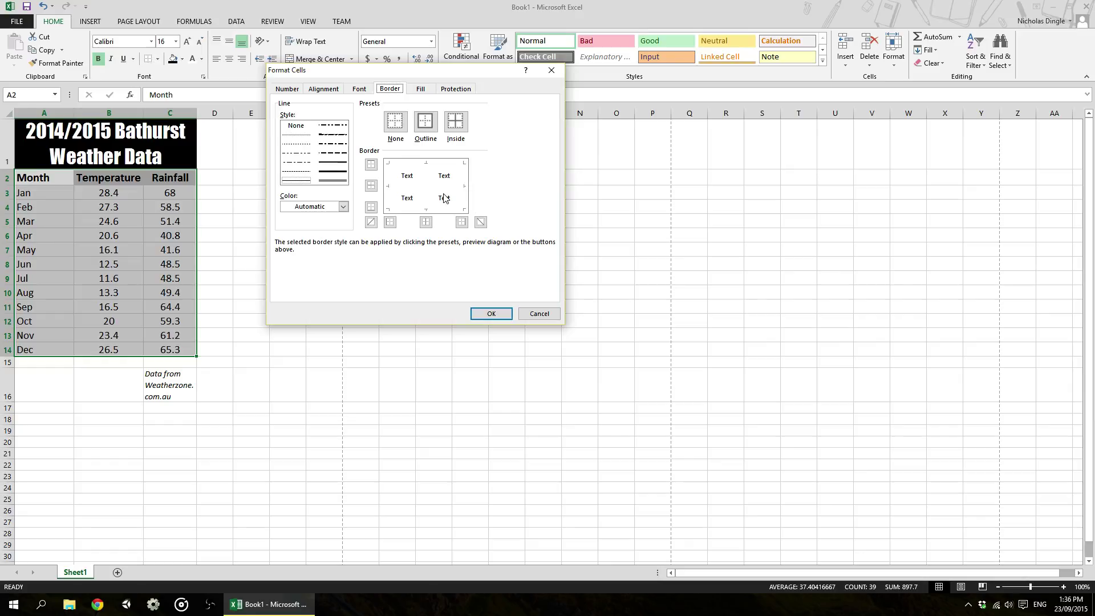
left_click(295, 181)
left_click(426, 191)
left_click(418, 187)
left_click(490, 314)
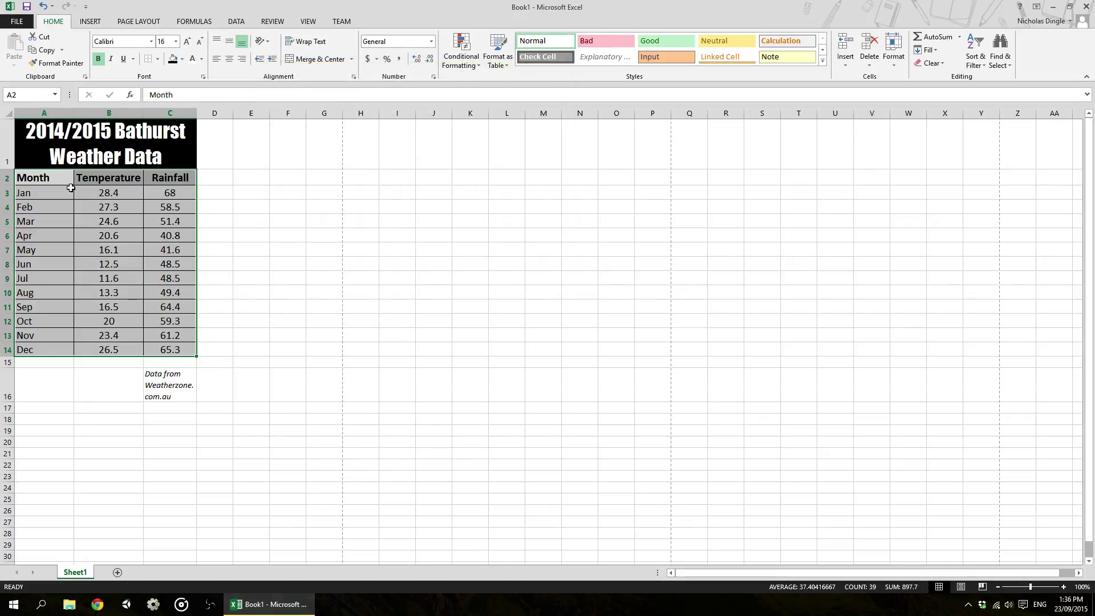
Swap the inside vertical lines of A2:C14 for top and bottom edges, then print-preview it.
key("Right")
key("Down")
key("Down")
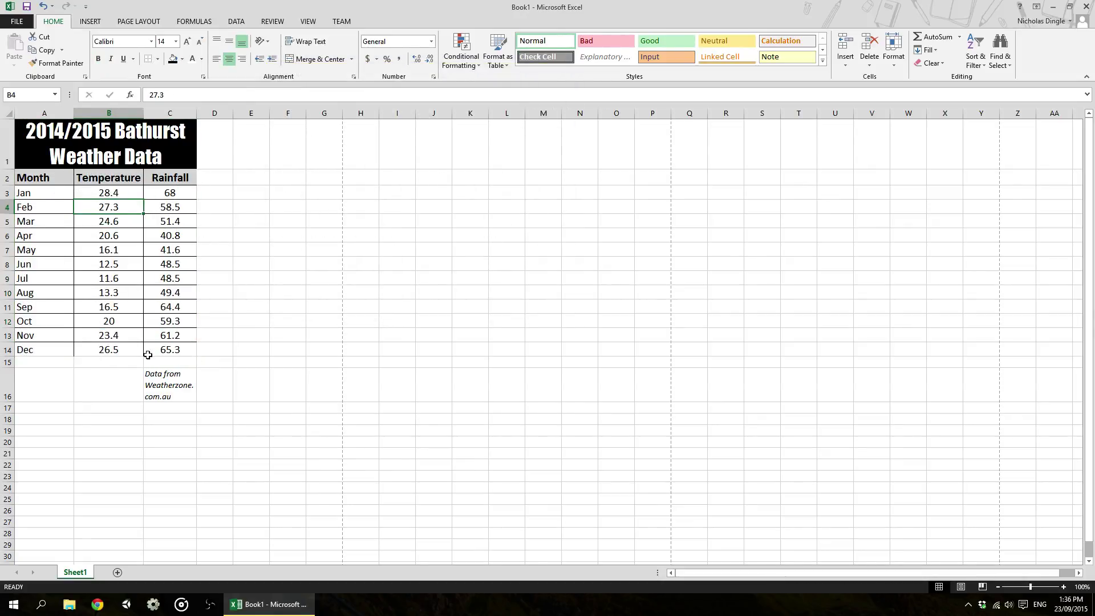
left_click_drag(170, 177, 54, 349)
right_click(64, 335)
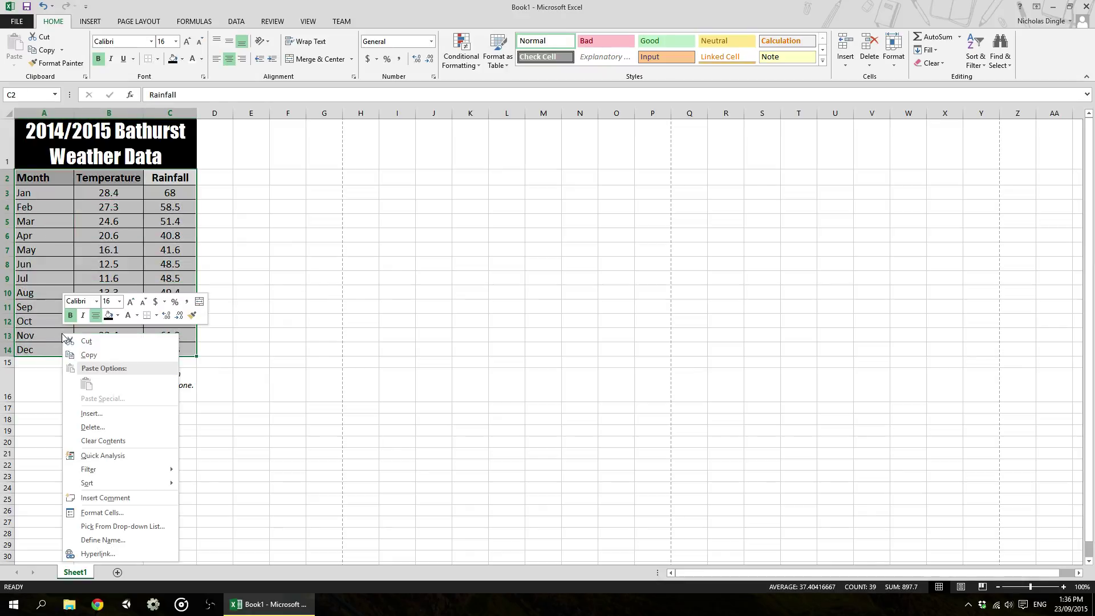
left_click(150, 511)
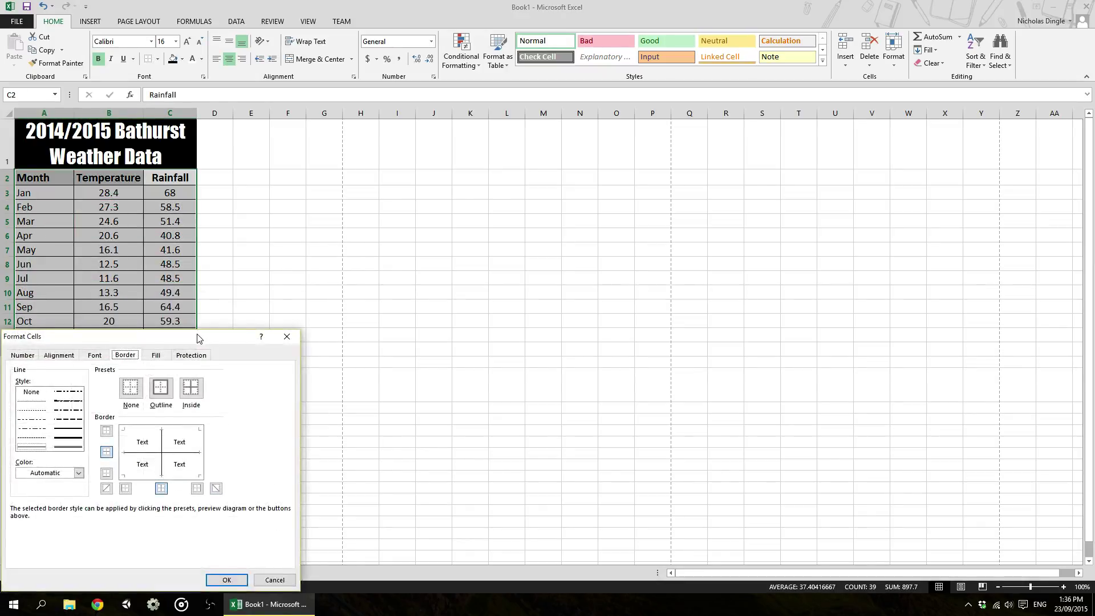
left_click_drag(200, 337, 505, 137)
left_click(469, 242)
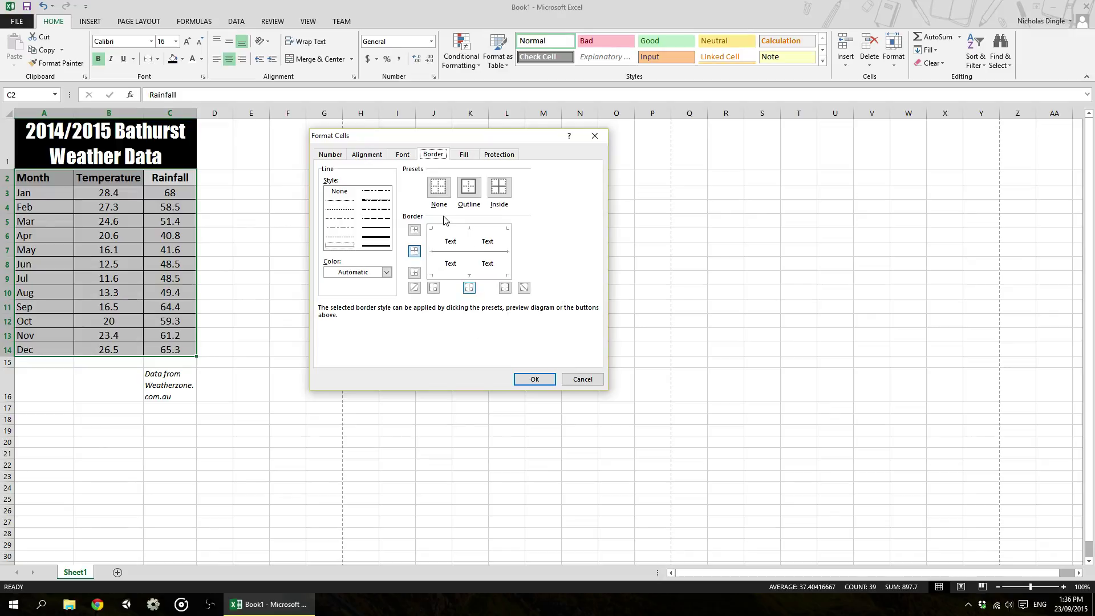
left_click(493, 278)
left_click(494, 229)
left_click(536, 379)
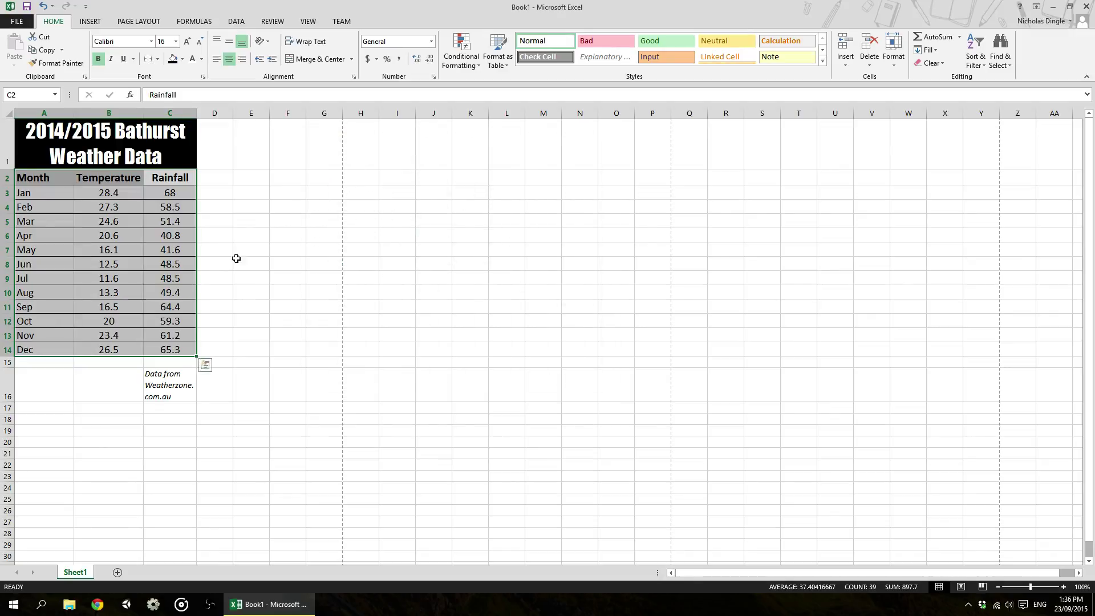
left_click(216, 236)
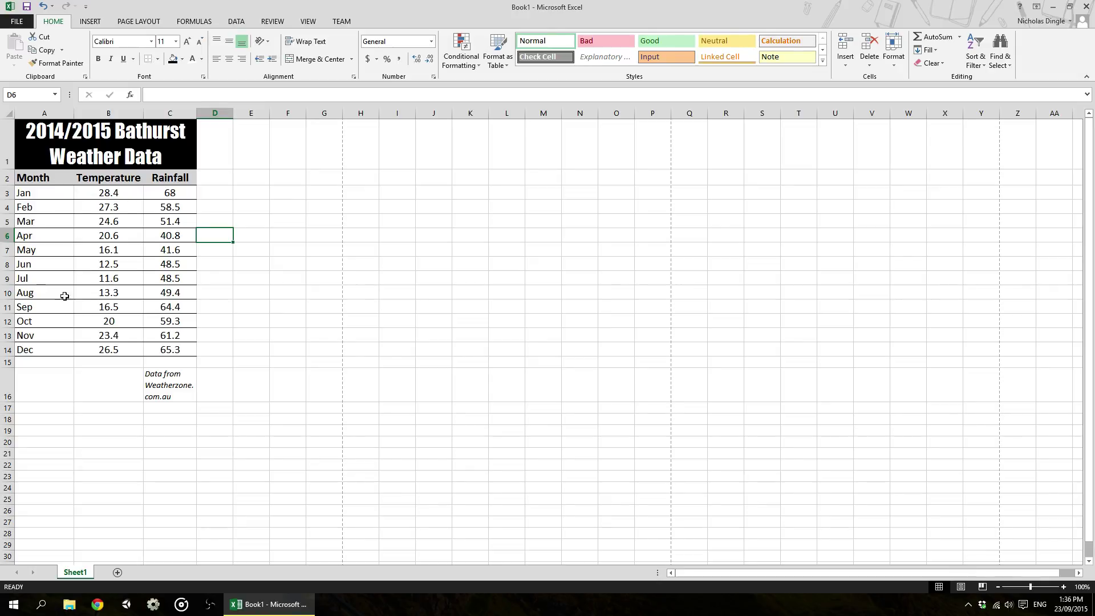
key("ctrl+p")
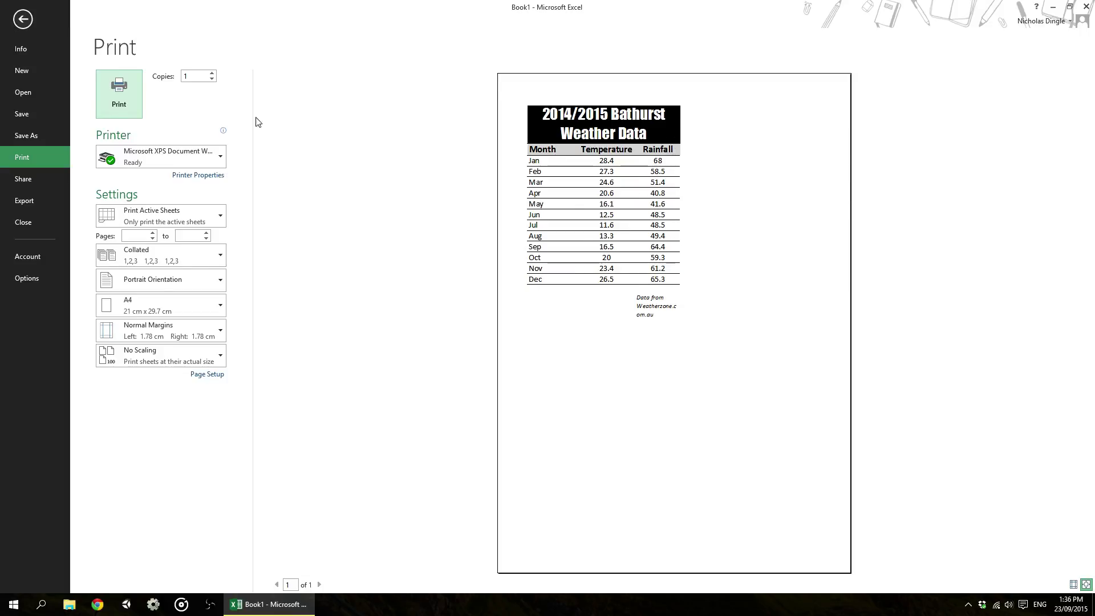
Add left and right outer edges to the A2:C14 borders through Format Cells.
left_click(23, 19)
left_click(170, 251)
left_click_drag(34, 181, 170, 350)
right_click(175, 352)
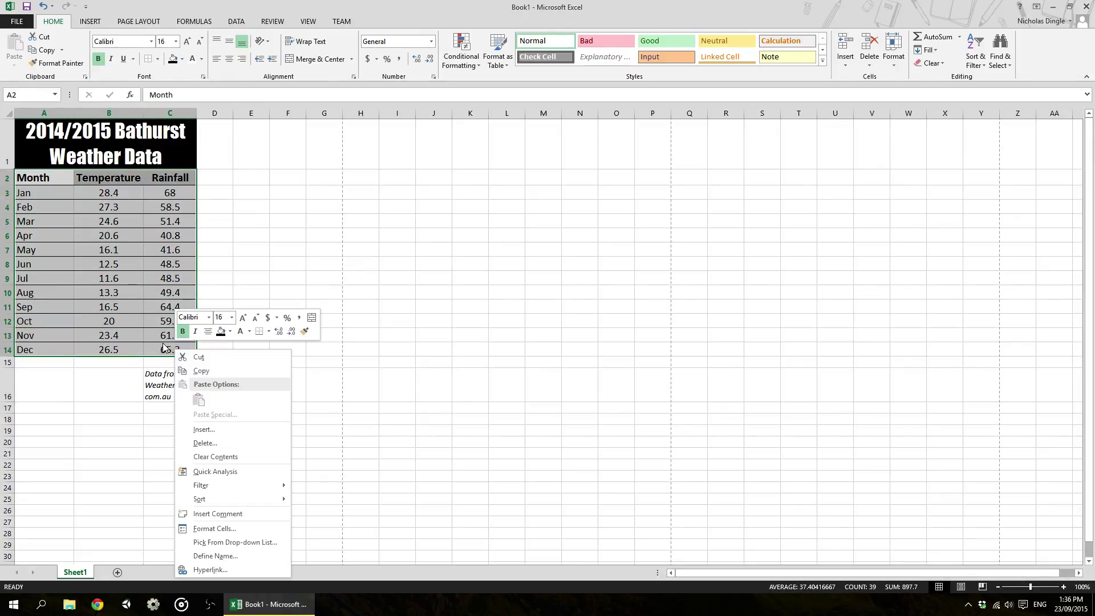
left_click(258, 532)
left_click_drag(340, 342, 456, 177)
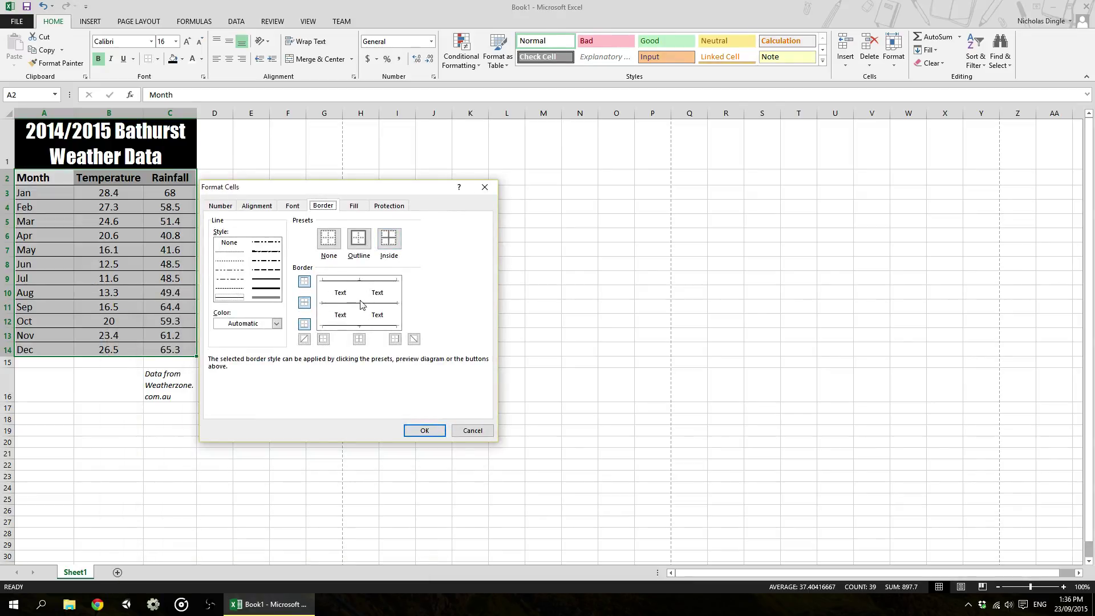
left_click(324, 295)
left_click(398, 294)
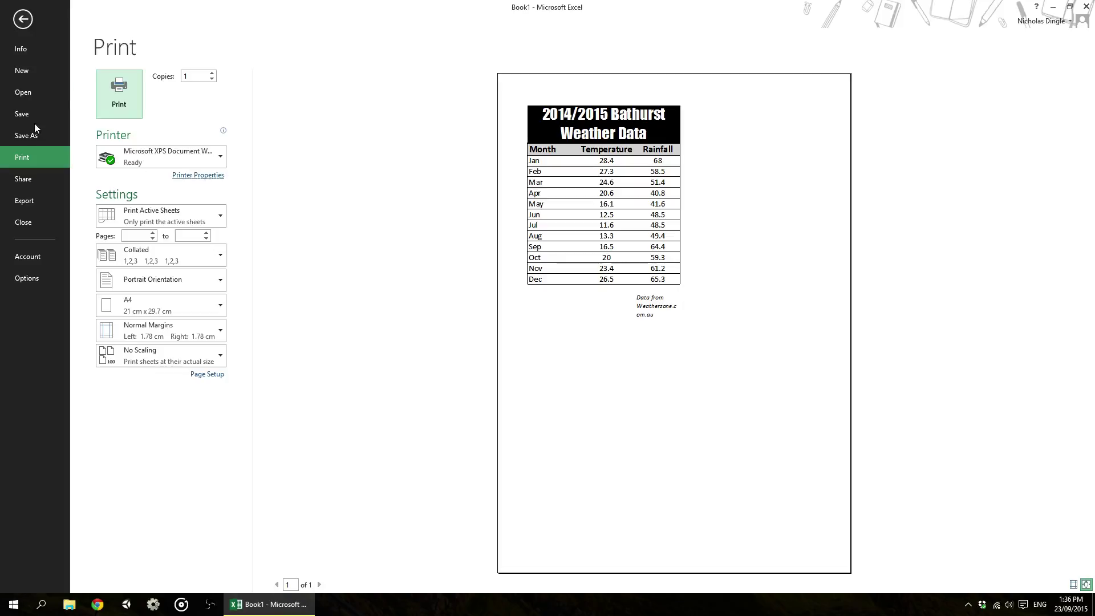
Make the table's top and middle horizontal borders medium dashed lines.
left_click(23, 19)
right_click(201, 333)
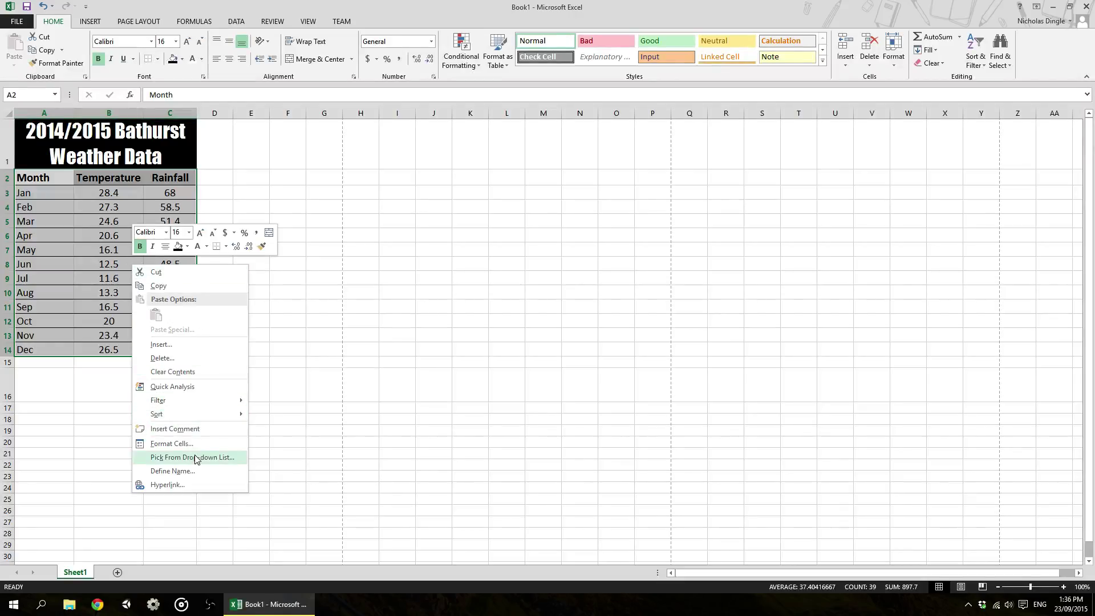
left_click(171, 443)
left_click_drag(271, 313, 532, 125)
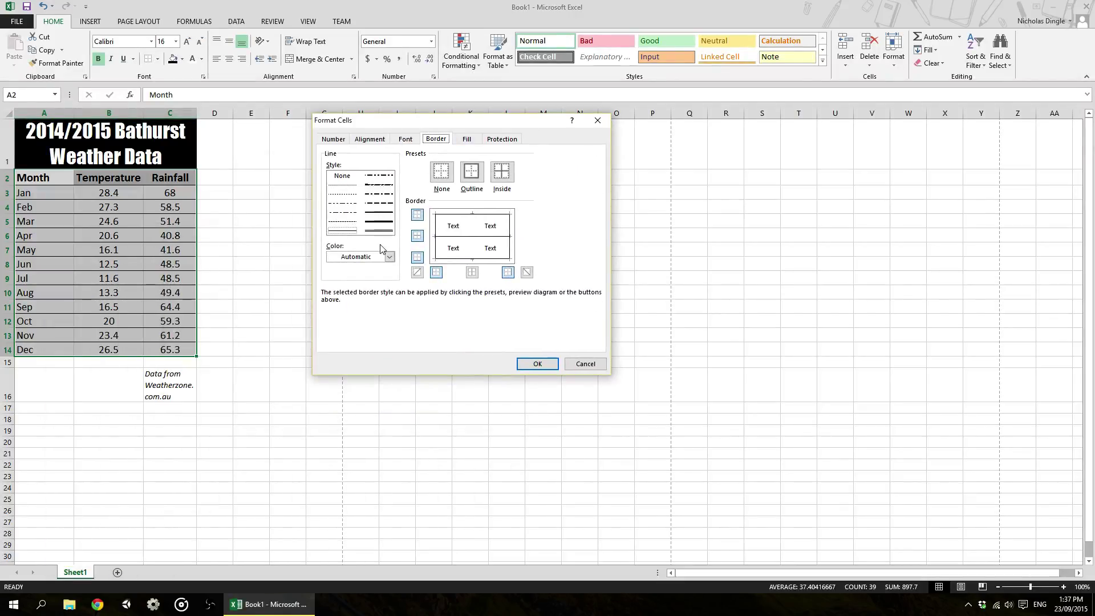
left_click(389, 256)
left_click(389, 256)
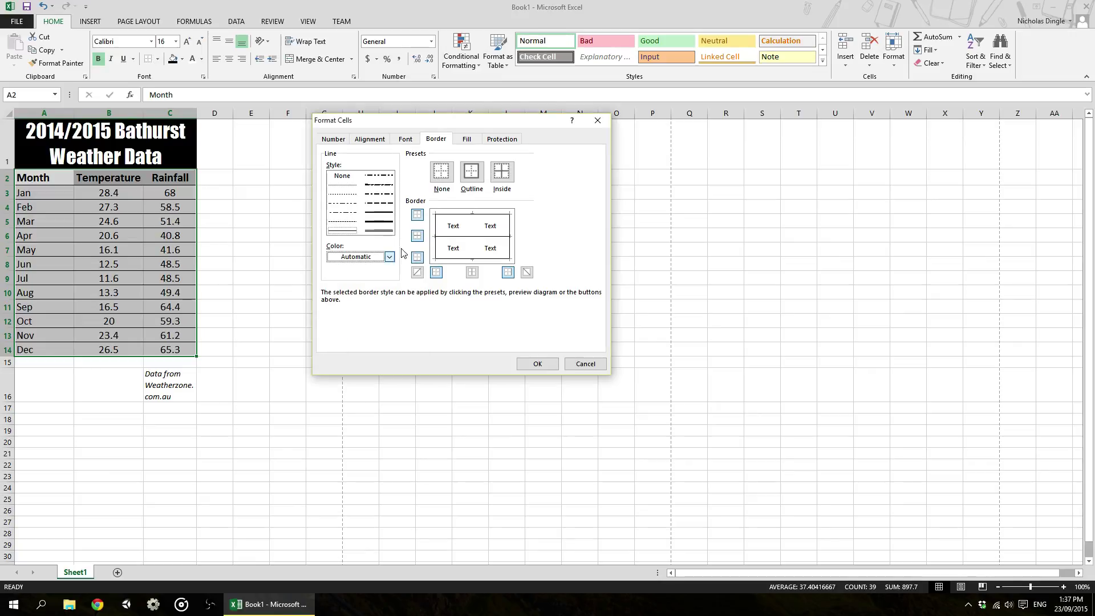
left_click(379, 185)
left_click(457, 237)
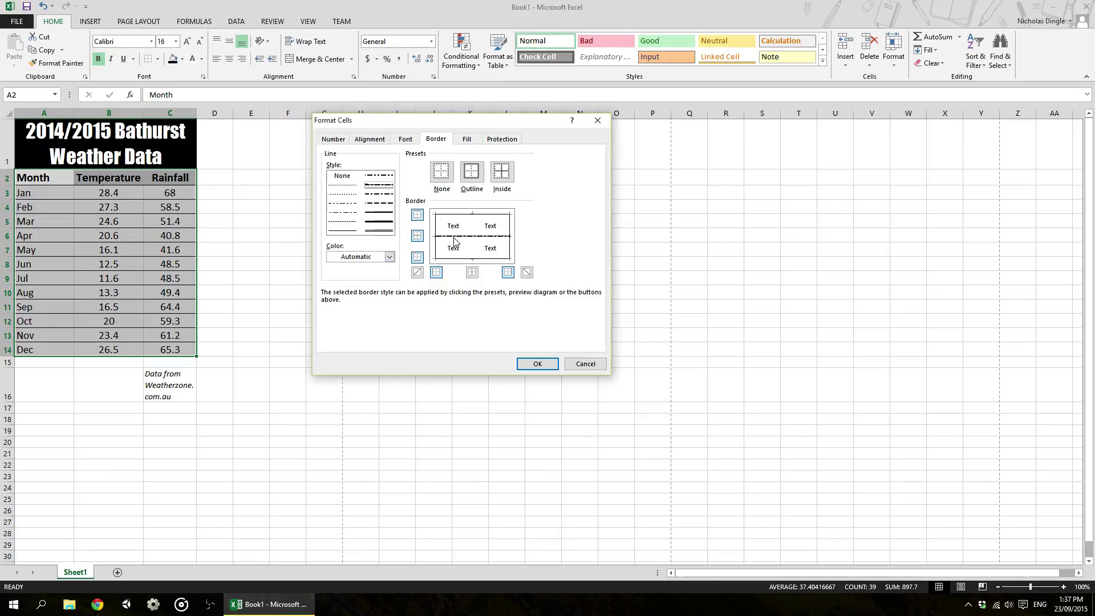
left_click(472, 216)
Colour the dashed borders purple, apply them and check the print preview.
left_click(389, 256)
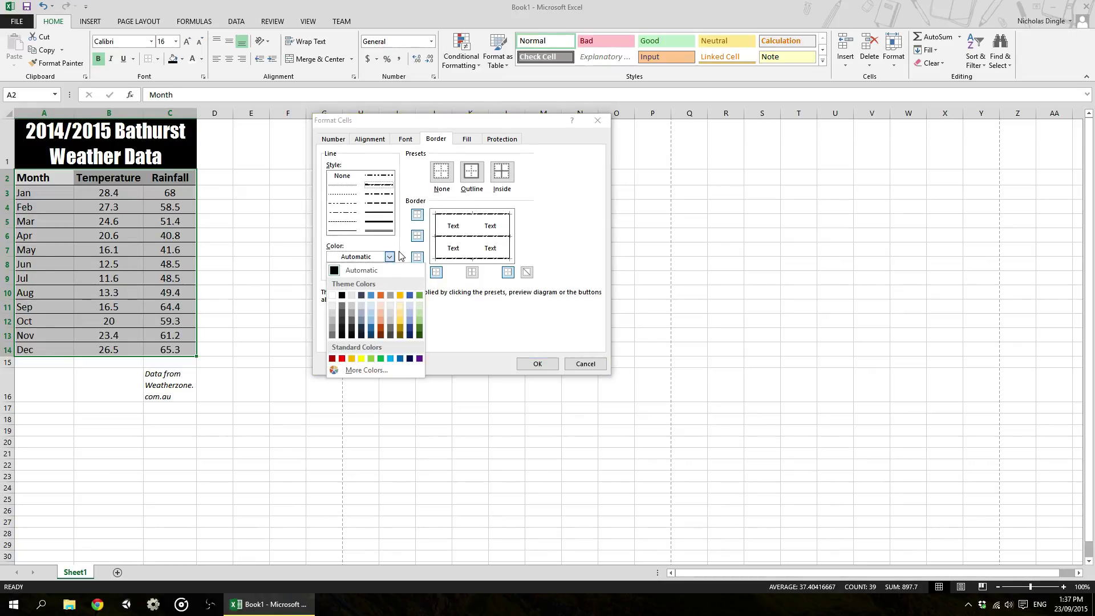
left_click(420, 359)
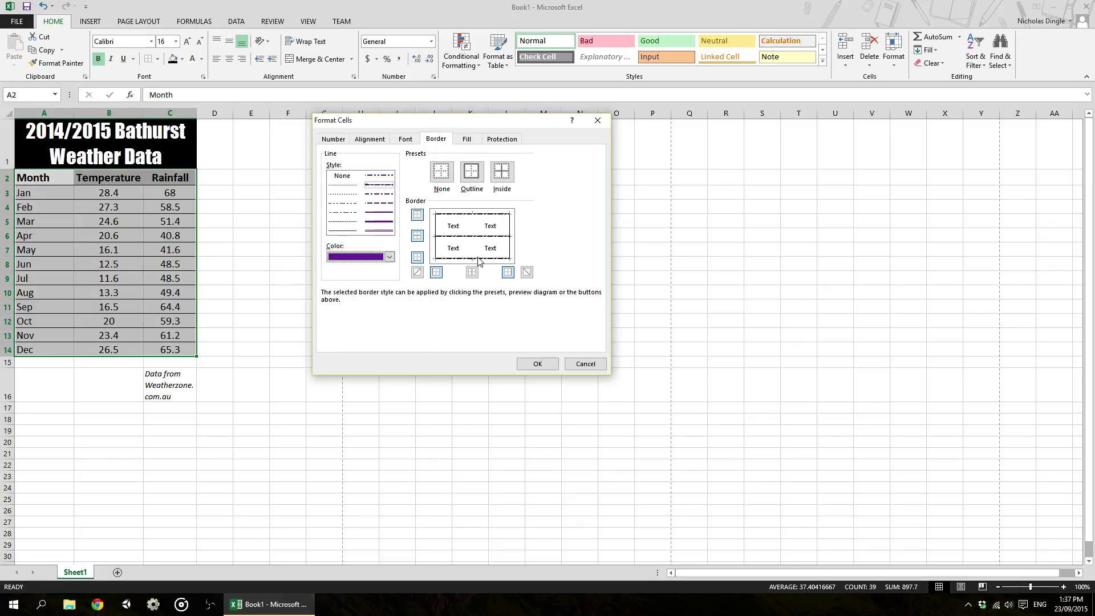
left_click(538, 367)
key("ctrl+p")
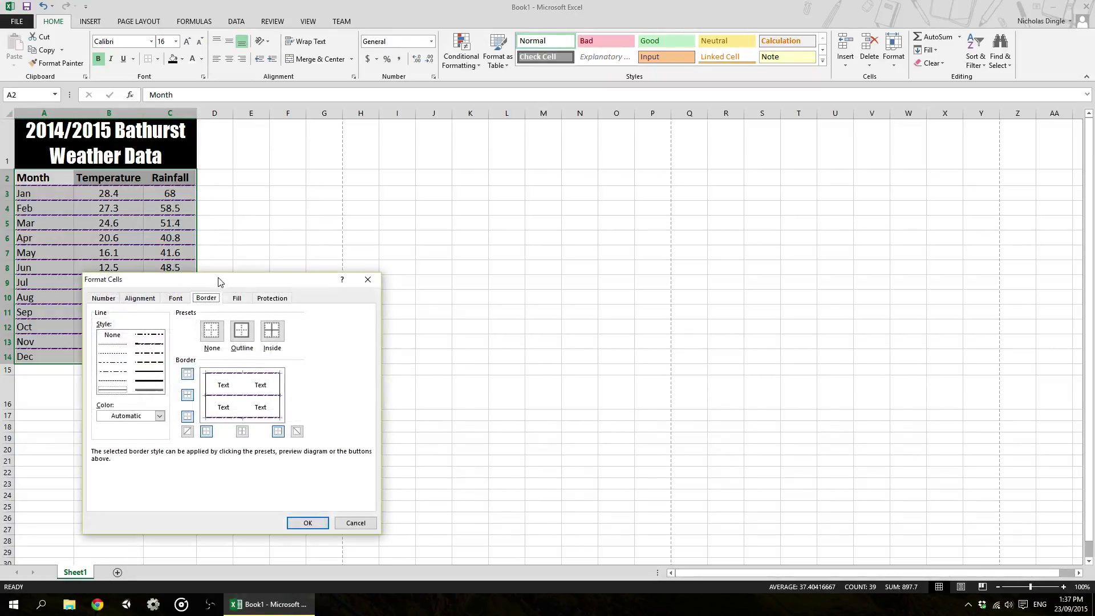
left_click_drag(243, 281, 435, 183)
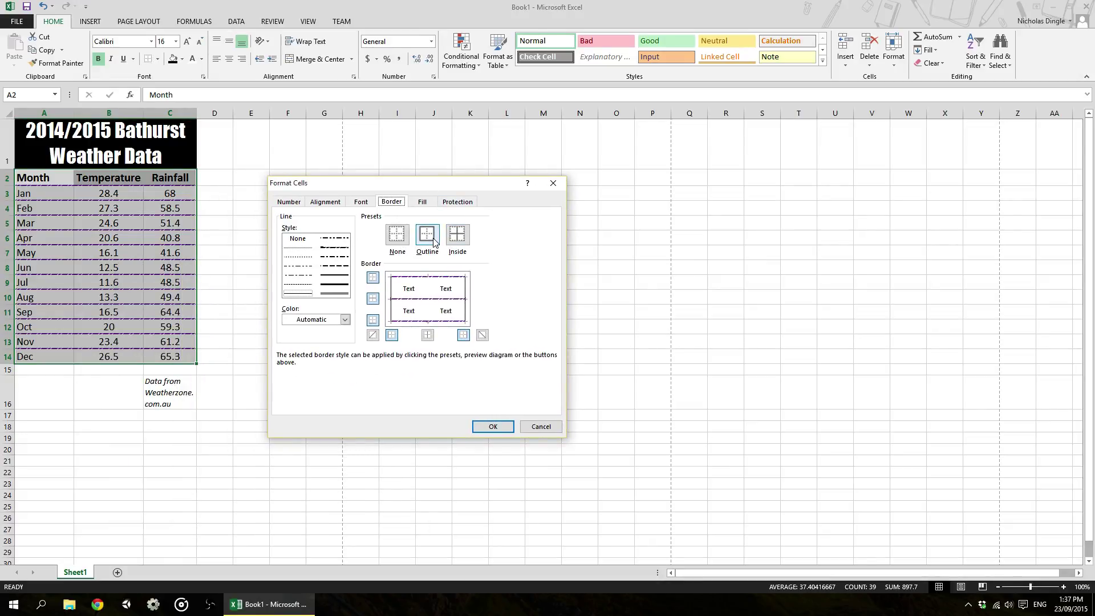
Try solid outline, inside and diagonal cross borders, preview them, then undo the crosses.
left_click(433, 241)
left_click(457, 235)
left_click(482, 335)
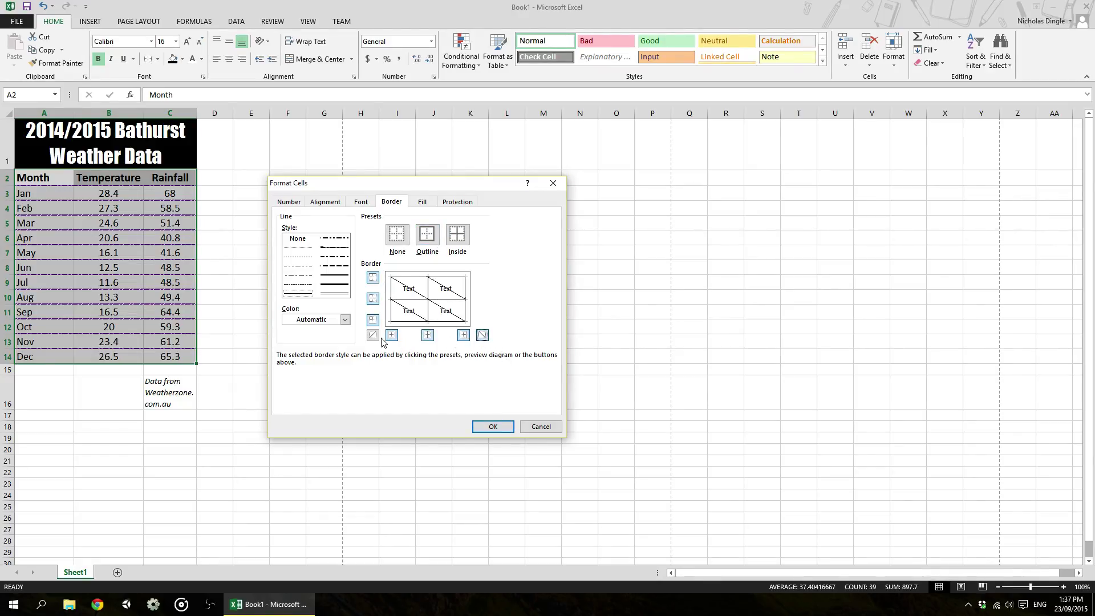
left_click(490, 428)
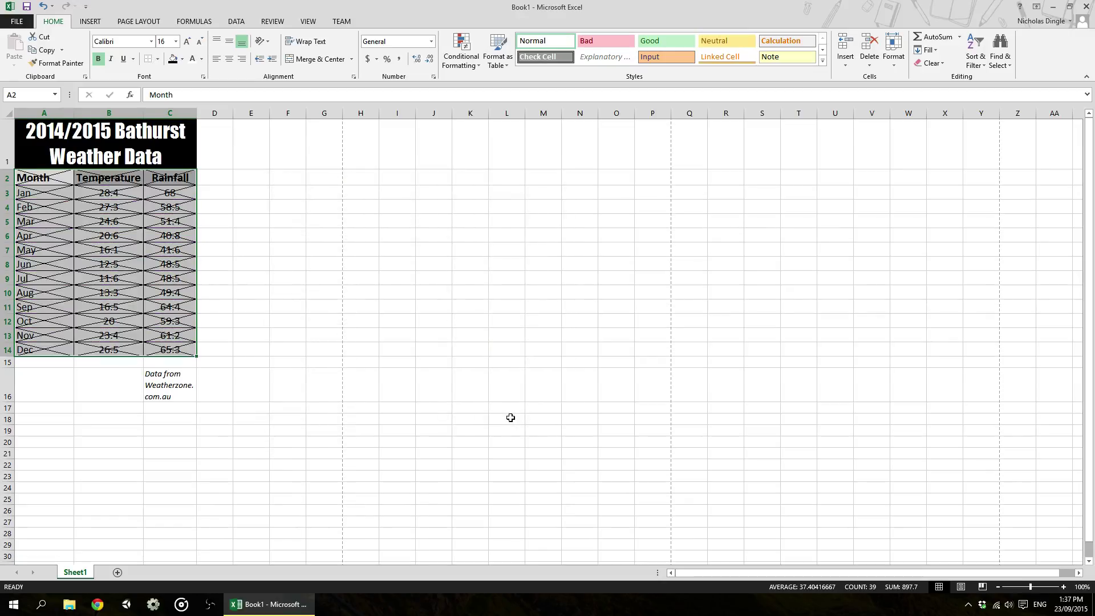
key("ctrl+p")
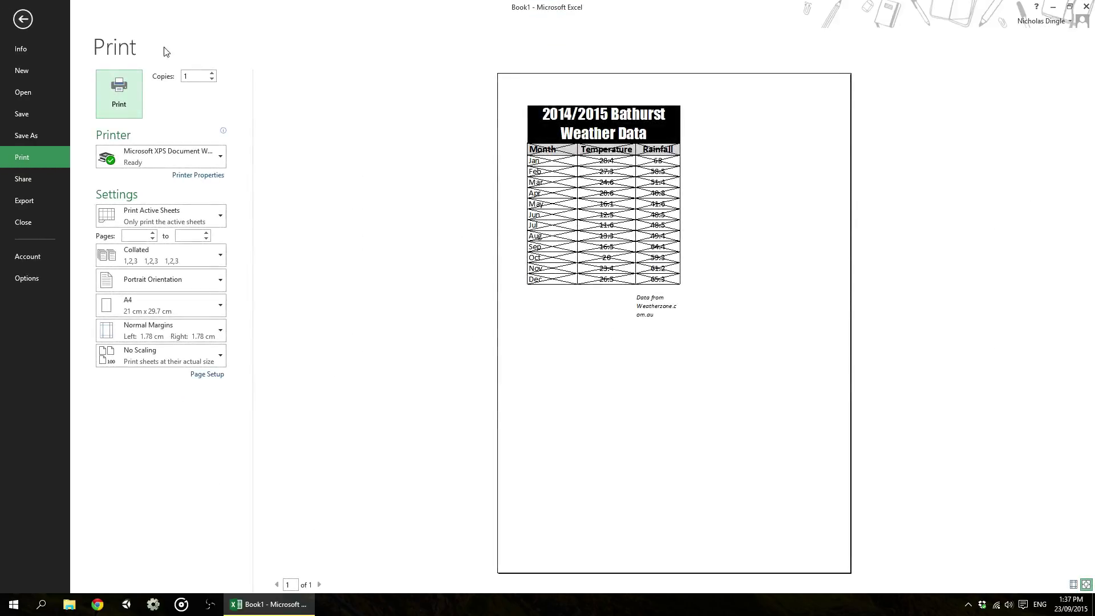
left_click(24, 21)
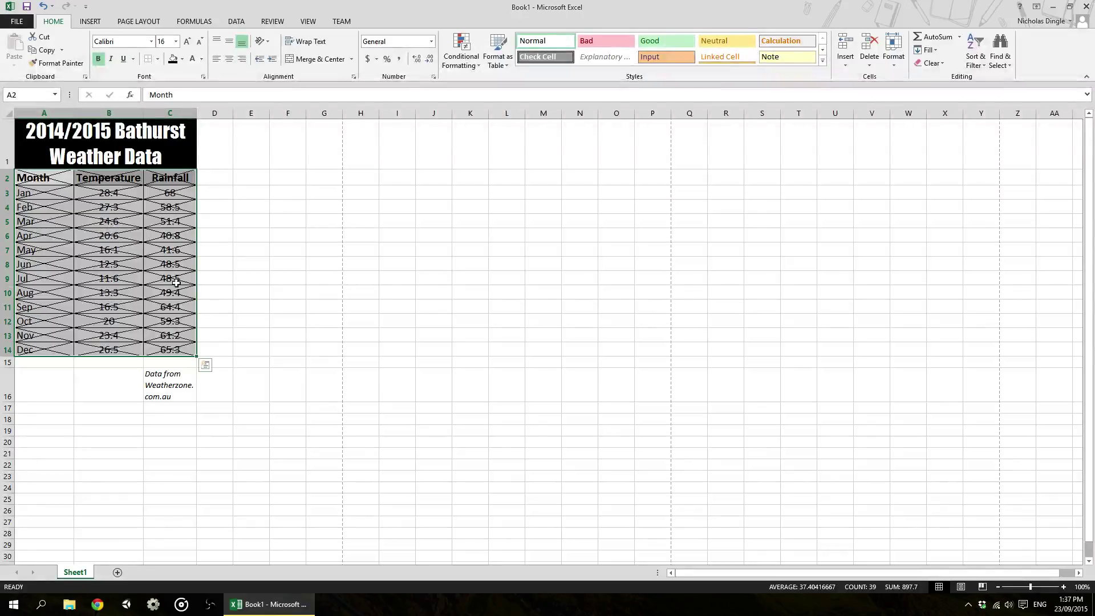
key("ctrl+z")
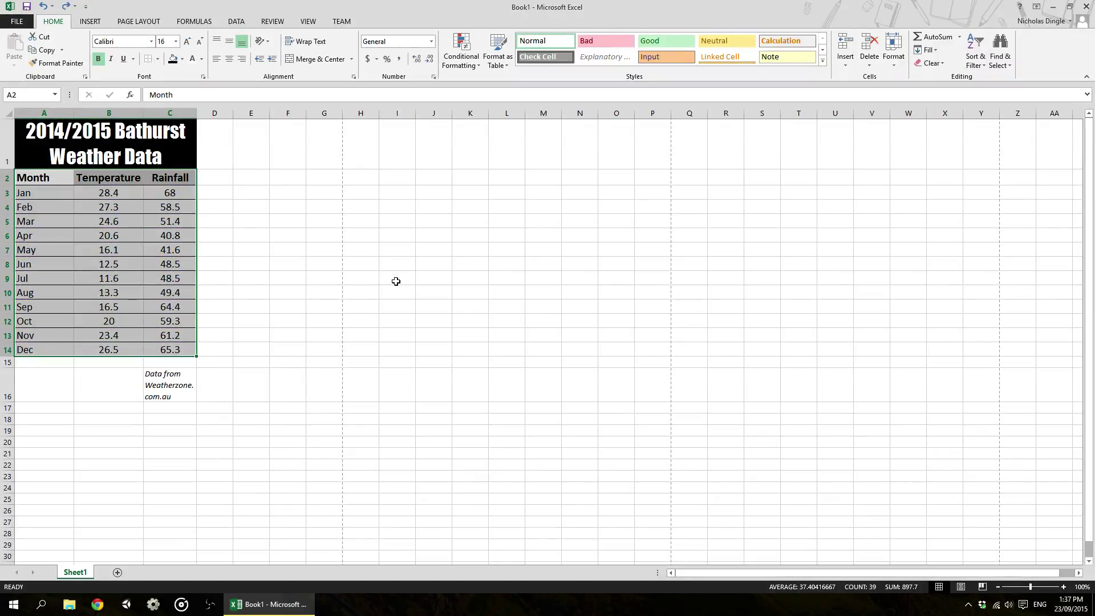
left_click(186, 348)
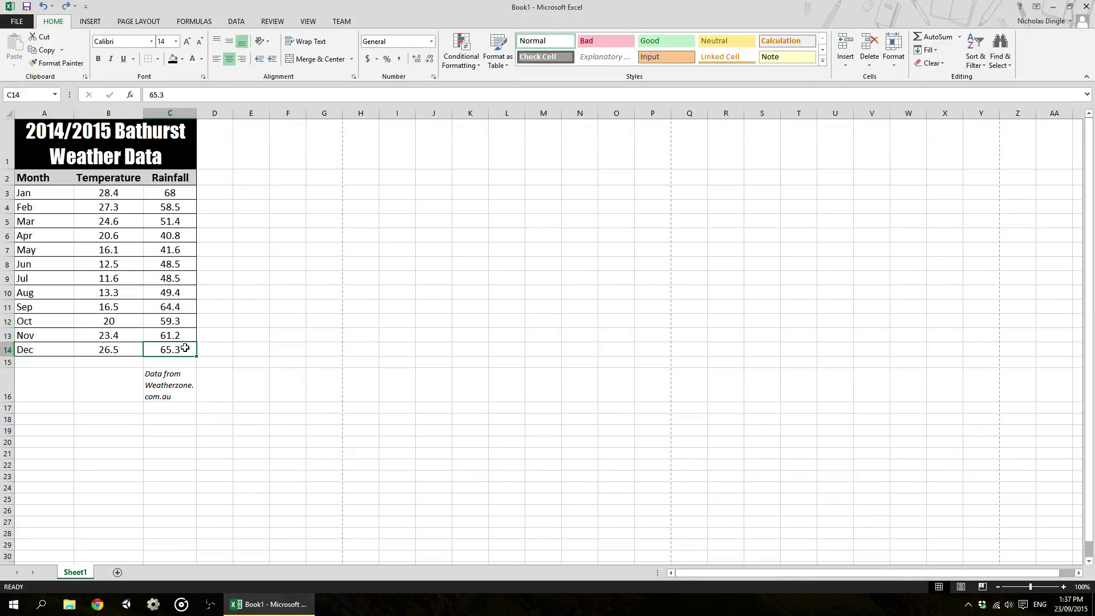